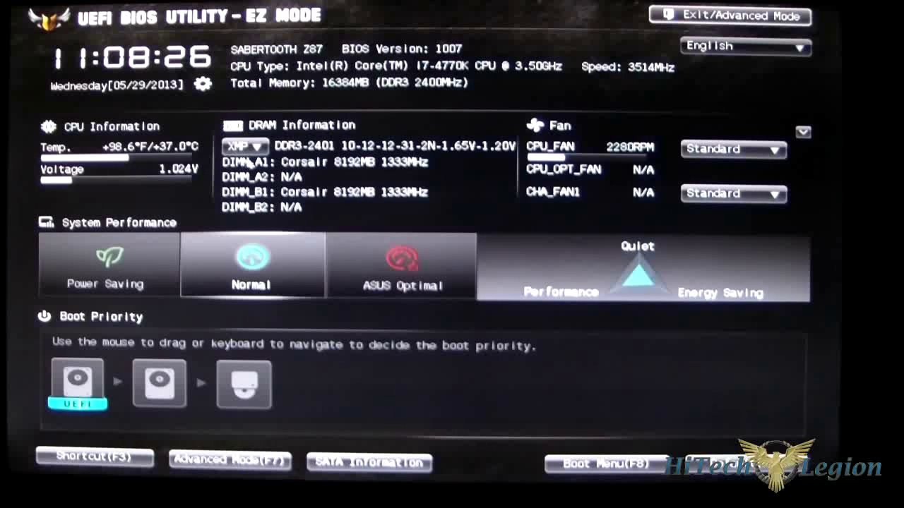
- Disable the XMP memory profile, confirm the change, and set XMP back to Profile #1
{"action": "left_click", "coordinate": [257, 147]}
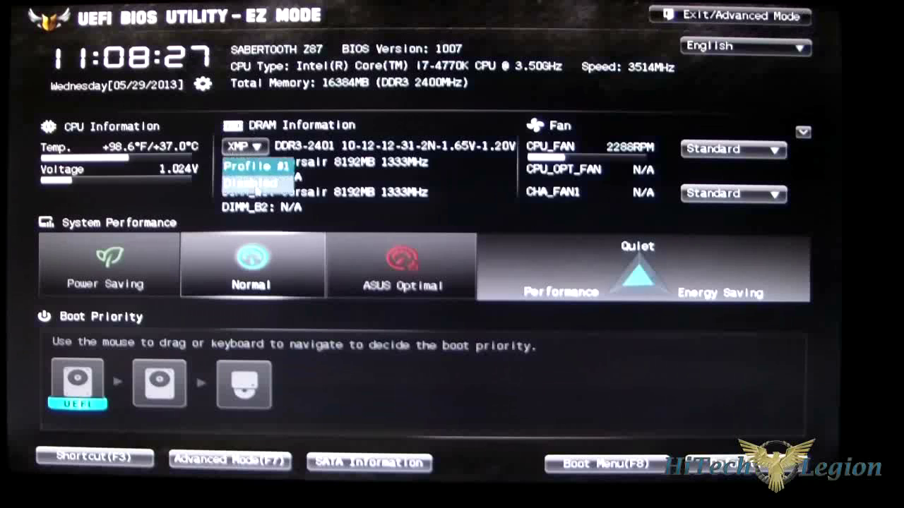
{"action": "left_click", "coordinate": [256, 166]}
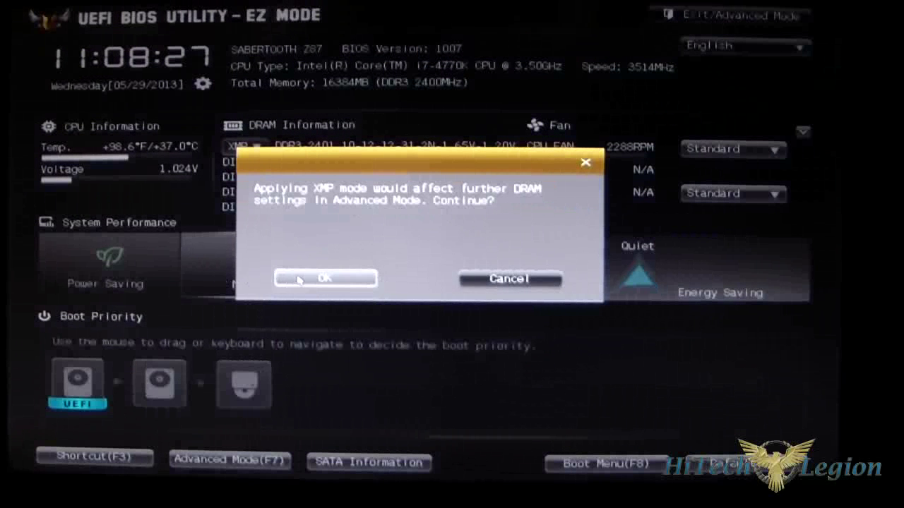
{"action": "left_click", "coordinate": [314, 281]}
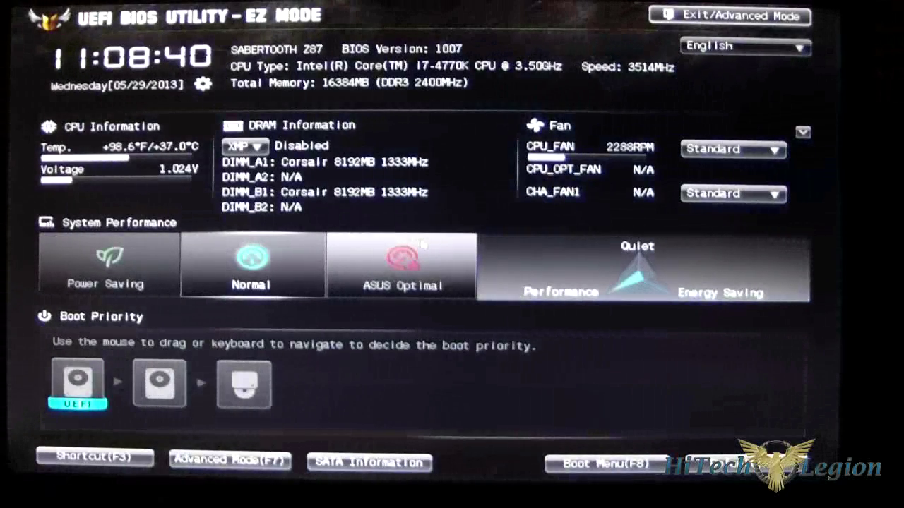
{"action": "left_click", "coordinate": [246, 146]}
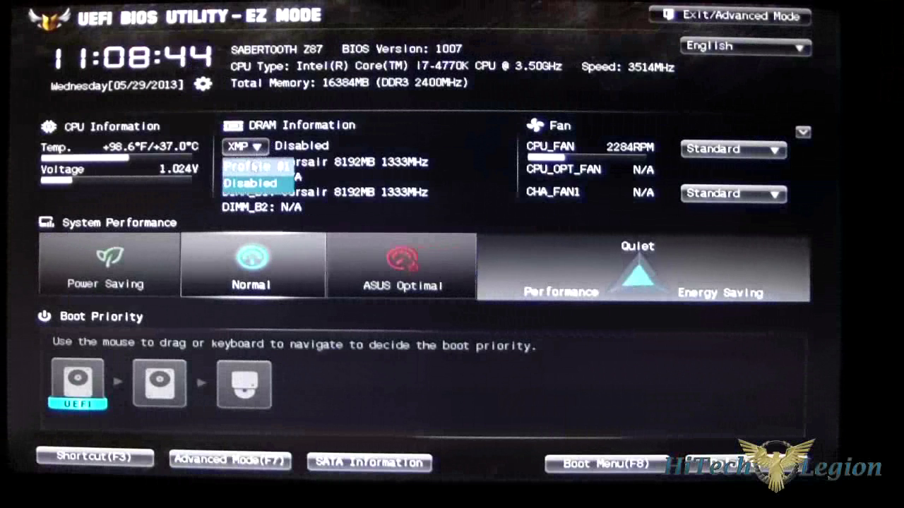
{"action": "left_click", "coordinate": [254, 167]}
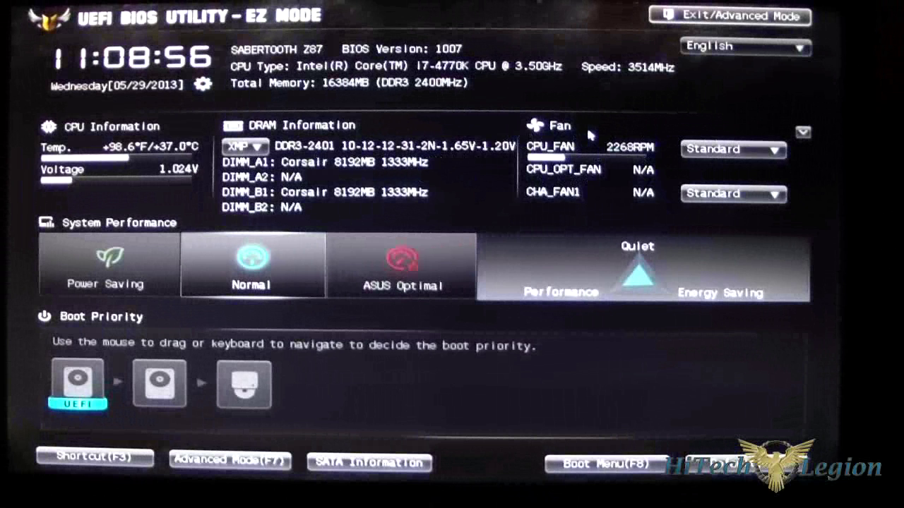
- Look over the CPU and chassis fan profile settings and the first device in the boot priority
{"action": "left_click", "coordinate": [772, 158]}
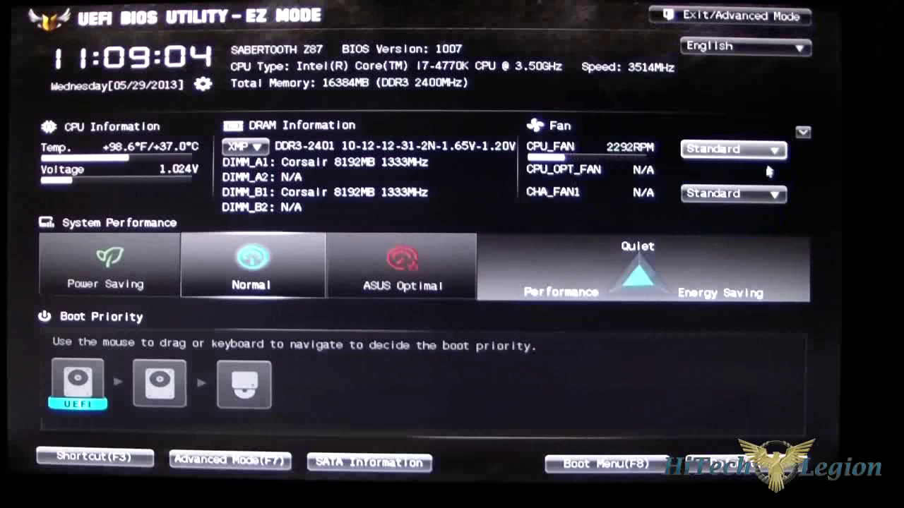
{"action": "left_click", "coordinate": [765, 200]}
{"action": "left_click", "coordinate": [765, 200]}
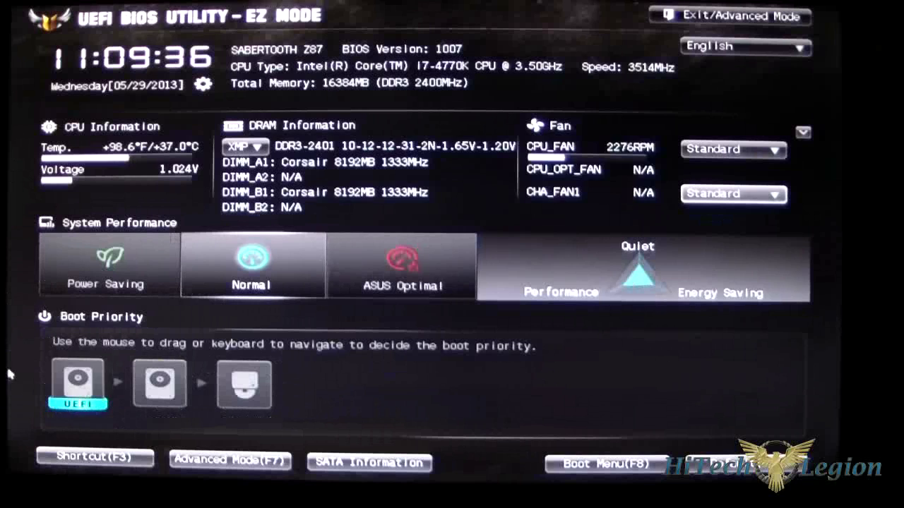
{"action": "mouse_move", "coordinate": [77, 382]}
{"action": "left_mouse_down"}
{"action": "mouse_move", "coordinate": [549, 389]}
{"action": "mouse_move", "coordinate": [79, 385]}
{"action": "left_mouse_up"}
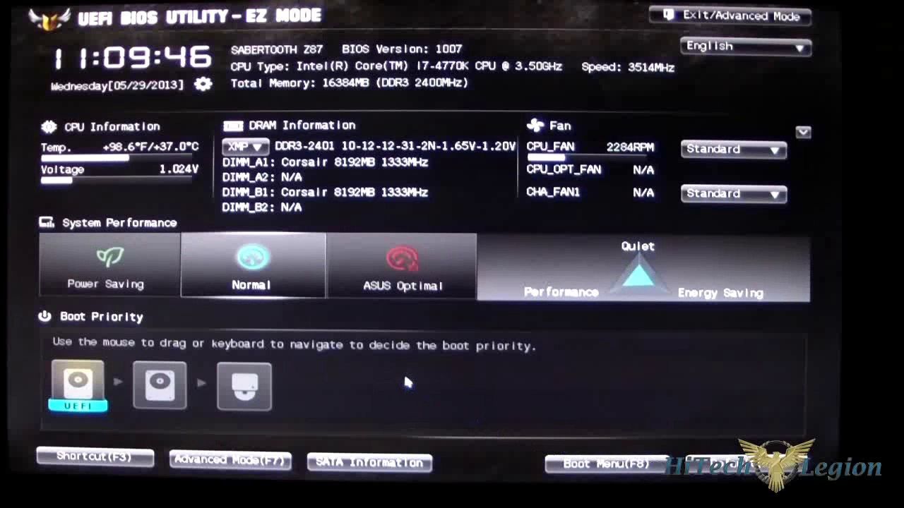
- View the DIGI+ Power Control settings through the shortcut list and return to ASUS EZ Mode
{"action": "left_click", "coordinate": [74, 463]}
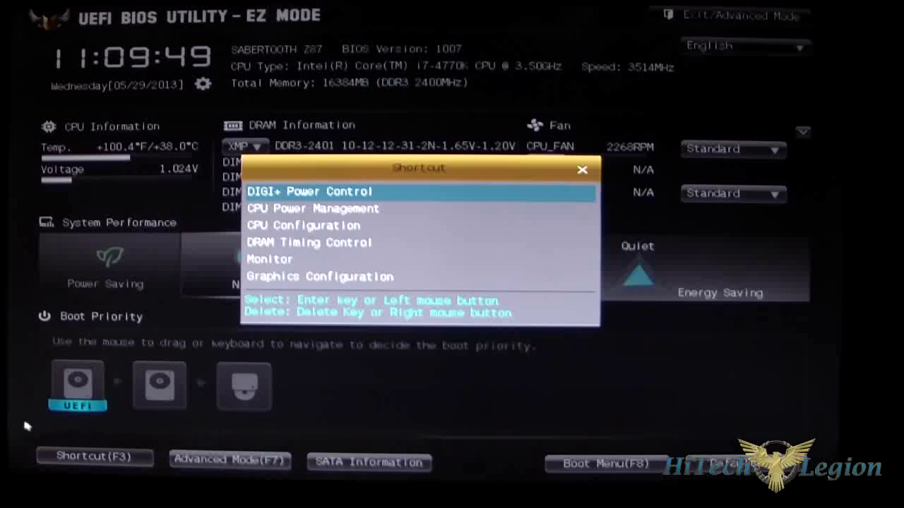
{"action": "left_click", "coordinate": [301, 190]}
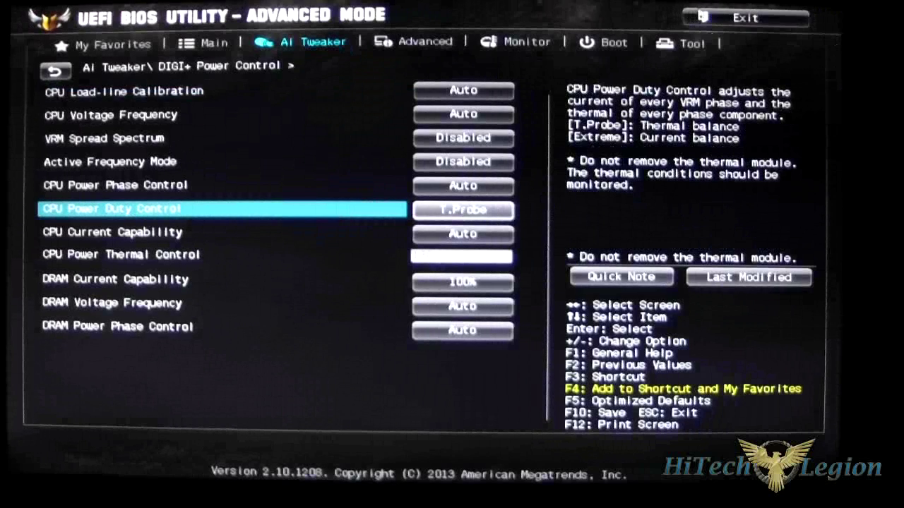
{"action": "left_click", "coordinate": [717, 23]}
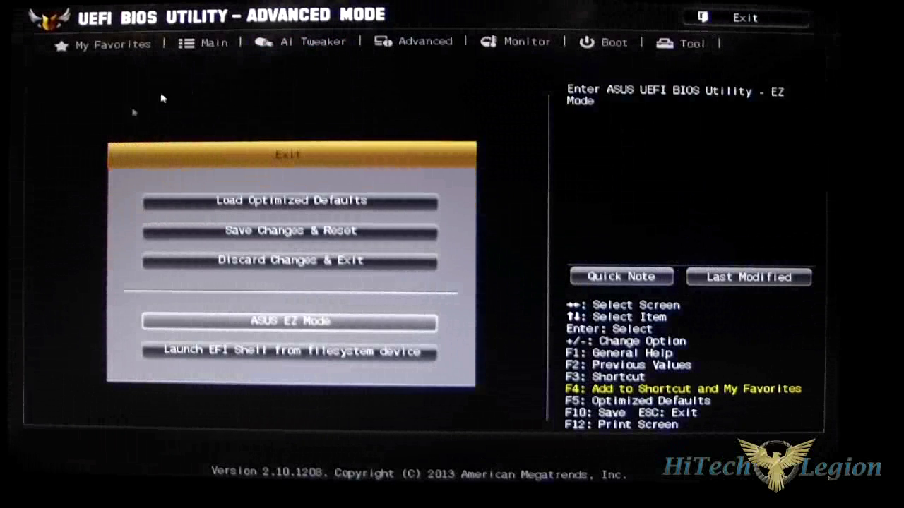
{"action": "left_click", "coordinate": [279, 321]}
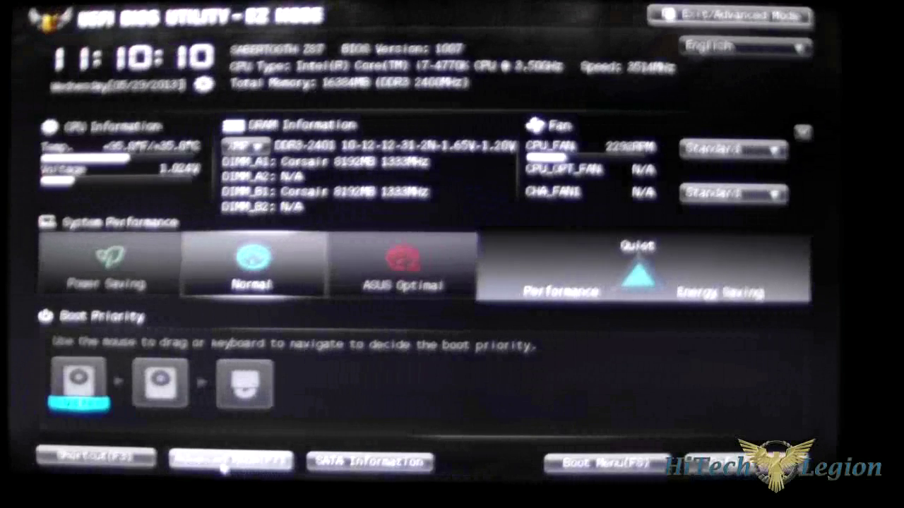
- Review the drives in SATA Information and the available devices in the Boot Menu, closing each window
{"action": "left_click", "coordinate": [352, 471]}
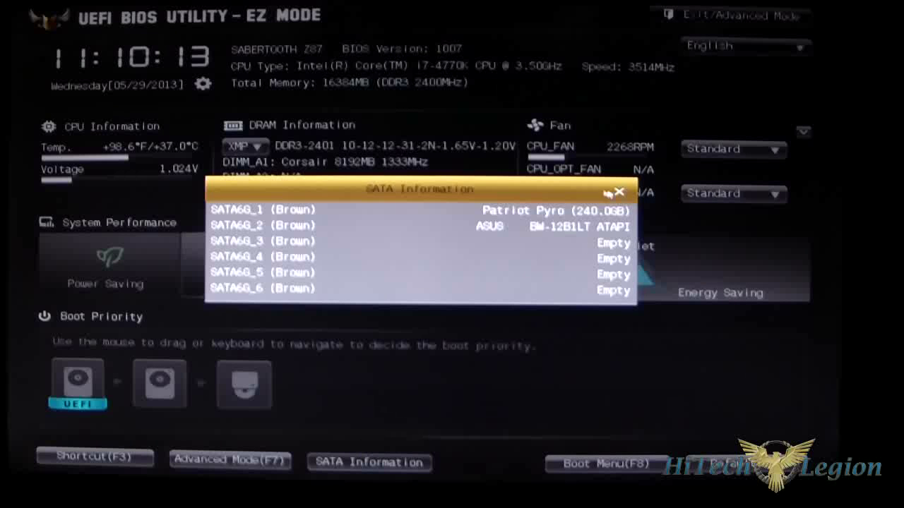
{"action": "left_click", "coordinate": [614, 193]}
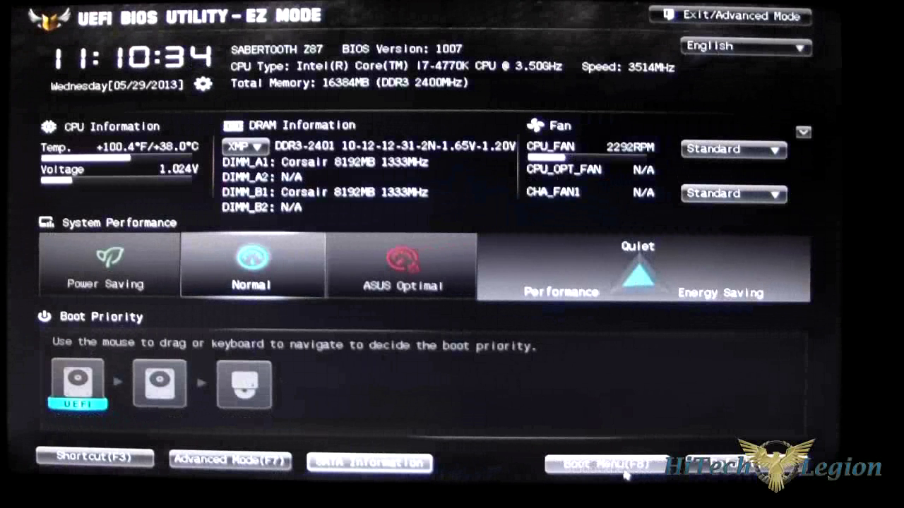
{"action": "left_click", "coordinate": [625, 468]}
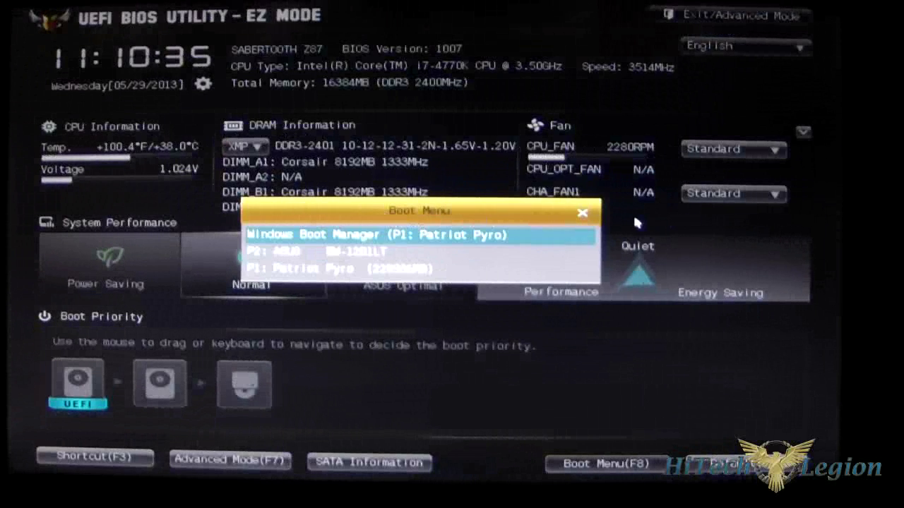
{"action": "left_click", "coordinate": [582, 212]}
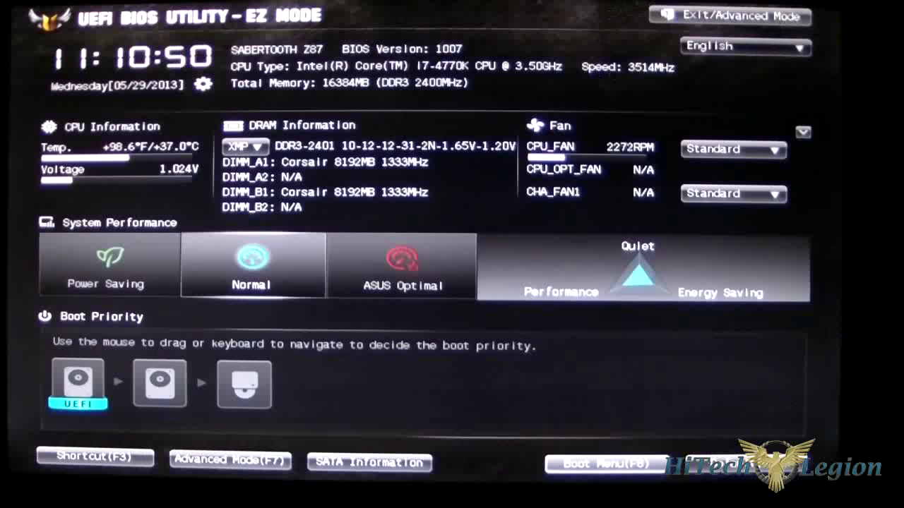
- Switch to Advanced Mode and open the My Favorites page
{"action": "left_click", "coordinate": [667, 14]}
{"action": "left_click", "coordinate": [418, 275]}
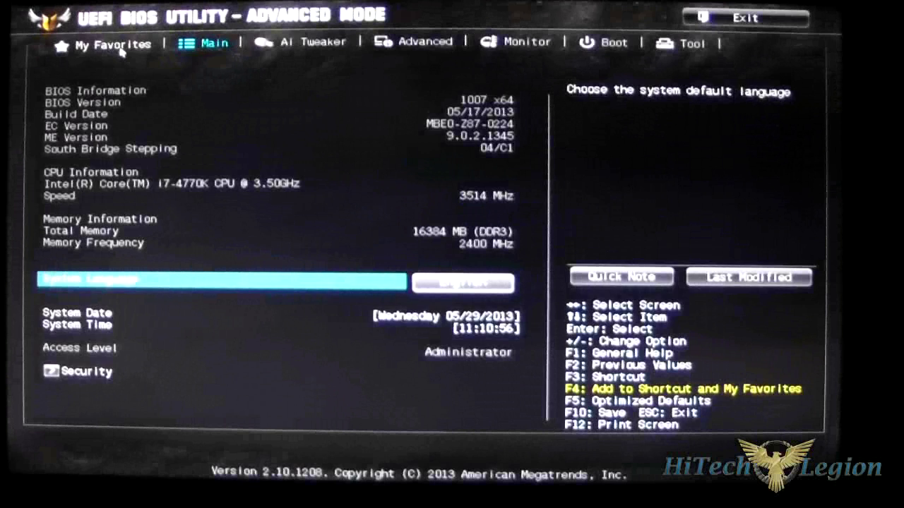
{"action": "left_click", "coordinate": [119, 48]}
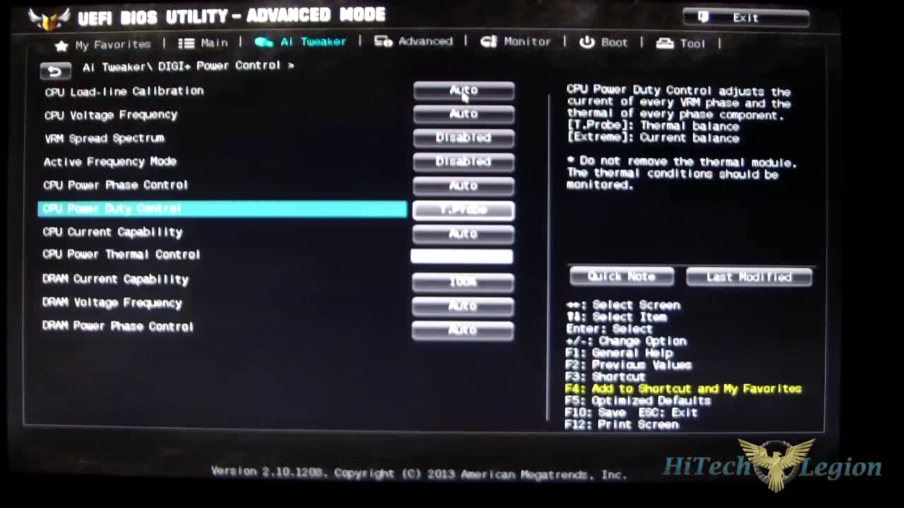
- Add the CPU Load-line Calibration setting from DIGI+ Power Control to the MyFavorites page
{"action": "right_click", "coordinate": [462, 92]}
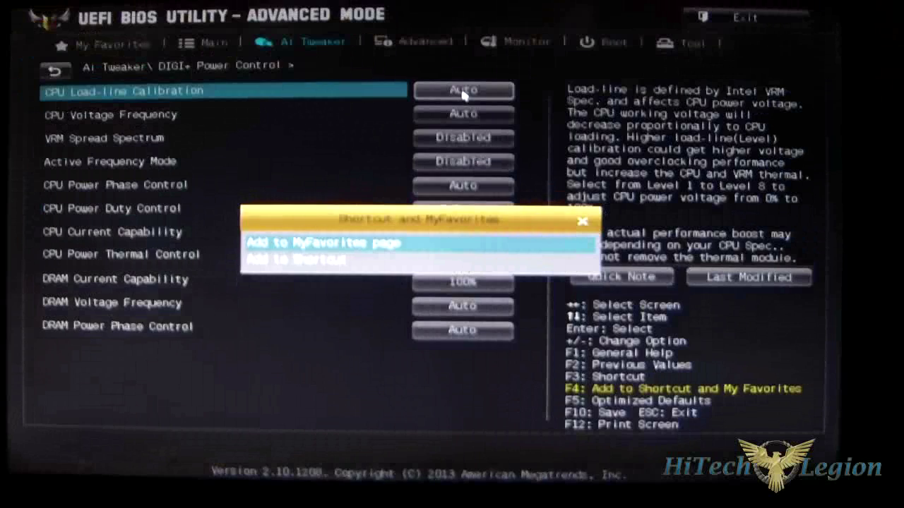
{"action": "left_click", "coordinate": [290, 242]}
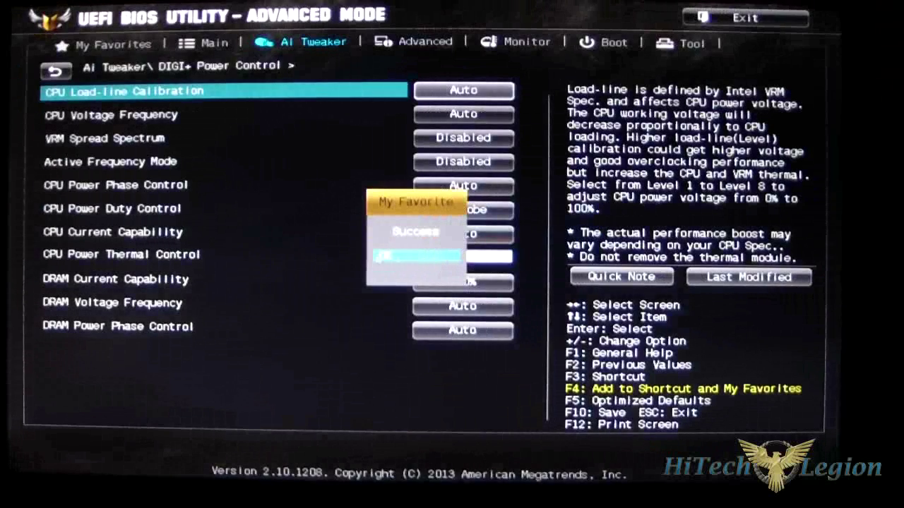
{"action": "key", "text": "Return"}
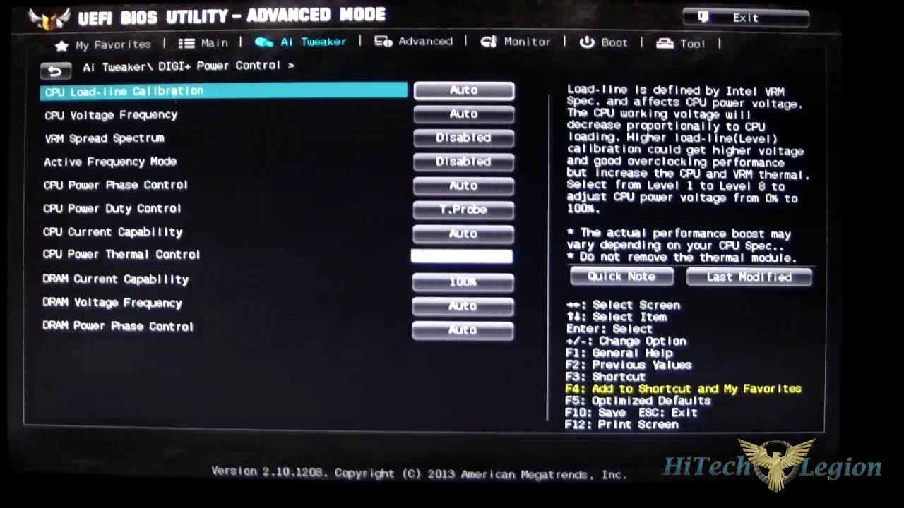
- Remove CPU Load-line Calibration from the My Favorites page
{"action": "left_click", "coordinate": [94, 43]}
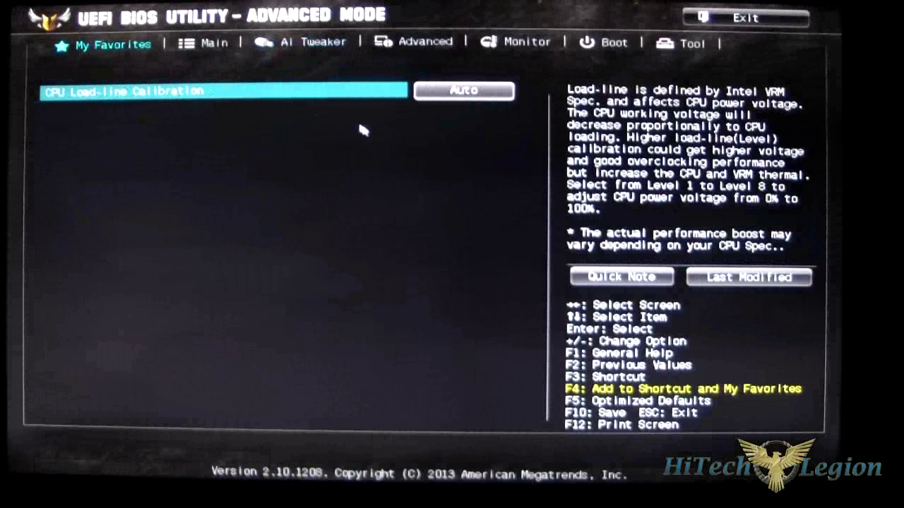
{"action": "right_click", "coordinate": [439, 99]}
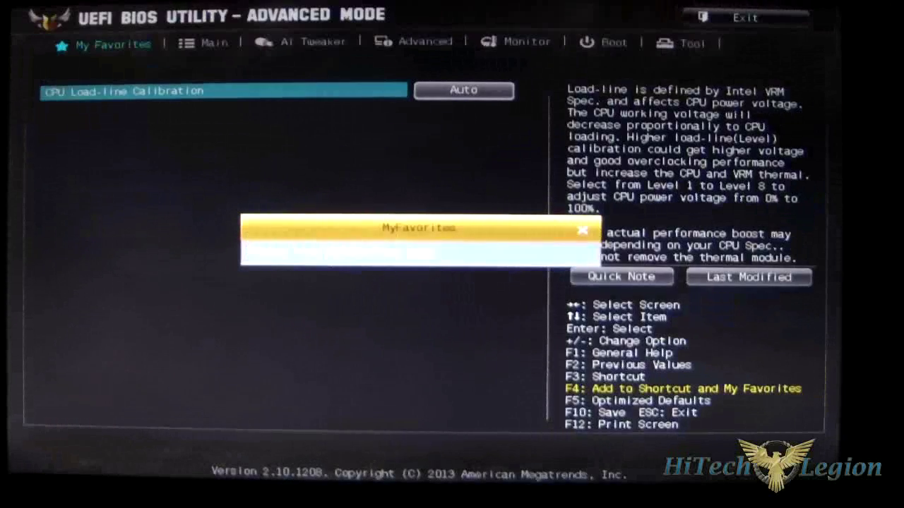
{"action": "left_click", "coordinate": [339, 253]}
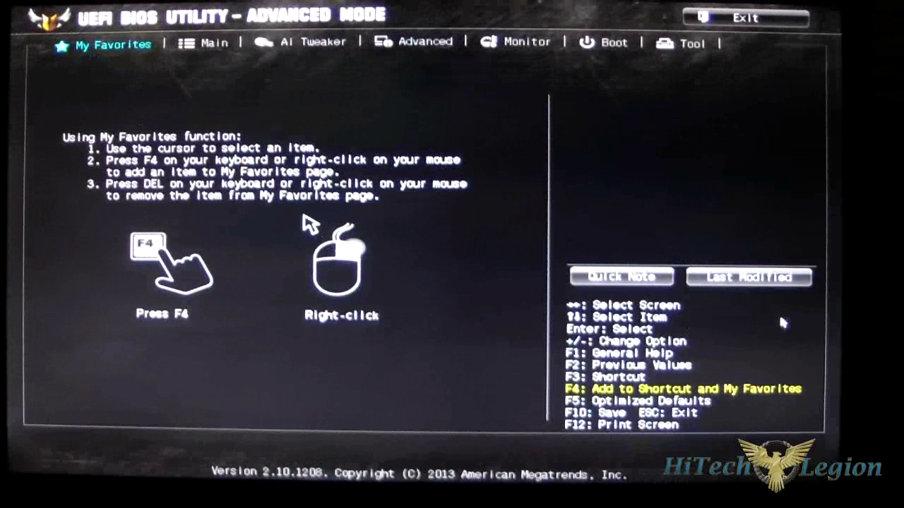
- Write the Quick Note "4.8 with settings of VID 1.275 no good" and save it
{"action": "left_click", "coordinate": [616, 279]}
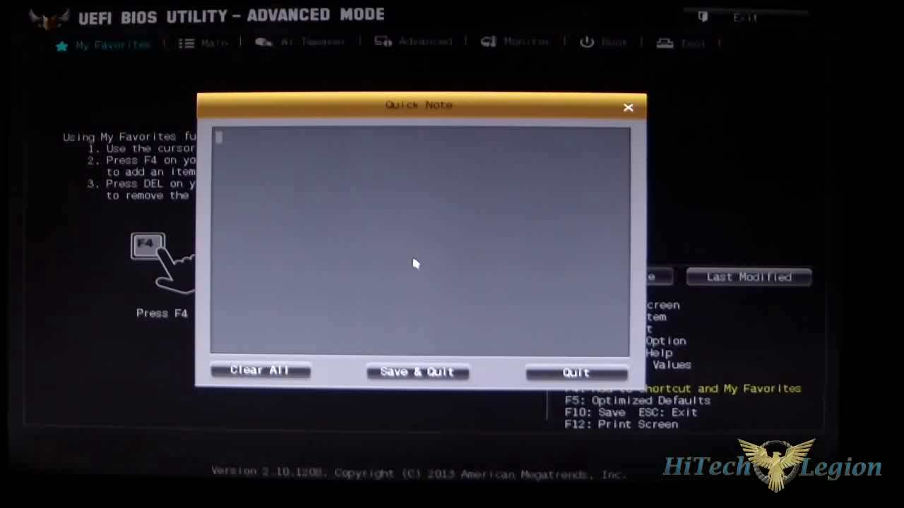
{"action": "type", "text": "4.8"}
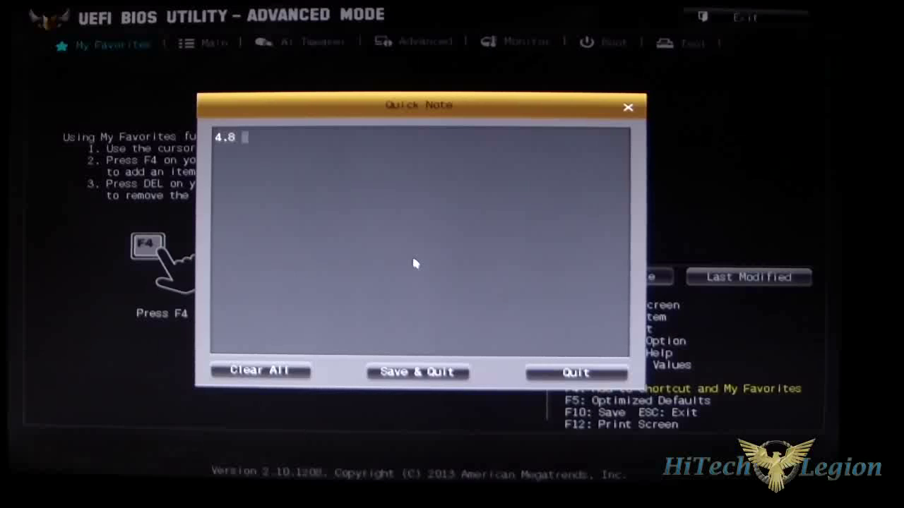
{"action": "type", "text": " with settin"}
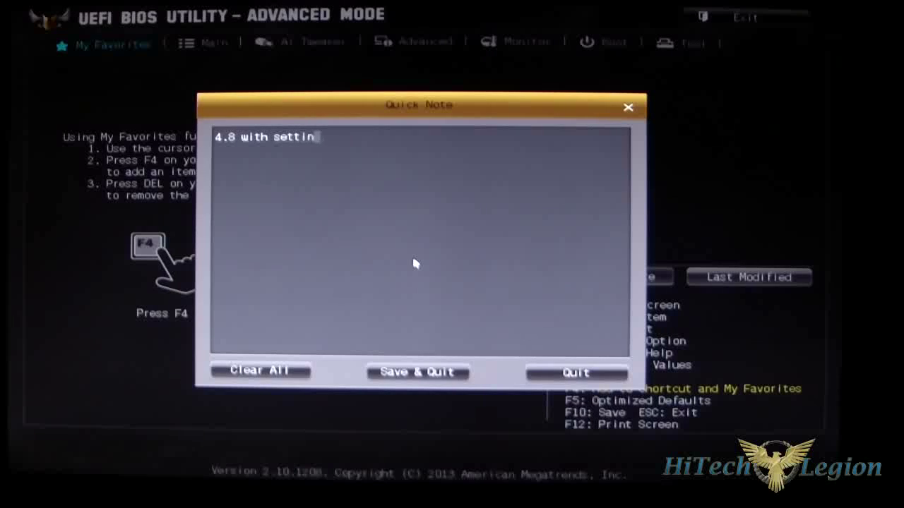
{"action": "type", "text": "gs of VID "}
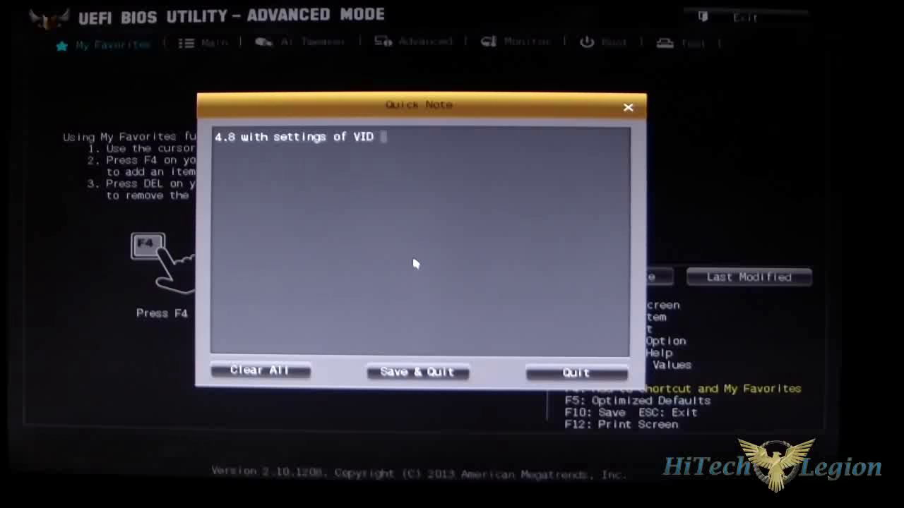
{"action": "type", "text": "1.275 no "}
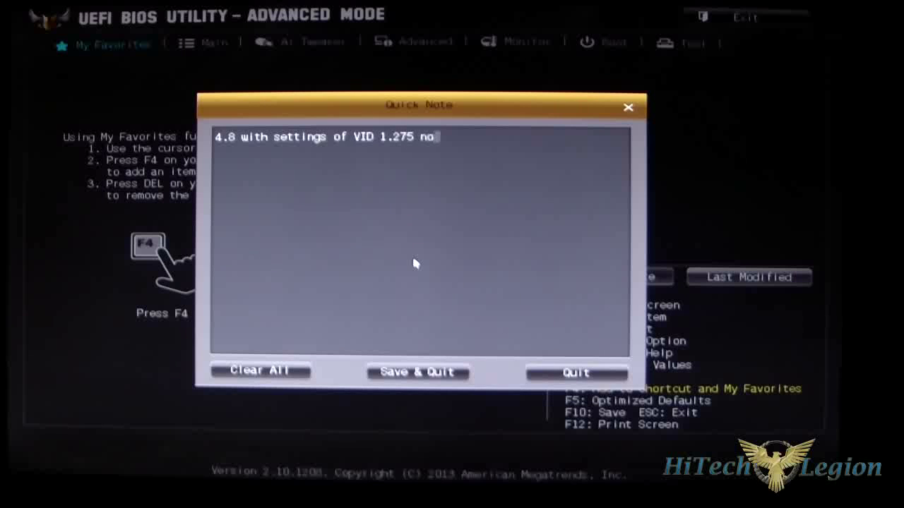
{"action": "type", "text": "good"}
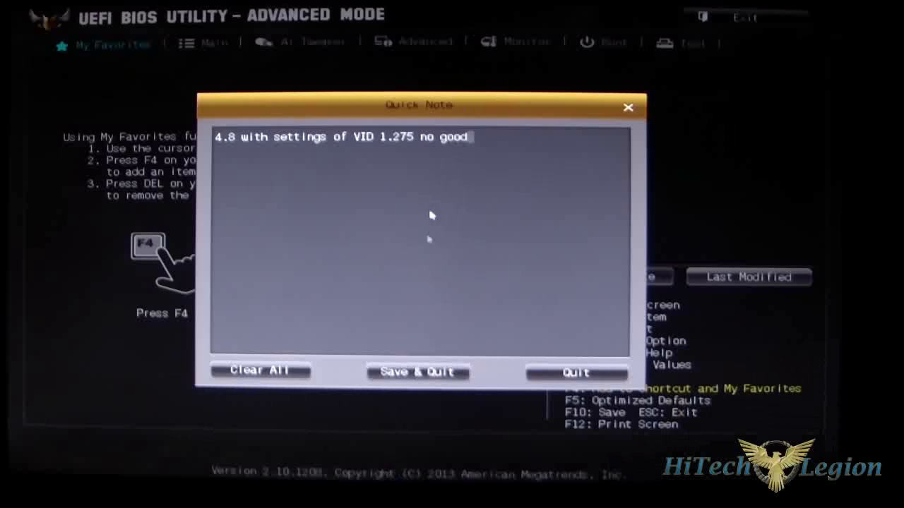
{"action": "left_click", "coordinate": [404, 367]}
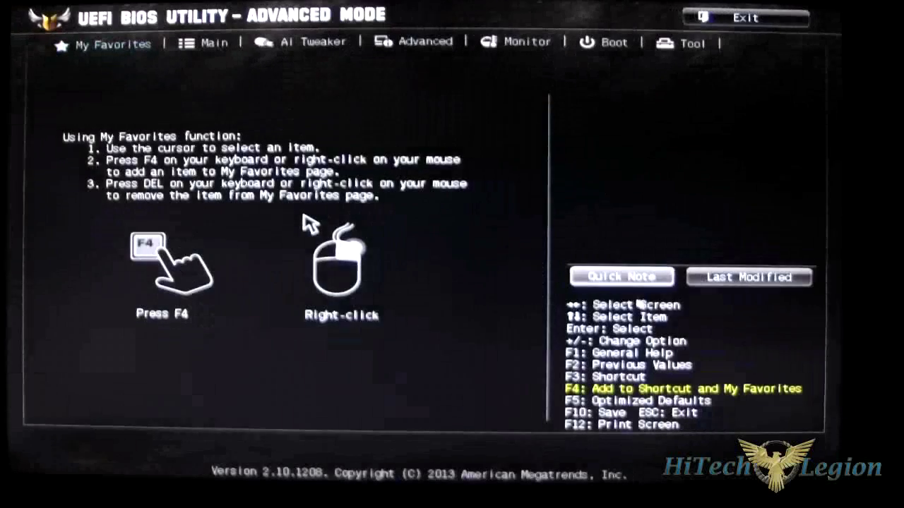
- Reopen the saved Quick Note to check it, and review the Last Modified log, closing both windows
{"action": "left_click", "coordinate": [646, 278]}
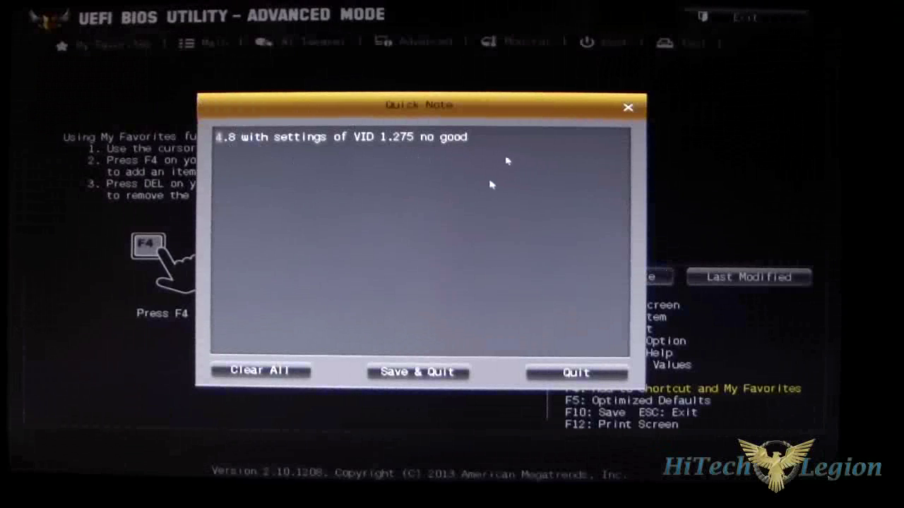
{"action": "left_click", "coordinate": [541, 372]}
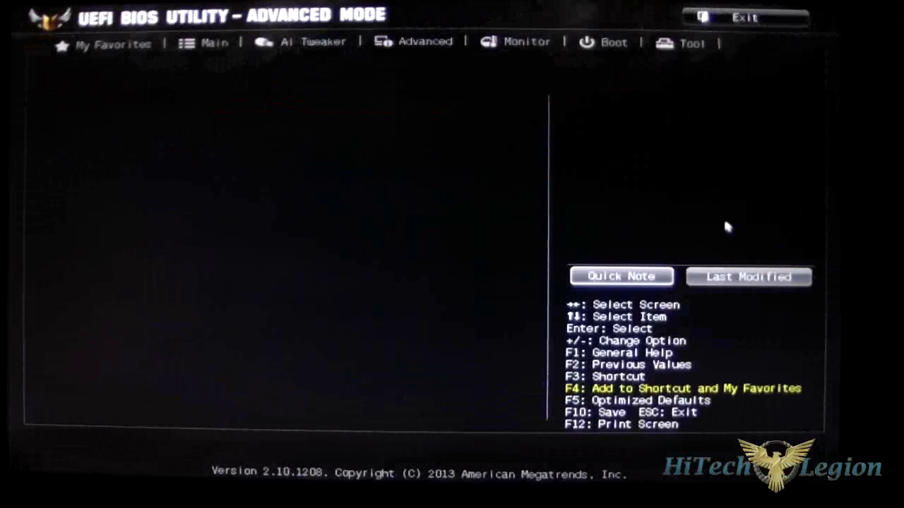
{"action": "left_click", "coordinate": [748, 277]}
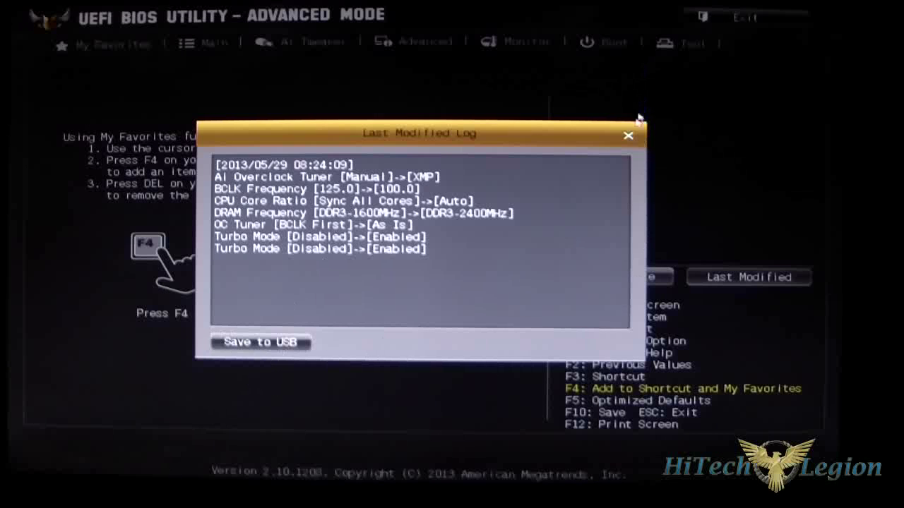
{"action": "left_click", "coordinate": [627, 135]}
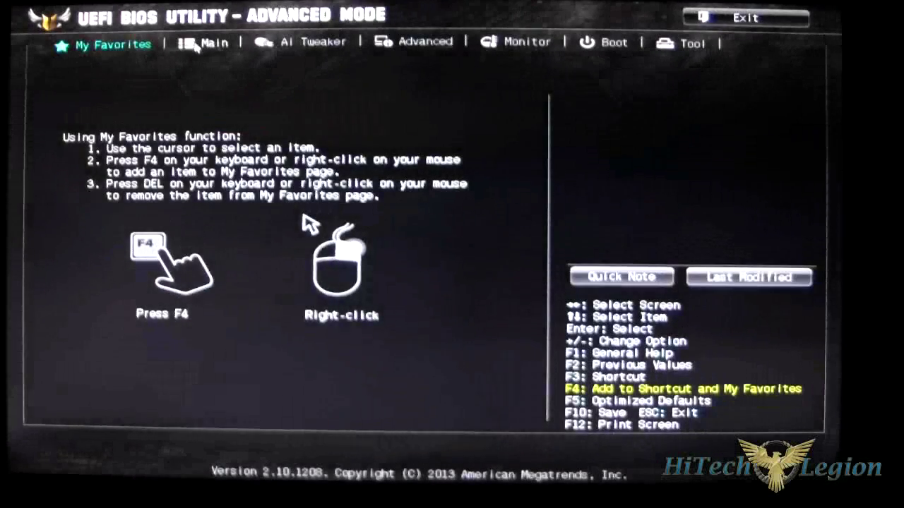
- View the system information on the Main page, and go to the top level of the Ai Tweaker settings
{"action": "left_click", "coordinate": [196, 50]}
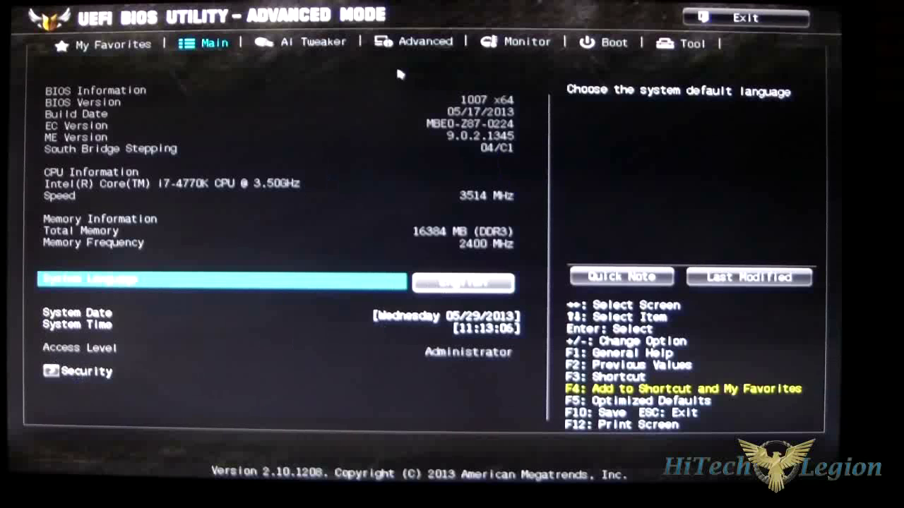
{"action": "left_click", "coordinate": [287, 45]}
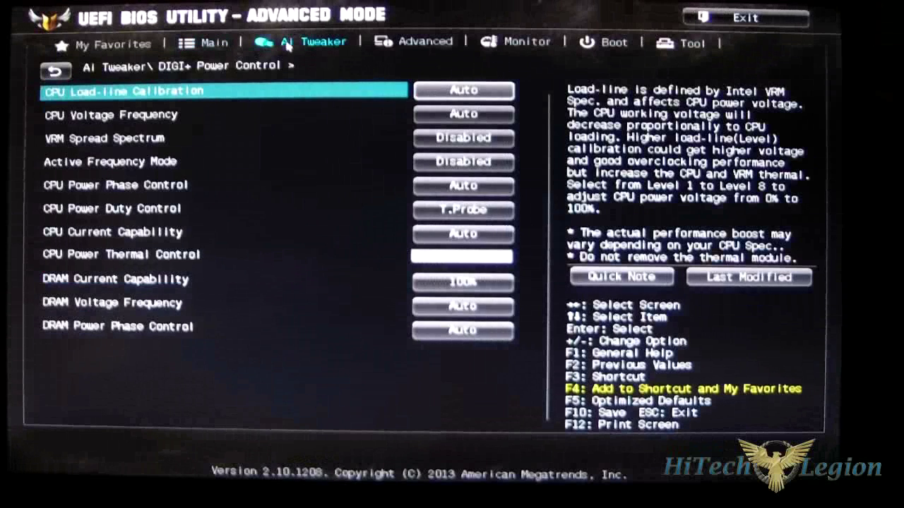
{"action": "left_click", "coordinate": [53, 72]}
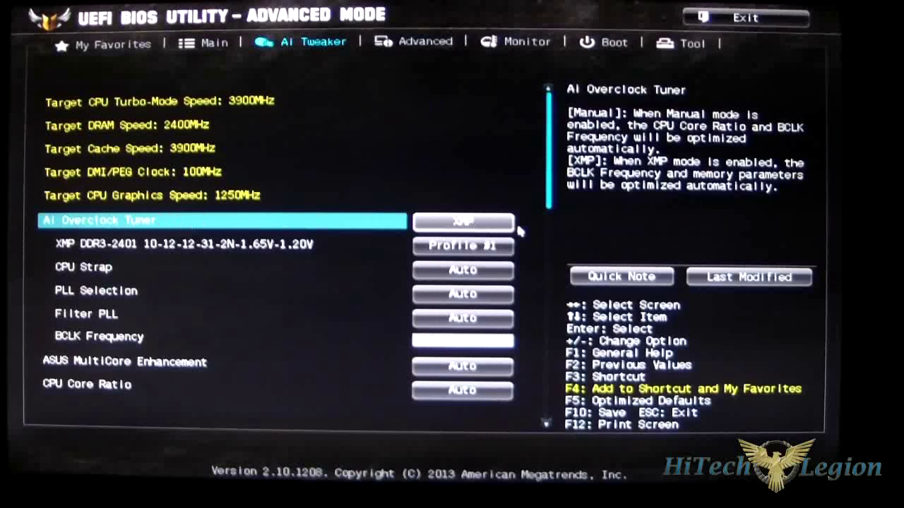
- Review the available options for Ai Overclock Tuner and CPU Strap, closing the strap list with Auto
{"action": "left_click", "coordinate": [492, 224]}
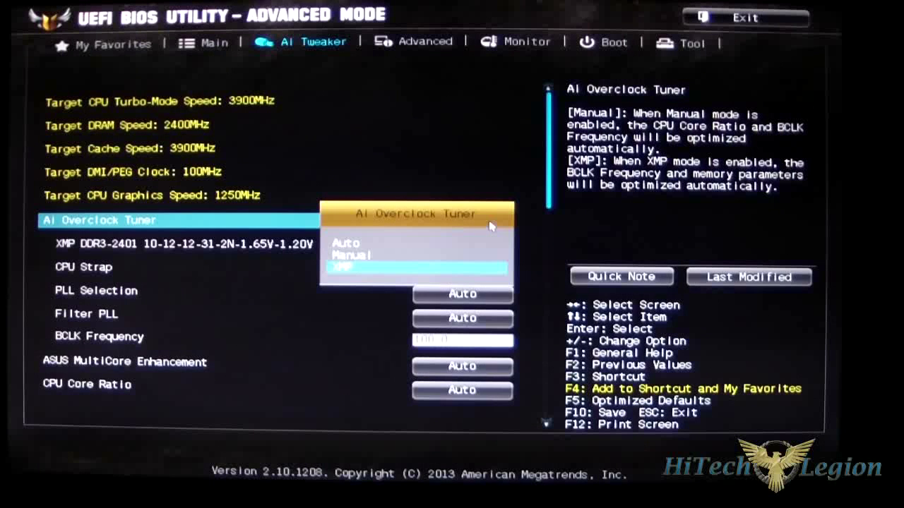
{"action": "key", "text": "Escape"}
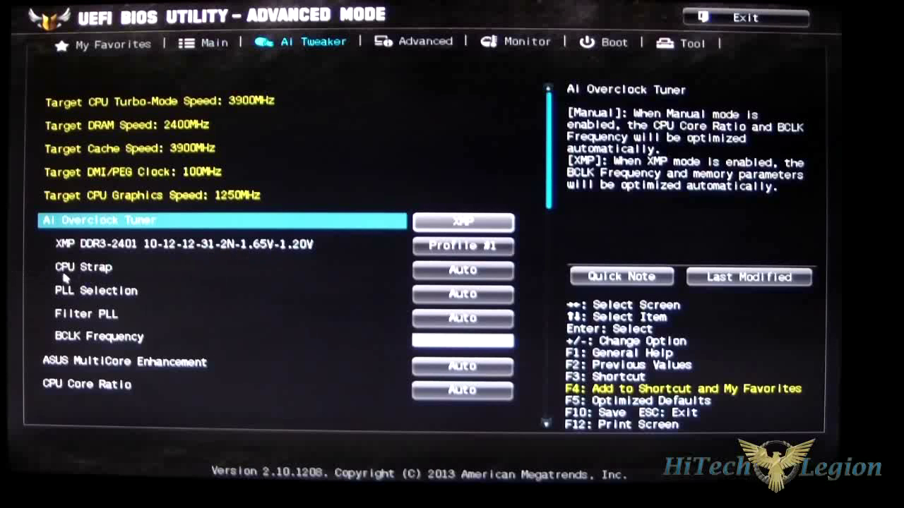
{"action": "left_click", "coordinate": [464, 268]}
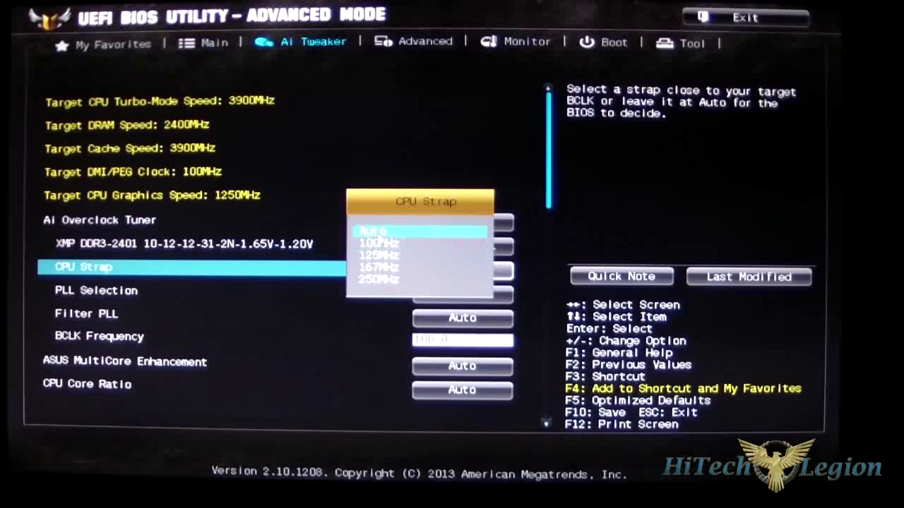
{"action": "left_click", "coordinate": [379, 236]}
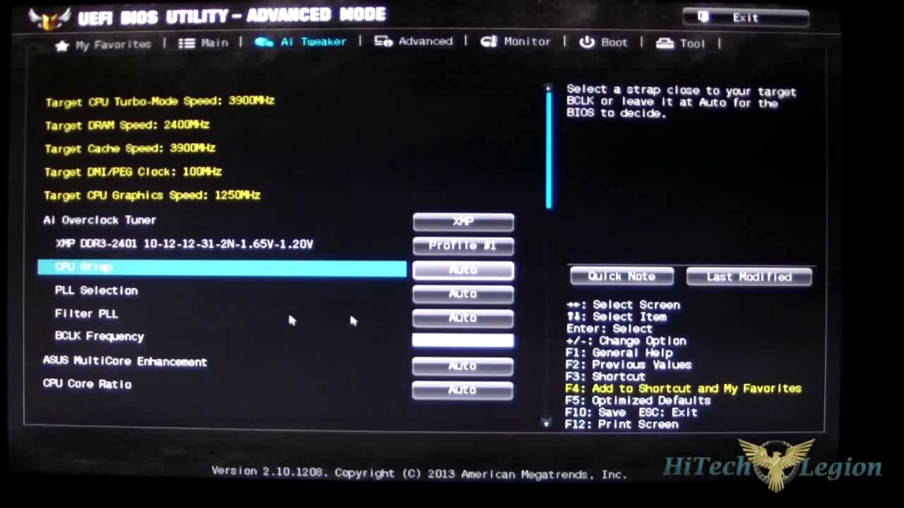
- Review the available options for PLL Selection and Filter PLL, cancelling each list
{"action": "double_click", "coordinate": [157, 291]}
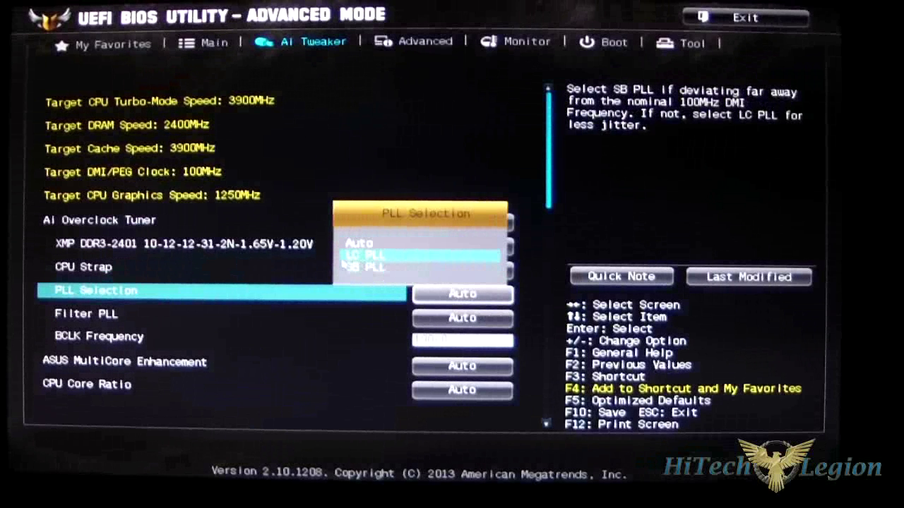
{"action": "left_click", "coordinate": [362, 162]}
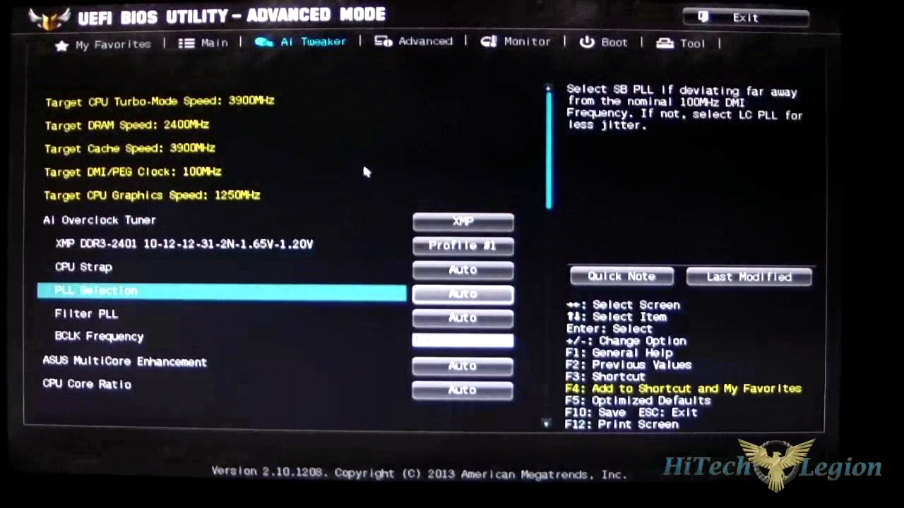
{"action": "left_click", "coordinate": [431, 321]}
{"action": "key", "text": "Down"}
{"action": "key", "text": "Down"}
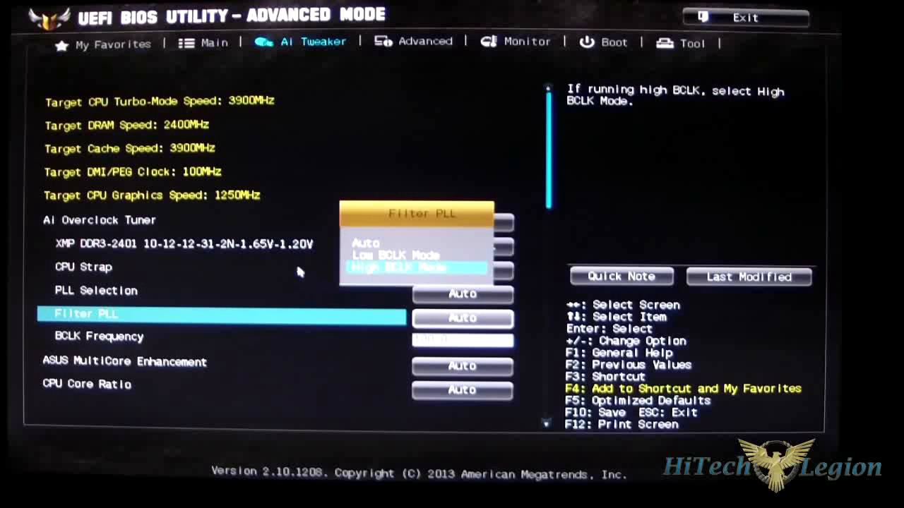
{"action": "key", "text": "Escape"}
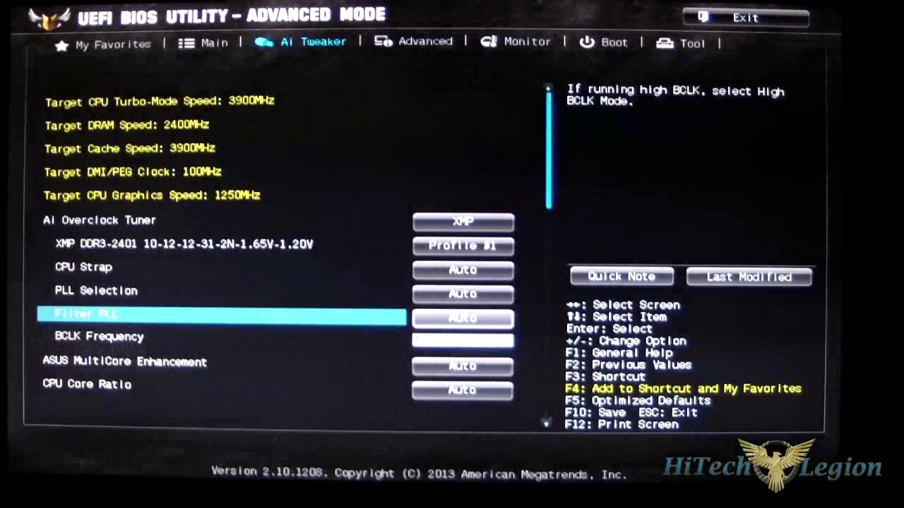
- Review the options offered for ASUS MultiCore Enhancement and dismiss the list
{"action": "left_click", "coordinate": [454, 374]}
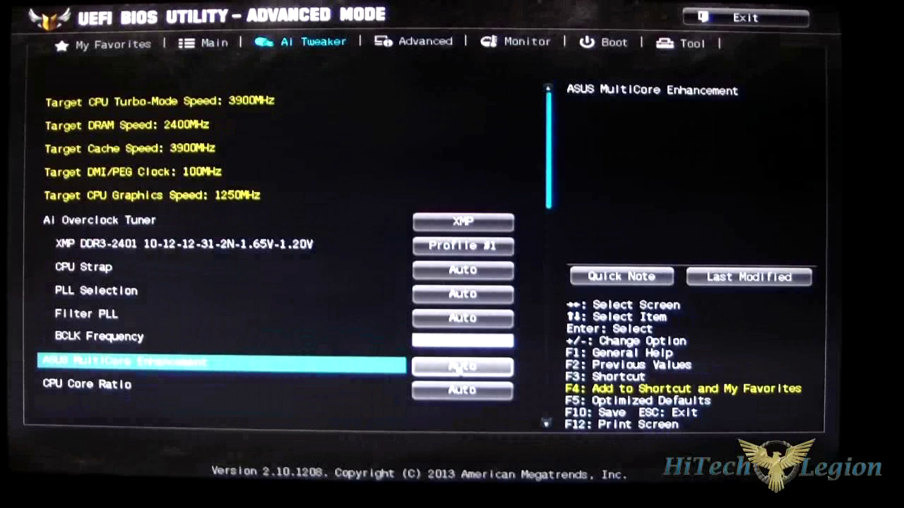
{"action": "left_click", "coordinate": [458, 370]}
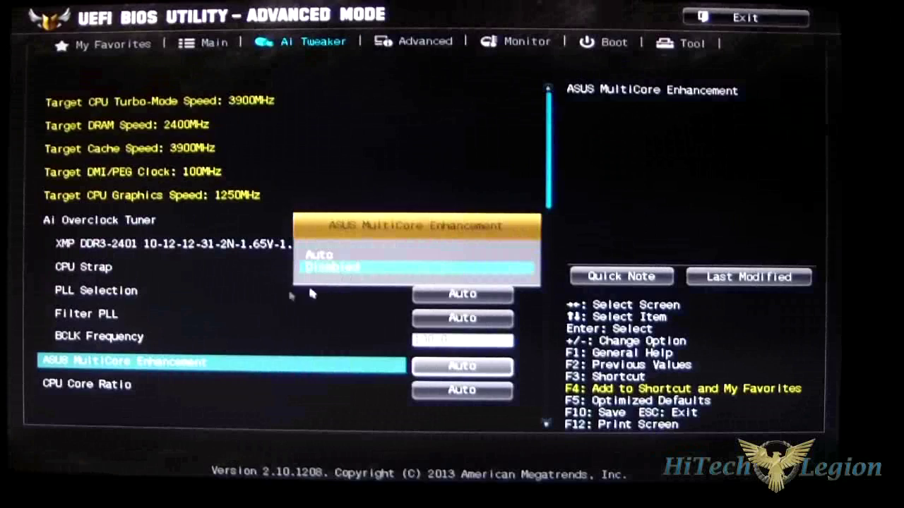
{"action": "left_click", "coordinate": [215, 303]}
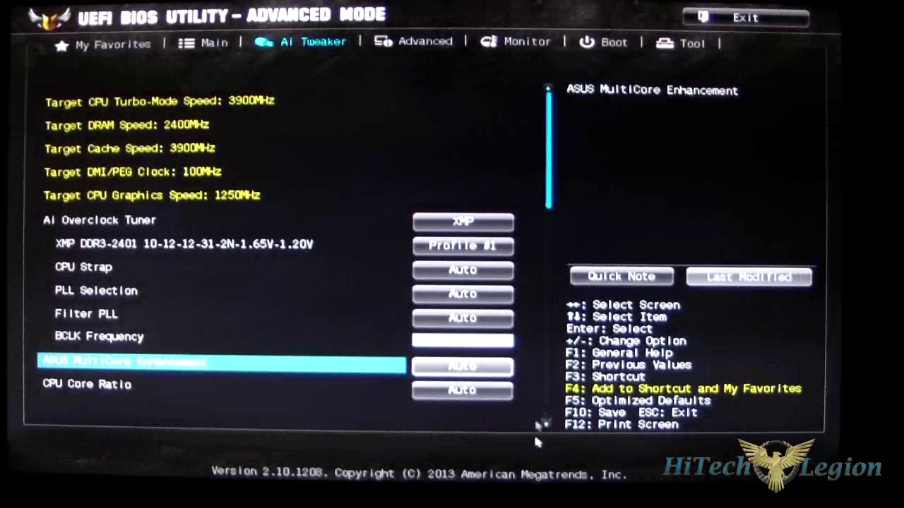
- Review the CPU Core Ratio options further down the Ai Tweaker settings and dismiss the list
{"action": "key", "text": "Down"}
{"action": "key", "text": "Down"}
{"action": "key", "text": "Down"}
{"action": "key", "text": "Down"}
{"action": "key", "text": "Down"}
{"action": "key", "text": "Down"}
{"action": "key", "text": "Down"}
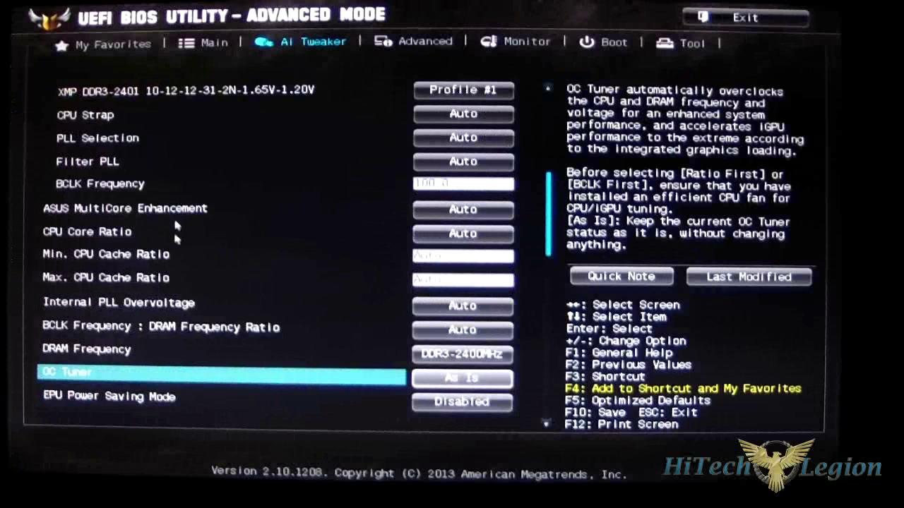
{"action": "left_click", "coordinate": [457, 236]}
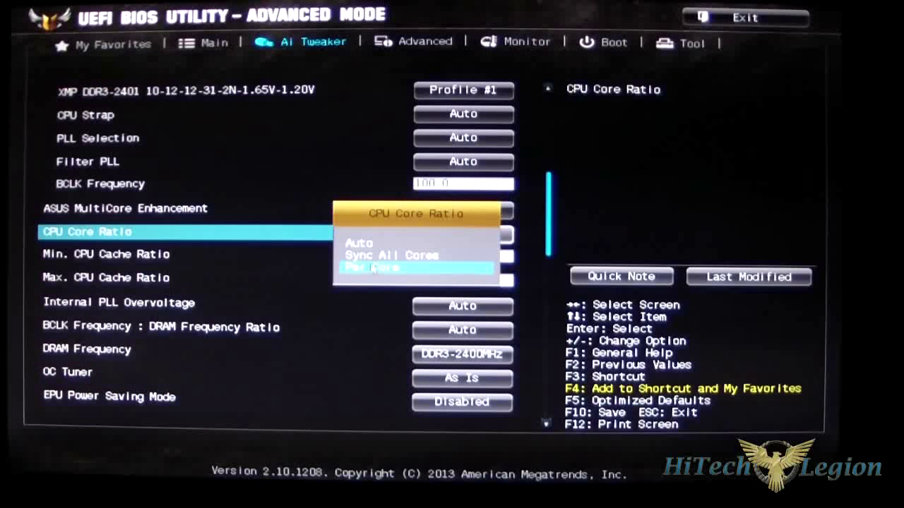
{"action": "left_click", "coordinate": [344, 338]}
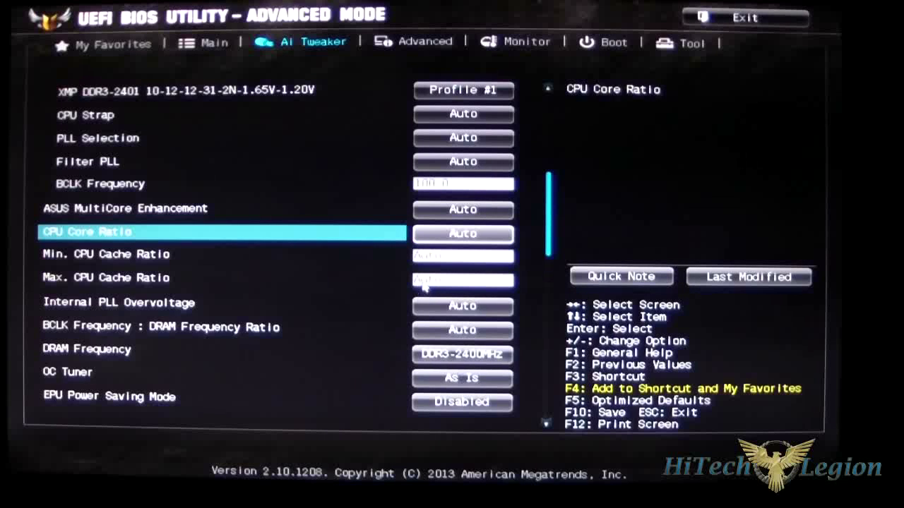
- Review the options for Internal PLL Overvoltage and the BCLK Frequency : DRAM Frequency Ratio, dismissing both lists
{"action": "left_click", "coordinate": [480, 310]}
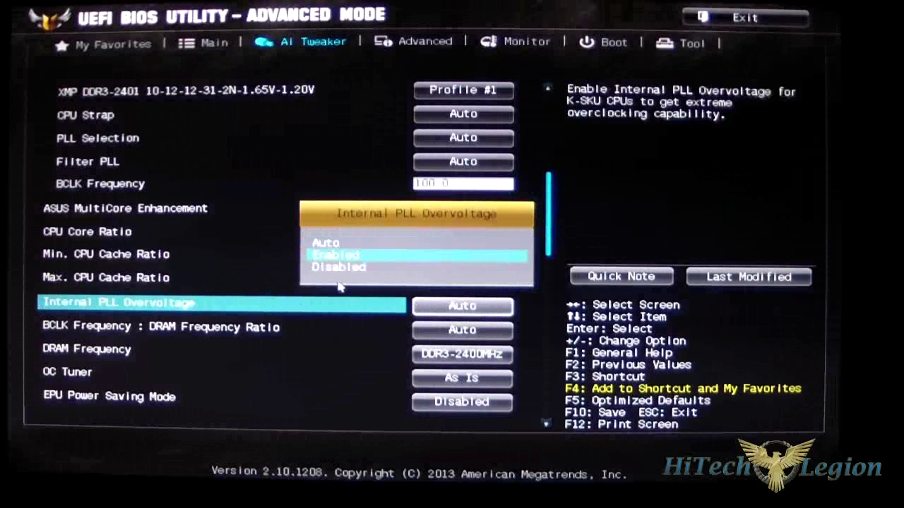
{"action": "left_click", "coordinate": [236, 206]}
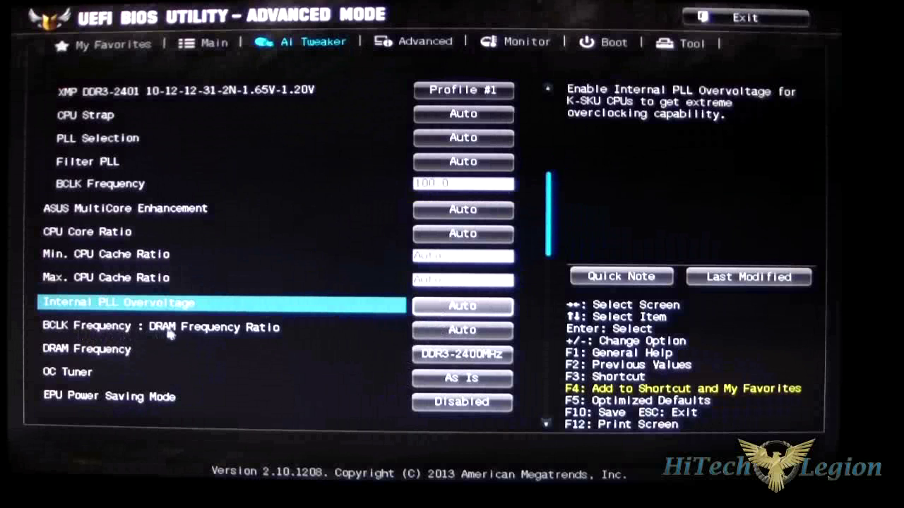
{"action": "left_click", "coordinate": [493, 330]}
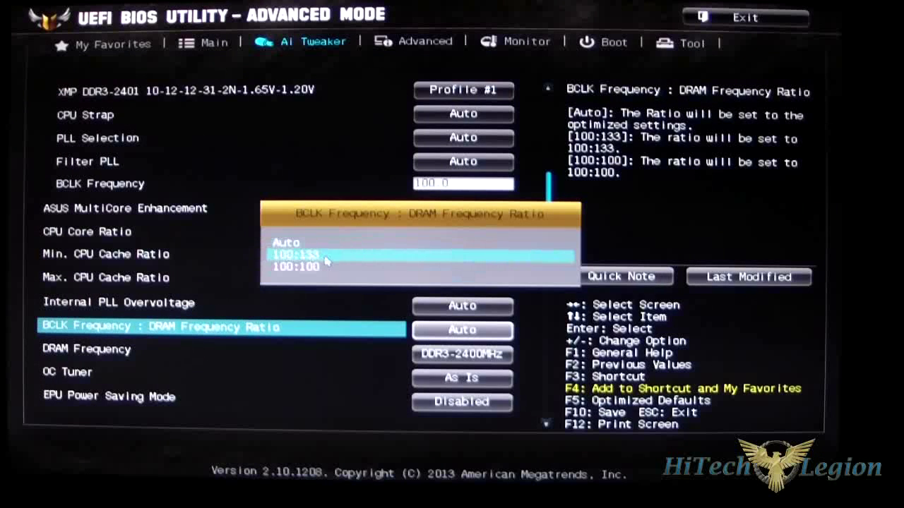
{"action": "left_click", "coordinate": [308, 370]}
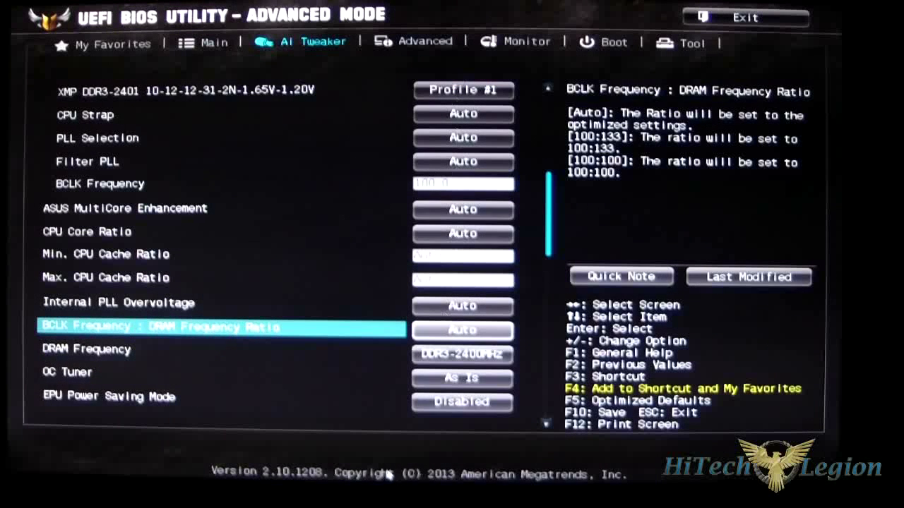
- Review the selectable DRAM Frequency speeds and the OC Tuner modes, cancelling both lists
{"action": "left_click", "coordinate": [441, 357]}
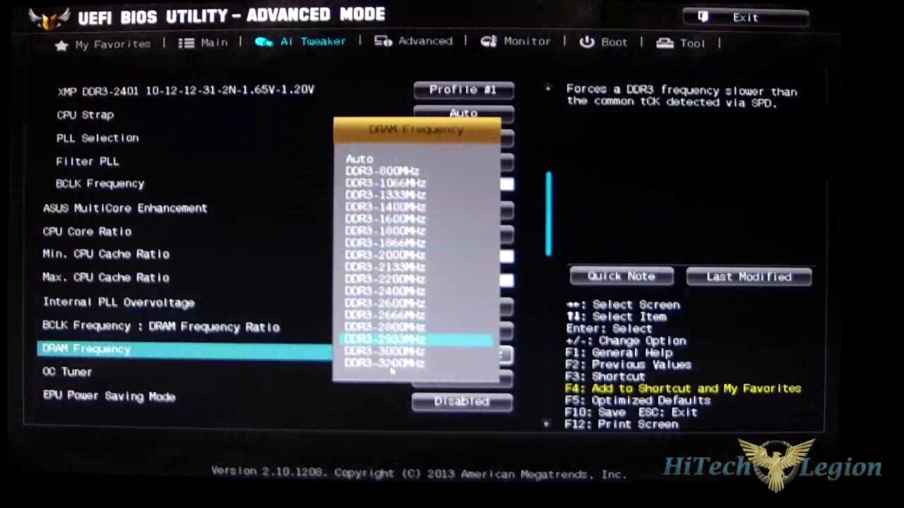
{"action": "key", "text": "Escape"}
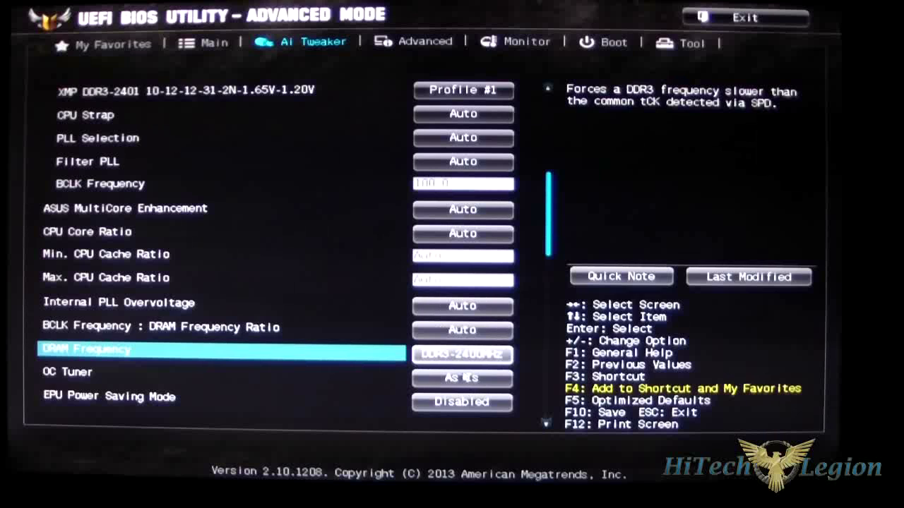
{"action": "left_click", "coordinate": [494, 383]}
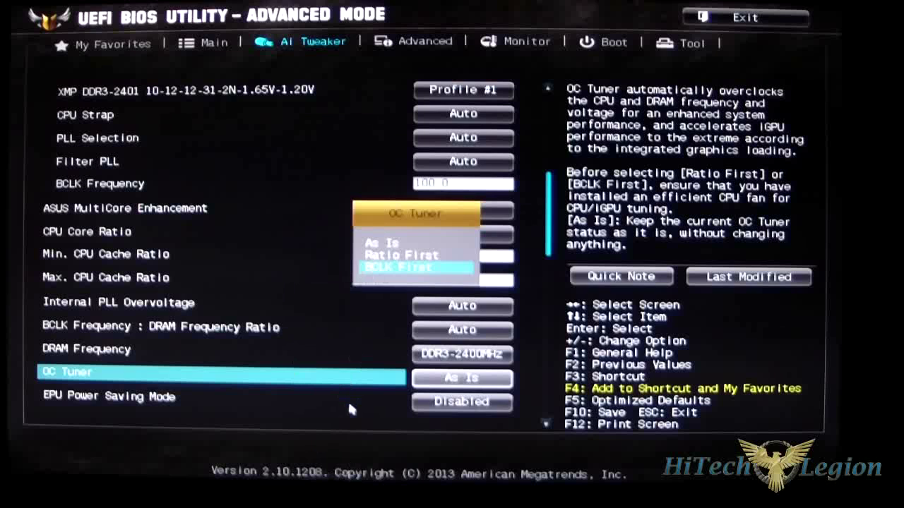
{"action": "key", "text": "Escape"}
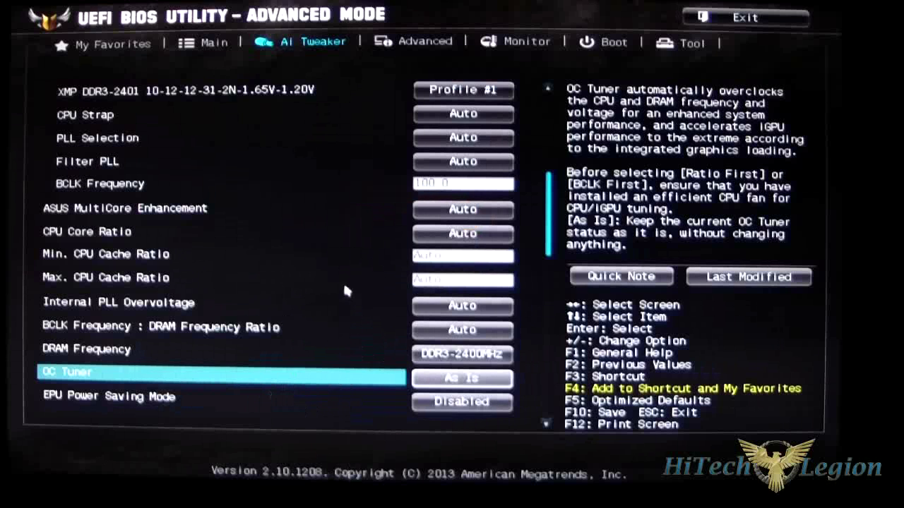
- Open the DRAM Timing Control page from the Ai Tweaker settings
{"action": "key", "text": "Down"}
{"action": "key", "text": "Down"}
{"action": "key", "text": "Down"}
{"action": "key", "text": "Down"}
{"action": "key", "text": "Down"}
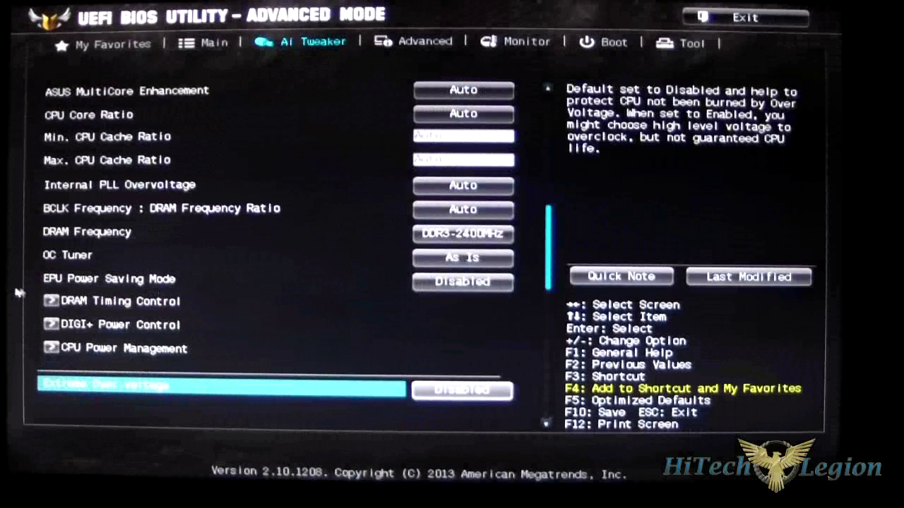
{"action": "left_click", "coordinate": [141, 304]}
{"action": "left_click", "coordinate": [141, 304]}
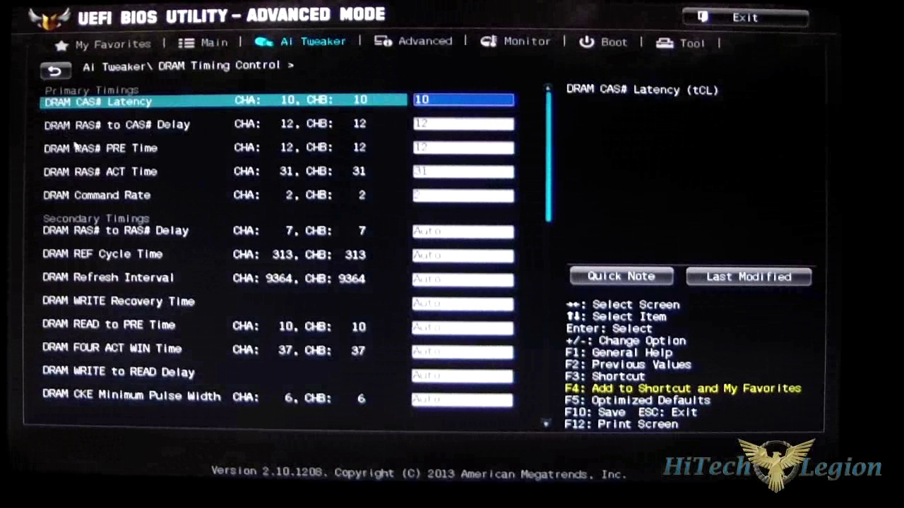
- Look through the primary, secondary and third DRAM timings, and return to DRAM CAS# Latency
{"action": "key", "text": "Down"}
{"action": "key", "text": "Down"}
{"action": "key", "text": "Down"}
{"action": "key", "text": "Down"}
{"action": "key", "text": "Down"}
{"action": "key", "text": "Down"}
{"action": "key", "text": "Down"}
{"action": "key", "text": "Down"}
{"action": "key", "text": "Down"}
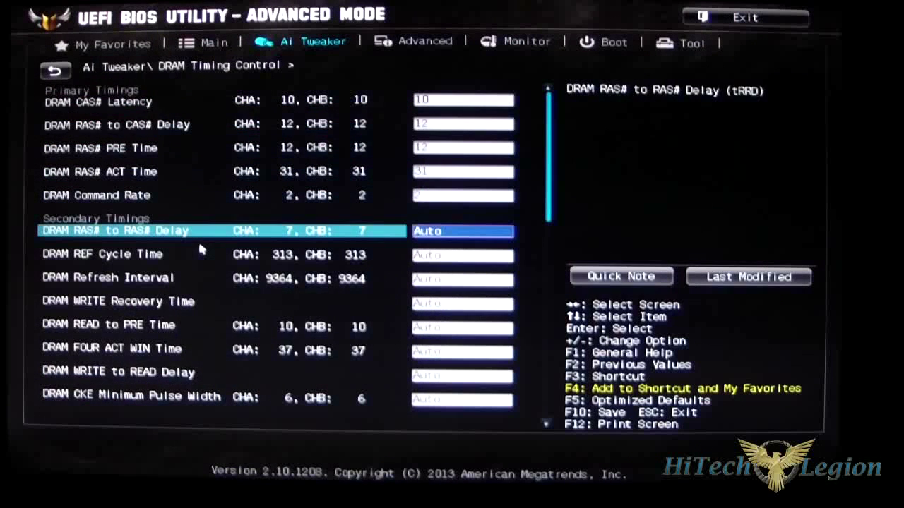
{"action": "key", "text": "Down"}
{"action": "key", "text": "Down"}
{"action": "key", "text": "Down"}
{"action": "key", "text": "Down"}
{"action": "key", "text": "Down"}
{"action": "key", "text": "Down"}
{"action": "key", "text": "Down"}
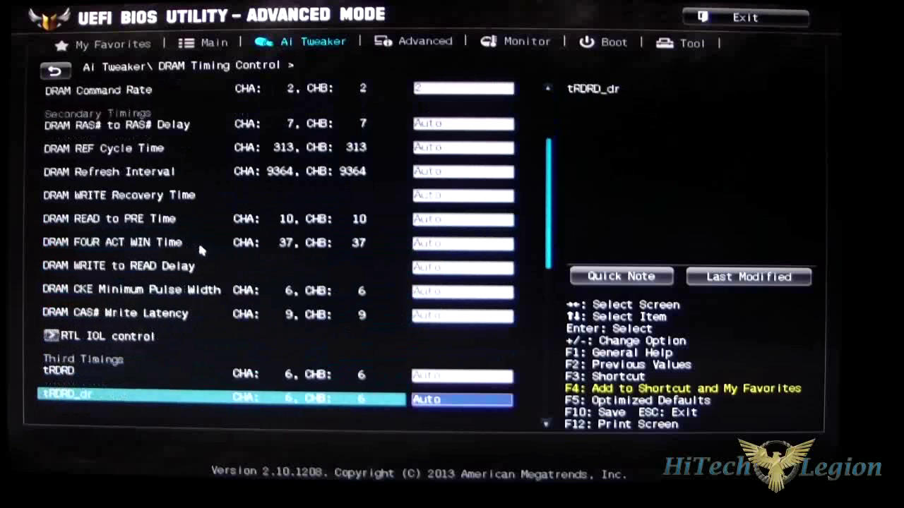
{"action": "key", "text": "Down"}
{"action": "key", "text": "Down"}
{"action": "key", "text": "Down"}
{"action": "key", "text": "Down"}
{"action": "key", "text": "Down"}
{"action": "key", "text": "Up"}
{"action": "key", "text": "Up"}
{"action": "key", "text": "Up"}
{"action": "key", "text": "Up"}
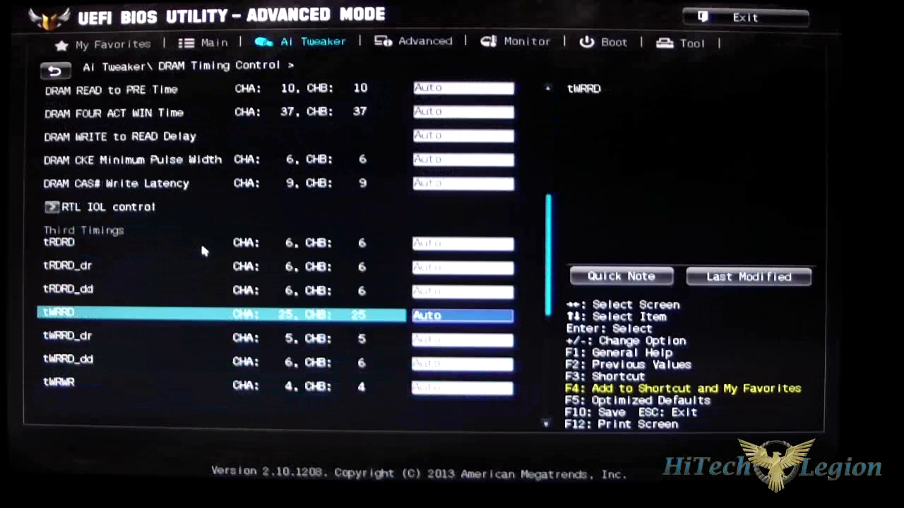
{"action": "key", "text": "Up"}
{"action": "key", "text": "Up"}
{"action": "key", "text": "Up"}
{"action": "key", "text": "Up"}
{"action": "key", "text": "Up"}
{"action": "key", "text": "Up"}
{"action": "key", "text": "Up"}
{"action": "key", "text": "Up"}
{"action": "key", "text": "Down"}
{"action": "key", "text": "Down"}
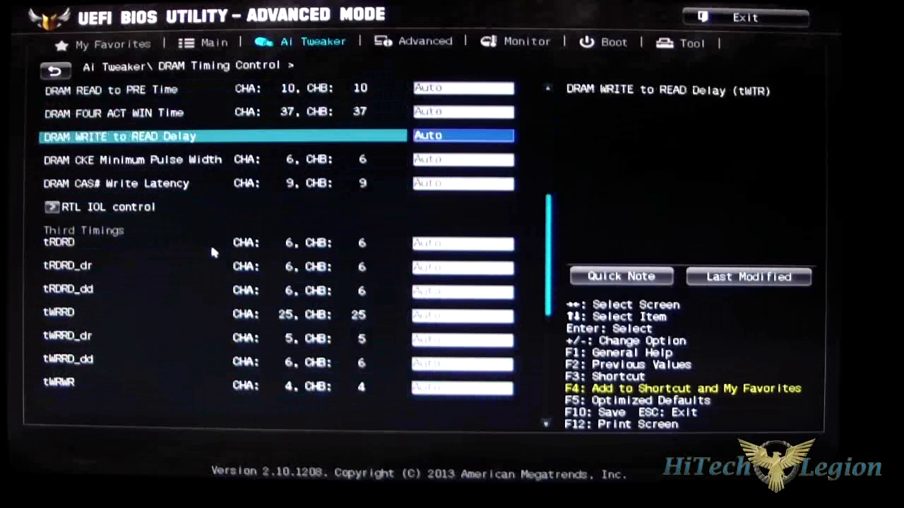
{"action": "key", "text": "Up"}
{"action": "key", "text": "Up"}
{"action": "key", "text": "Up"}
{"action": "key", "text": "Up"}
{"action": "key", "text": "Up"}
{"action": "key", "text": "Up"}
{"action": "key", "text": "Up"}
{"action": "key", "text": "Up"}
{"action": "key", "text": "Up"}
{"action": "key", "text": "Up"}
{"action": "key", "text": "Up"}
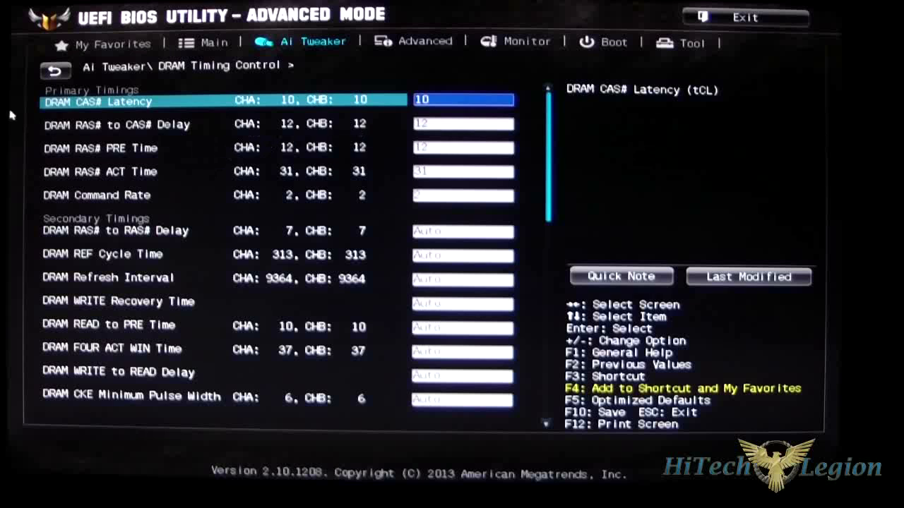
- Go down through the DRAM timings again and open the RTL IOL control page
{"action": "key", "text": "Down"}
{"action": "key", "text": "Down"}
{"action": "key", "text": "Down"}
{"action": "key", "text": "Down"}
{"action": "key", "text": "Down"}
{"action": "key", "text": "Down"}
{"action": "key", "text": "Down"}
{"action": "key", "text": "Down"}
{"action": "key", "text": "Down"}
{"action": "key", "text": "Down"}
{"action": "key", "text": "Down"}
{"action": "key", "text": "Down"}
{"action": "key", "text": "Down"}
{"action": "key", "text": "Down"}
{"action": "key", "text": "Down"}
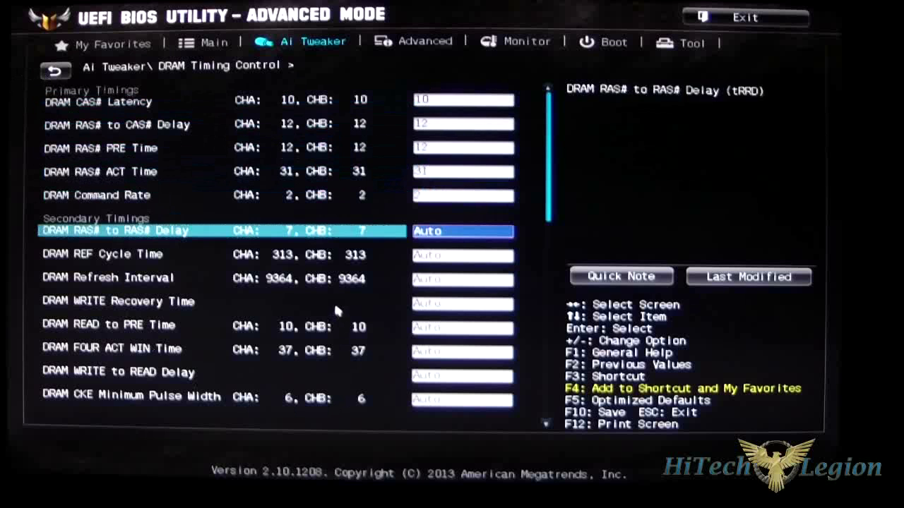
{"action": "key", "text": "Down"}
{"action": "key", "text": "Down"}
{"action": "key", "text": "Down"}
{"action": "key", "text": "Down"}
{"action": "key", "text": "Down"}
{"action": "key", "text": "Down"}
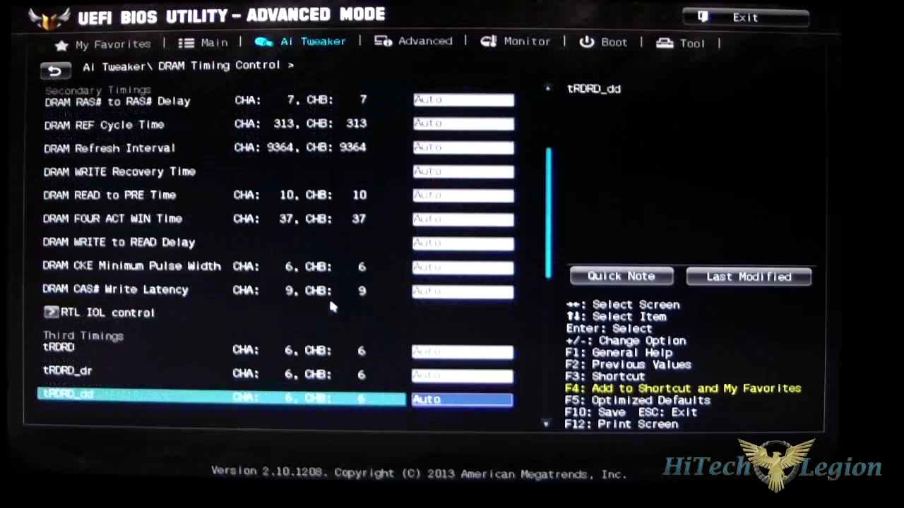
{"action": "left_click", "coordinate": [78, 207]}
{"action": "left_click", "coordinate": [77, 207]}
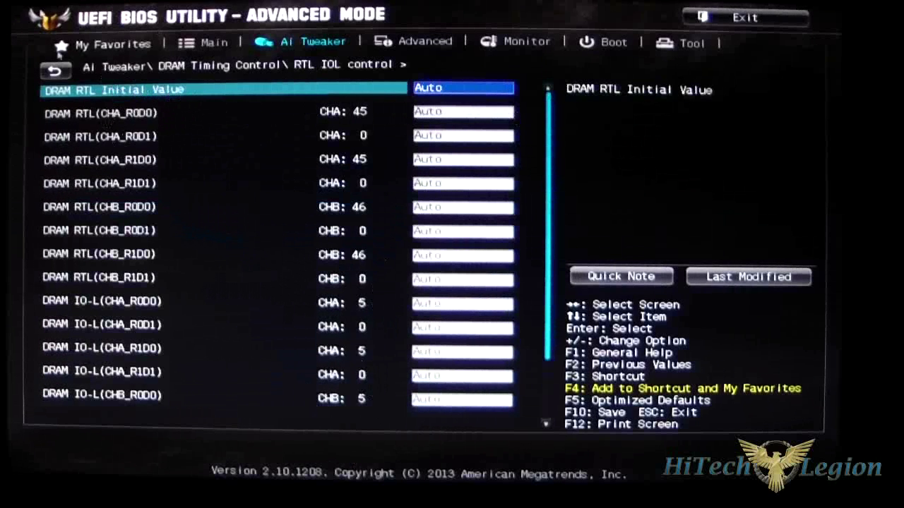
- Return to DRAM Timing Control and look through the third timings and Misc. settings down to Scrambler Setting
{"action": "left_click", "coordinate": [54, 72]}
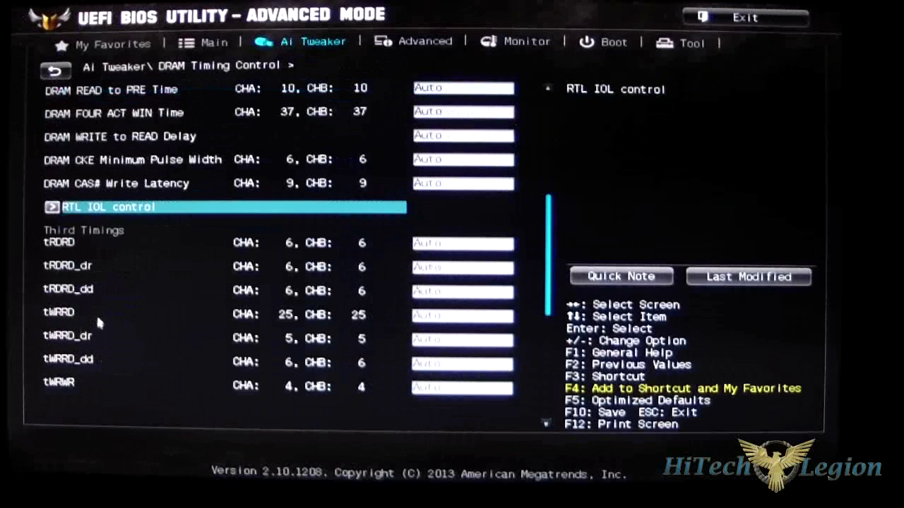
{"action": "key", "text": "Down"}
{"action": "key", "text": "Down"}
{"action": "key", "text": "Down"}
{"action": "key", "text": "Down"}
{"action": "key", "text": "Down"}
{"action": "key", "text": "Down"}
{"action": "key", "text": "Down"}
{"action": "key", "text": "Down"}
{"action": "key", "text": "Down"}
{"action": "key", "text": "Down"}
{"action": "key", "text": "Down"}
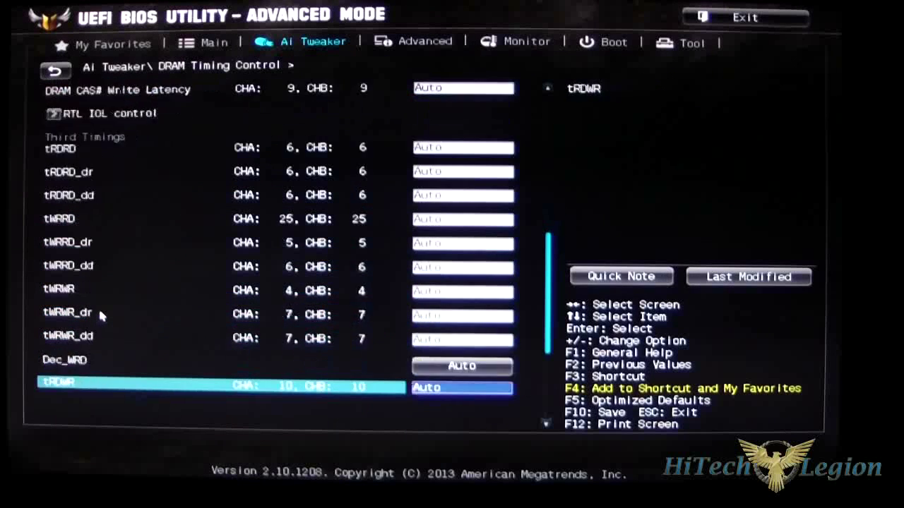
{"action": "key", "text": "Down"}
{"action": "key", "text": "Down"}
{"action": "key", "text": "Down"}
{"action": "key", "text": "Down"}
{"action": "key", "text": "Down"}
{"action": "key", "text": "Down"}
{"action": "key", "text": "Down"}
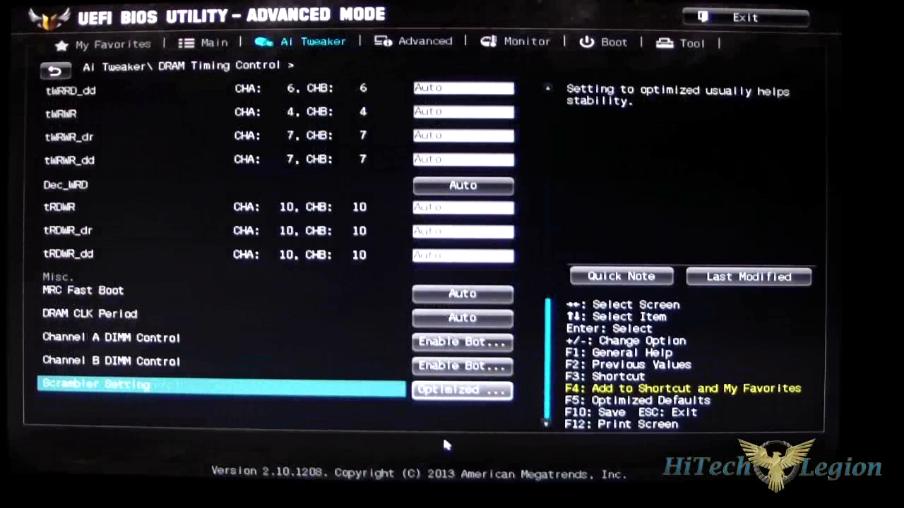
- Open the DIGI+ Power Control page from Ai Tweaker and review the CPU Load-line Calibration levels, cancelling the list
{"action": "left_click", "coordinate": [59, 71]}
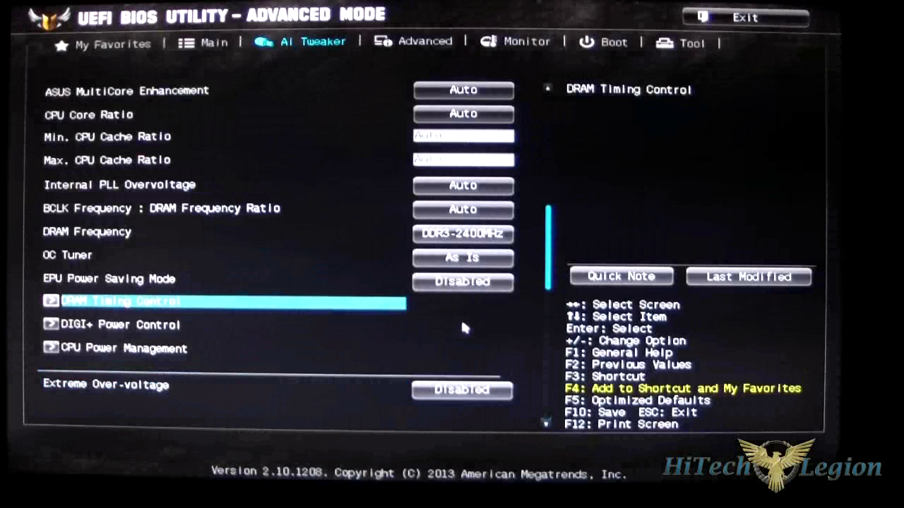
{"action": "left_click", "coordinate": [120, 326]}
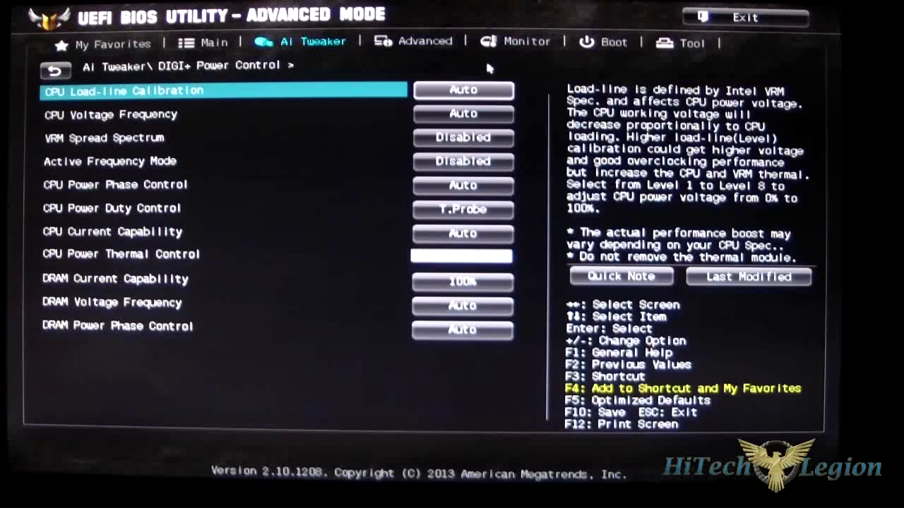
{"action": "left_click", "coordinate": [445, 94]}
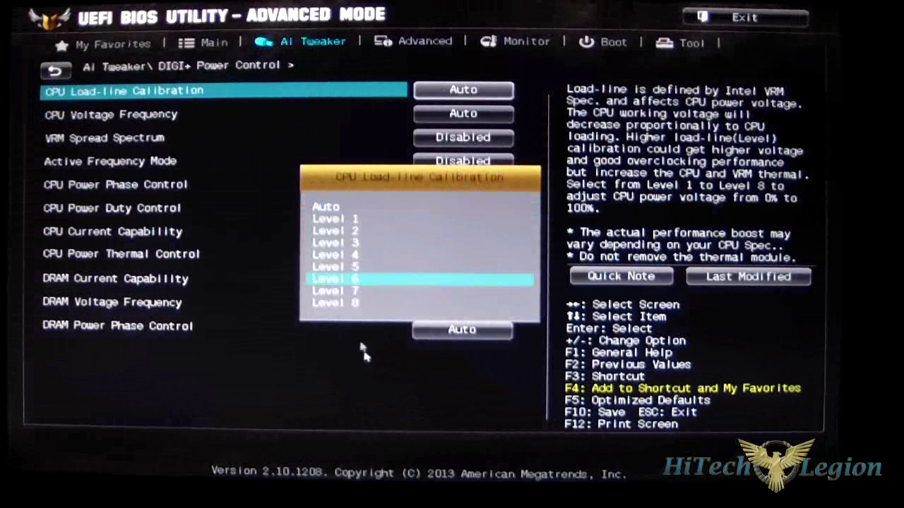
{"action": "scroll", "coordinate": [330, 202], "scroll_direction": "down", "scroll_amount": 3}
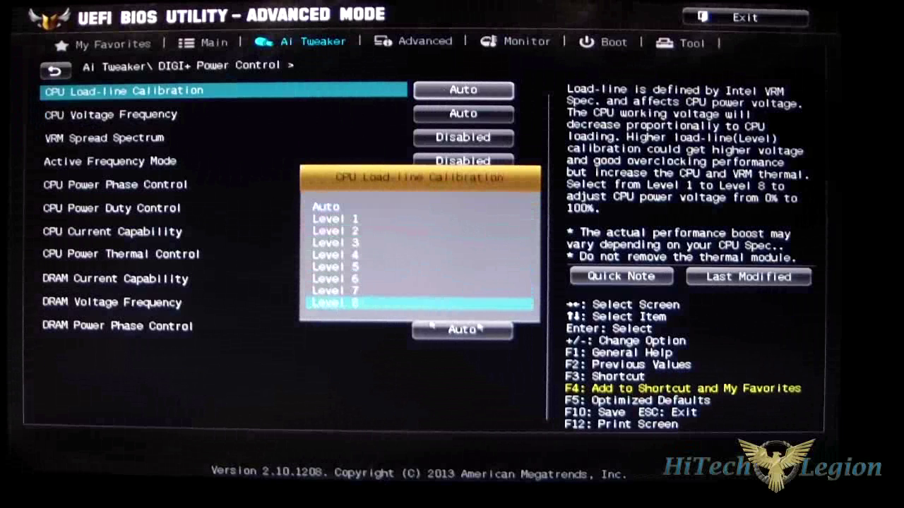
{"action": "scroll", "coordinate": [323, 202], "scroll_direction": "up", "scroll_amount": 3}
{"action": "left_click", "coordinate": [268, 127]}
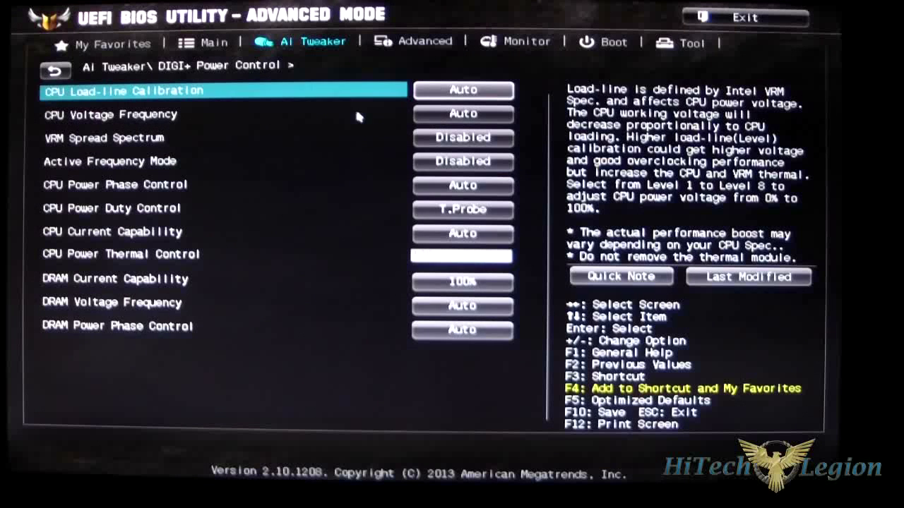
- Switch CPU Voltage Frequency to Manual to expose its fixed frequency setting, and set it back to Auto
{"action": "left_click", "coordinate": [429, 117]}
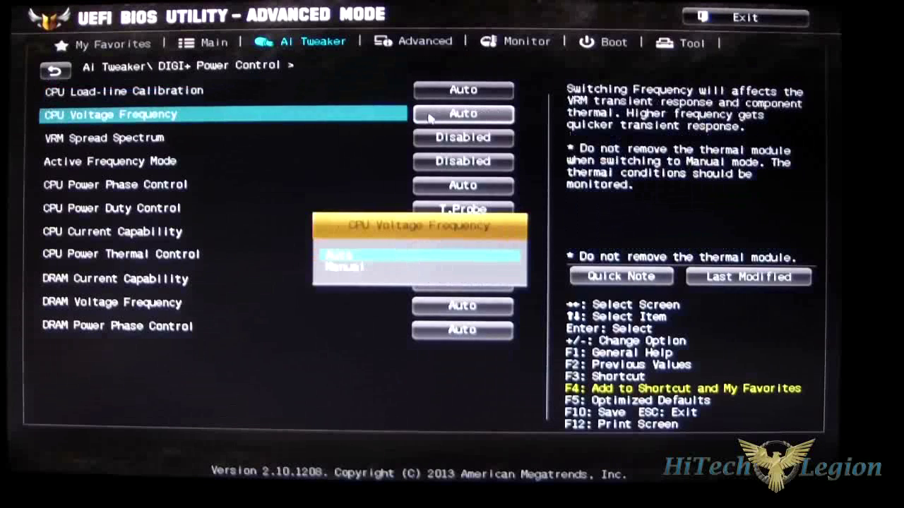
{"action": "left_click", "coordinate": [338, 265]}
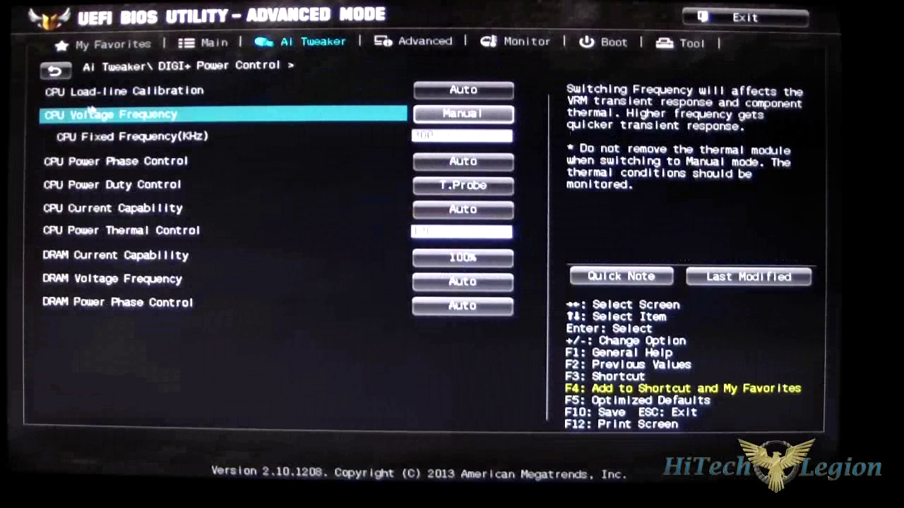
{"action": "left_click", "coordinate": [473, 119]}
{"action": "left_click", "coordinate": [346, 259]}
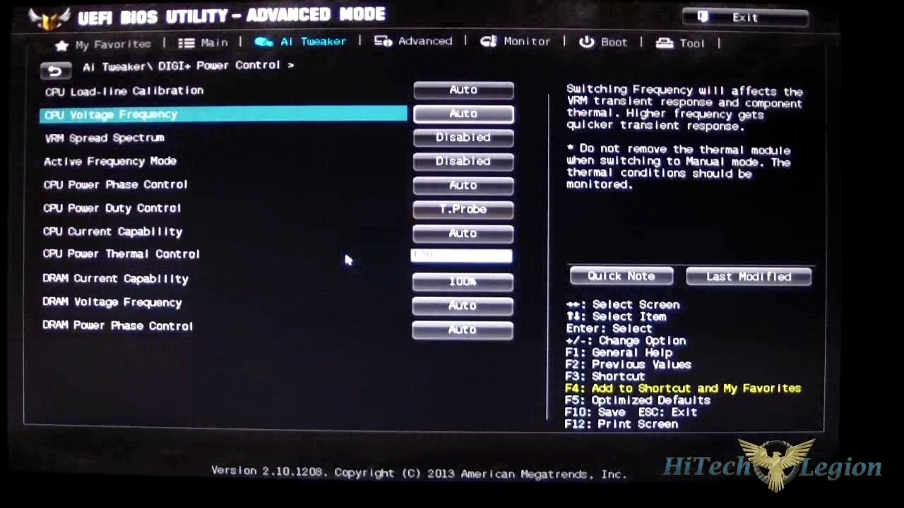
- Review the VRM Spread Spectrum and Active Frequency Mode options, cancelling both lists
{"action": "left_click", "coordinate": [451, 141]}
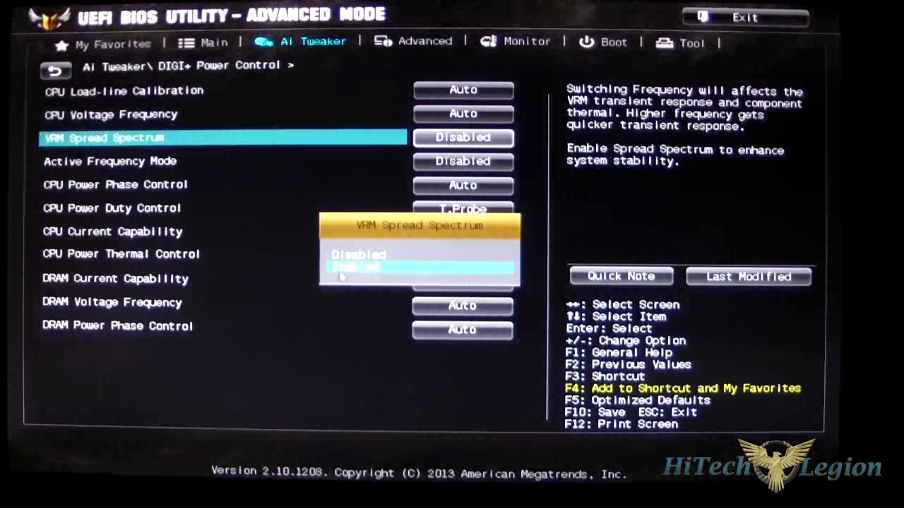
{"action": "left_click", "coordinate": [344, 156]}
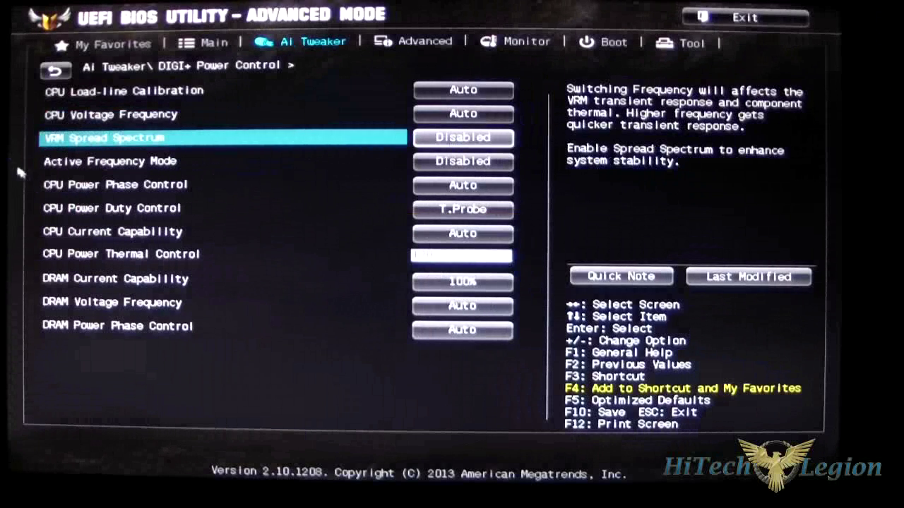
{"action": "left_click", "coordinate": [485, 164]}
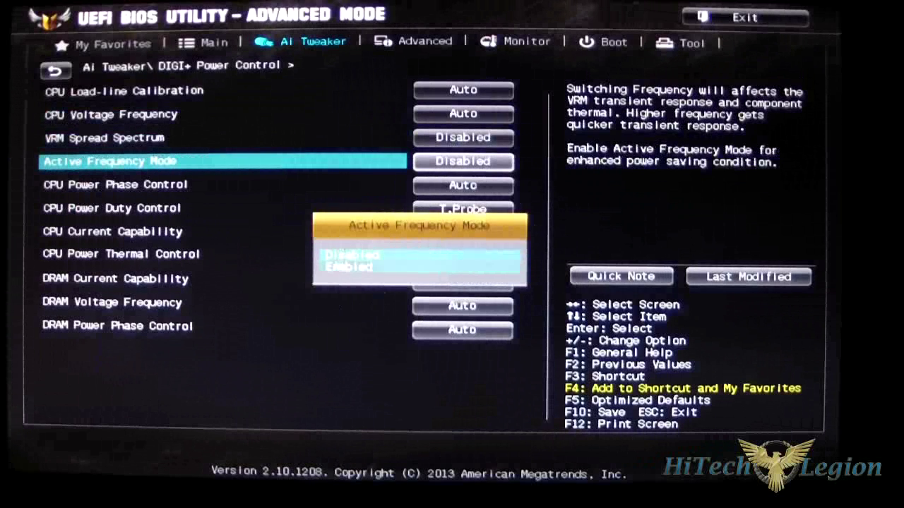
{"action": "left_click", "coordinate": [235, 346]}
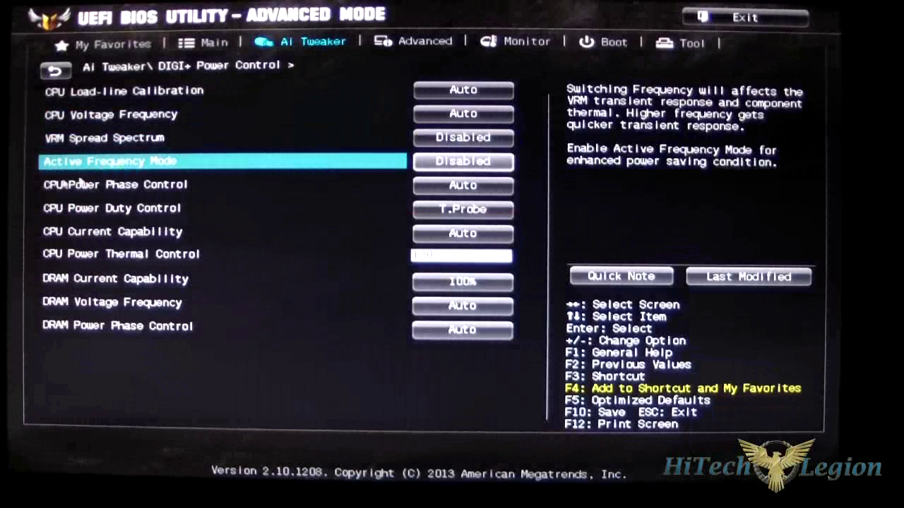
- Go through the CPU Power Phase Control options, from Auto to Manual Adjustment, and cancel the list
{"action": "left_click", "coordinate": [454, 196]}
{"action": "left_click", "coordinate": [453, 196]}
{"action": "key", "text": "Down"}
{"action": "key", "text": "Down"}
{"action": "key", "text": "Down"}
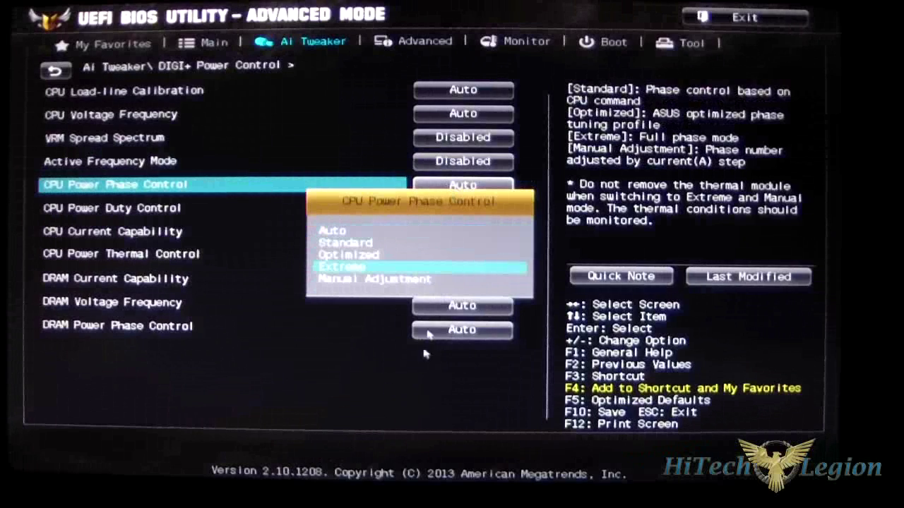
{"action": "key", "text": "Up"}
{"action": "key", "text": "Up"}
{"action": "key", "text": "Up"}
{"action": "key", "text": "Down"}
{"action": "key", "text": "Up"}
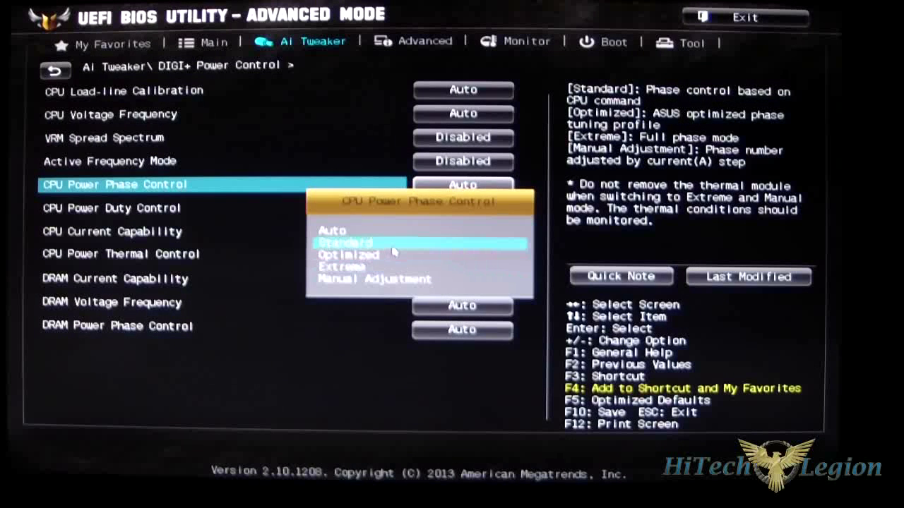
{"action": "left_click", "coordinate": [280, 343]}
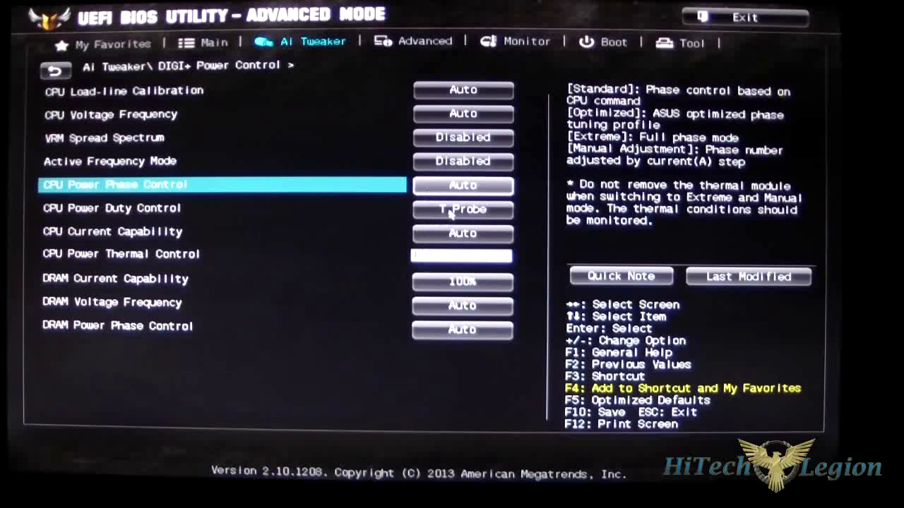
- Review the CPU Power Duty Control, CPU Current Capability and DRAM Current Capability options, leaving each setting as it is
{"action": "left_click", "coordinate": [450, 212]}
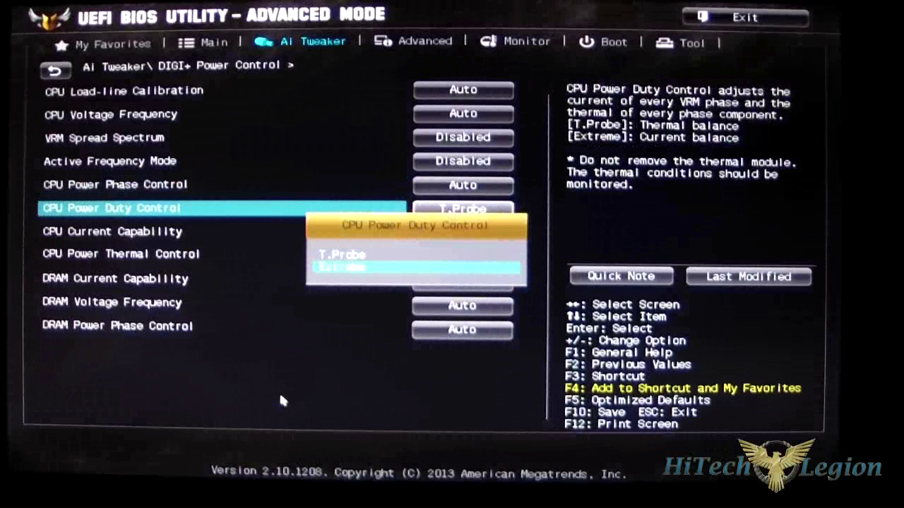
{"action": "left_click", "coordinate": [281, 399]}
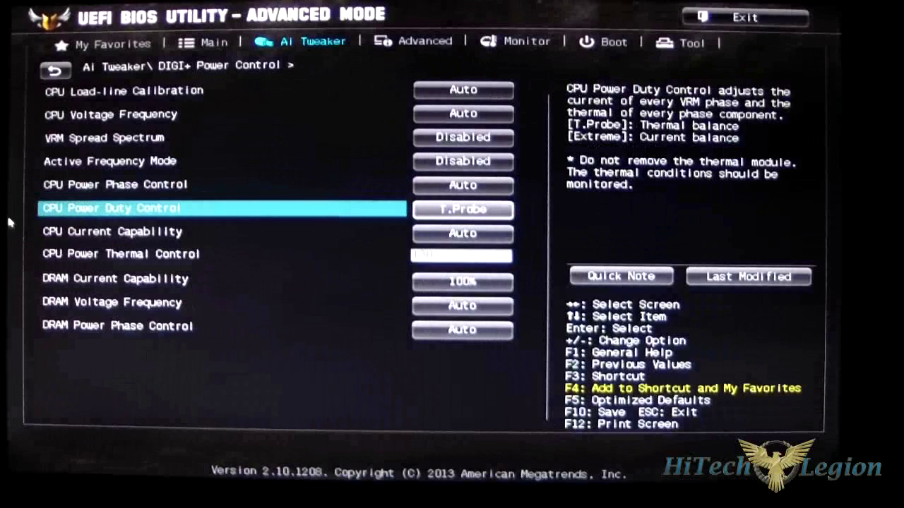
{"action": "left_click", "coordinate": [478, 237]}
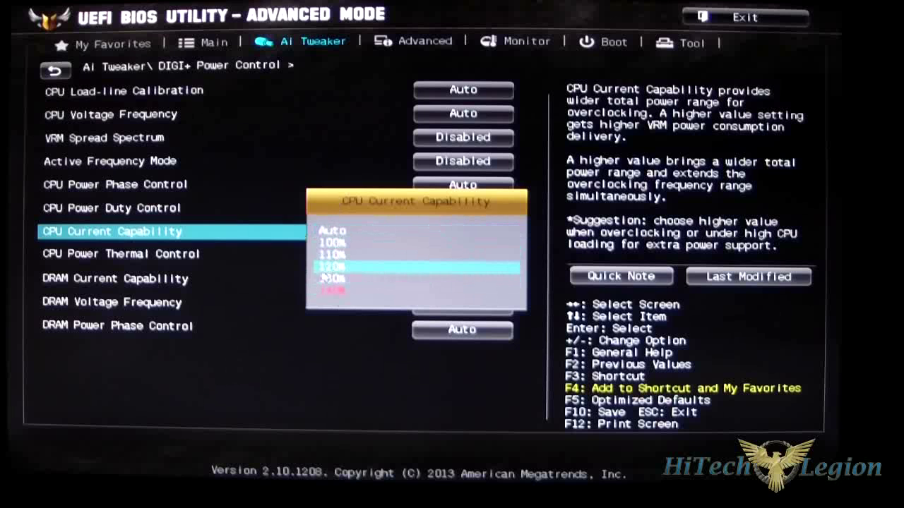
{"action": "left_click", "coordinate": [303, 332]}
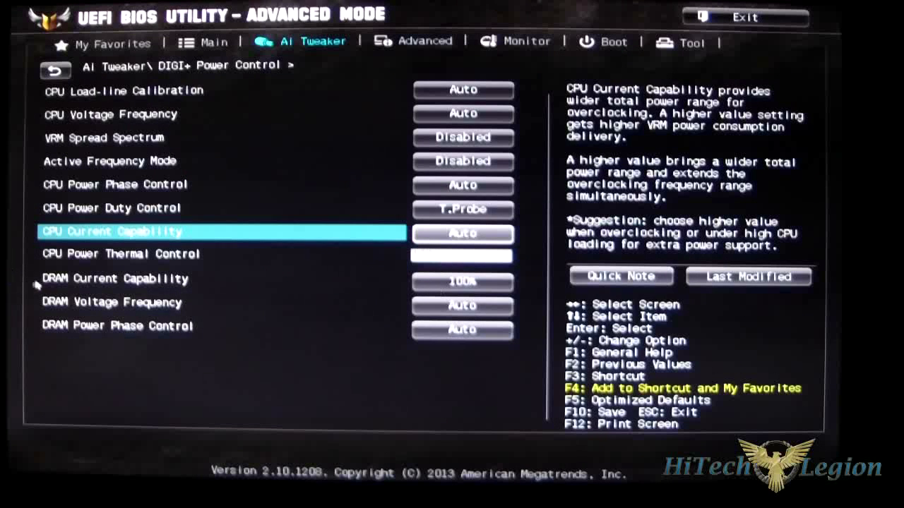
{"action": "left_click", "coordinate": [452, 286]}
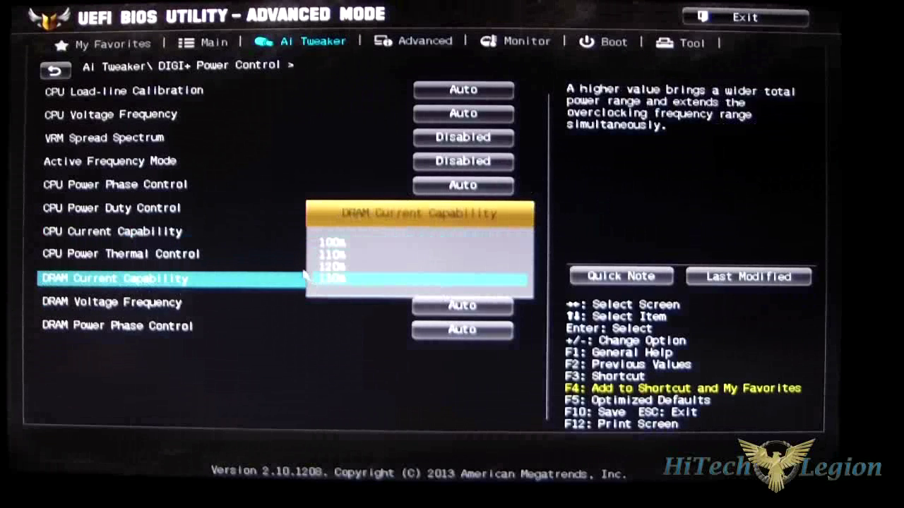
{"action": "left_click", "coordinate": [420, 243]}
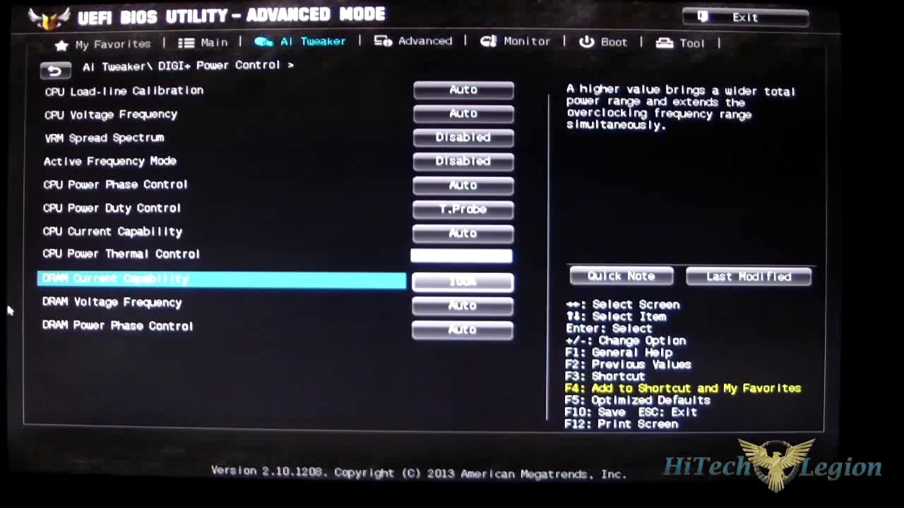
- Switch DRAM Voltage Frequency to Manual to expose its fixed frequency setting, and set it back to Auto
{"action": "left_click", "coordinate": [439, 305]}
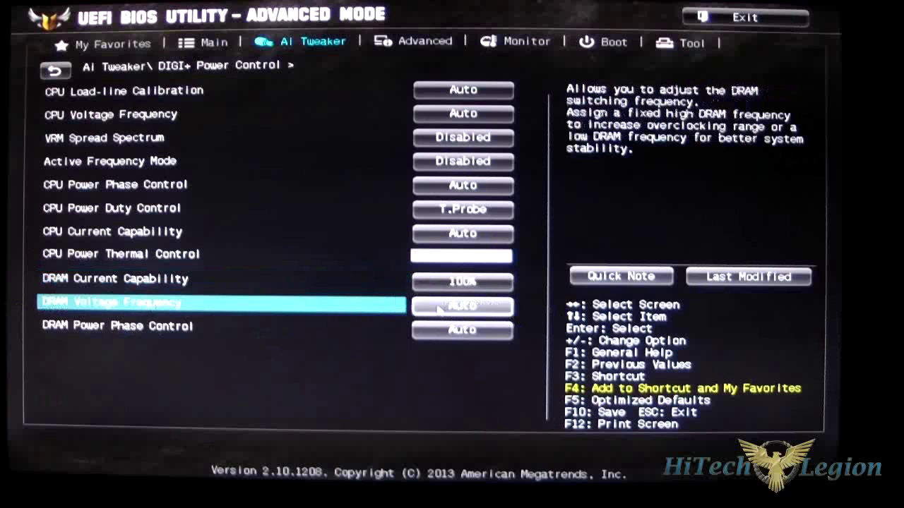
{"action": "key", "text": "Down"}
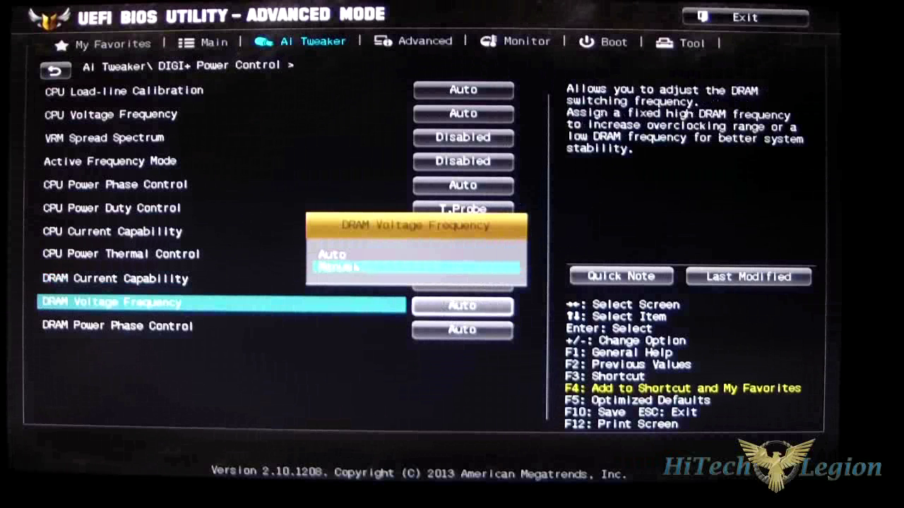
{"action": "left_click", "coordinate": [346, 268]}
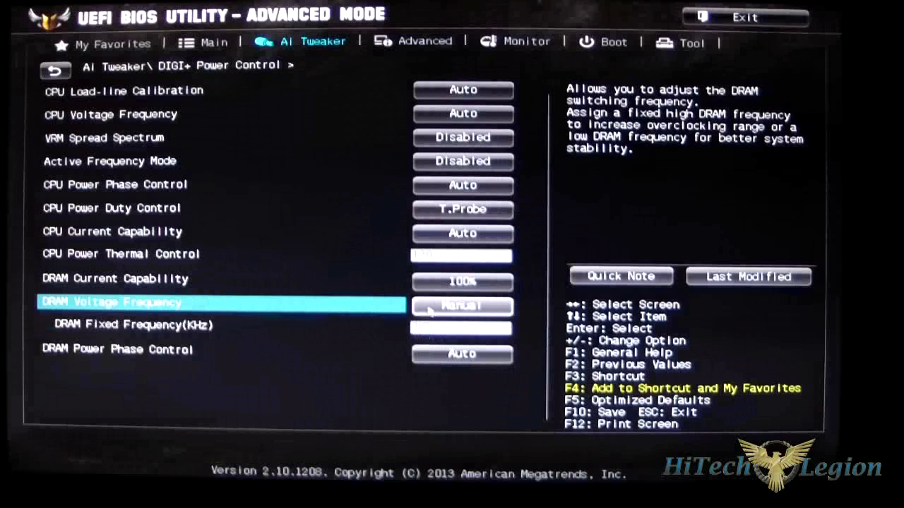
{"action": "left_click", "coordinate": [430, 310]}
{"action": "left_click", "coordinate": [323, 256]}
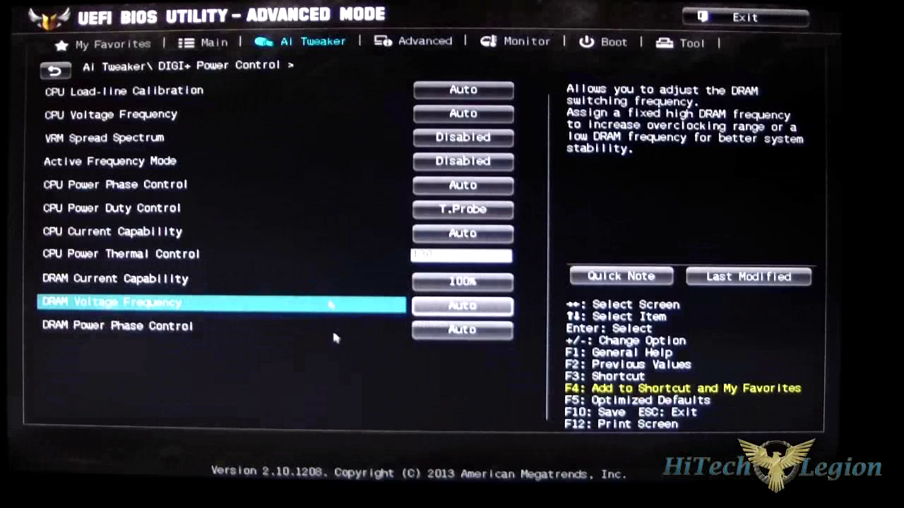
- Review the DRAM Power Phase Control options, cancel the list and leave the DIGI+ Power Control page
{"action": "left_click", "coordinate": [454, 330]}
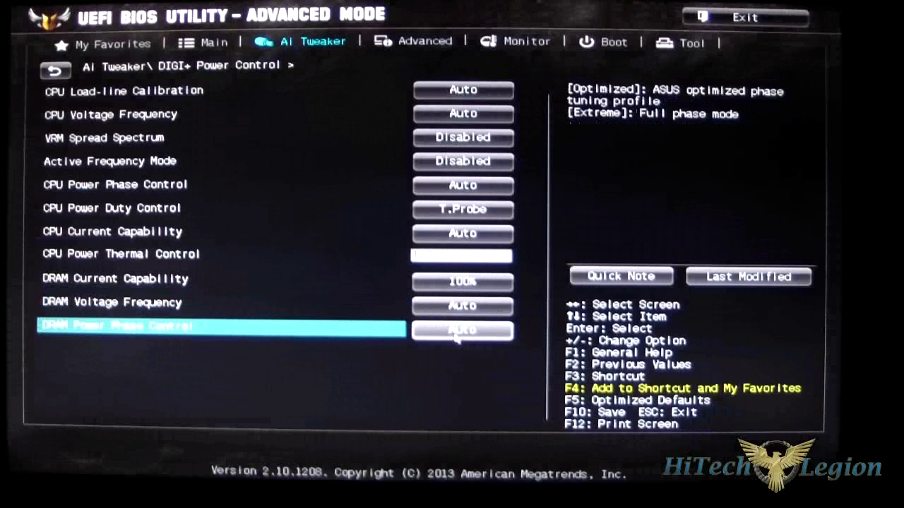
{"action": "left_click", "coordinate": [455, 332]}
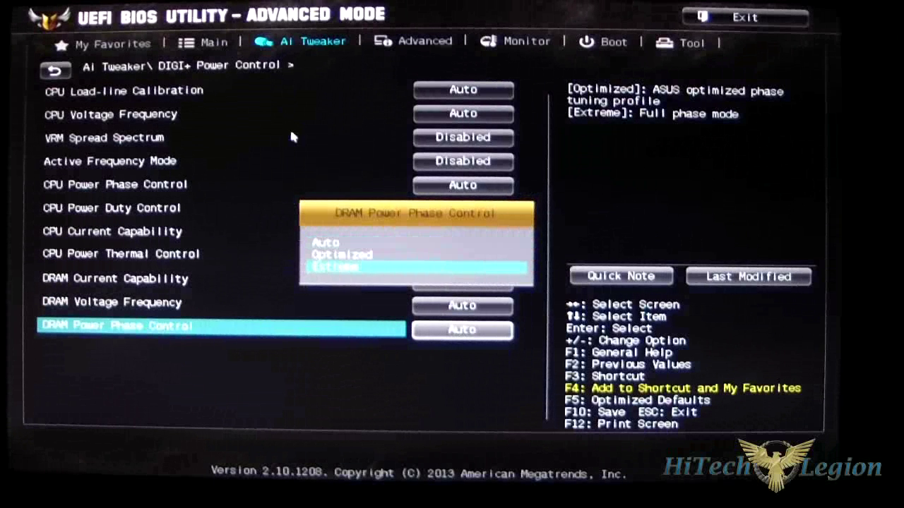
{"action": "key", "text": "Escape"}
{"action": "key", "text": "Escape"}
- Open the CPU Power Management page, look through its Turbo Mode parameters and return to Enhanced Intel SpeedStep Technology
{"action": "left_click", "coordinate": [102, 346]}
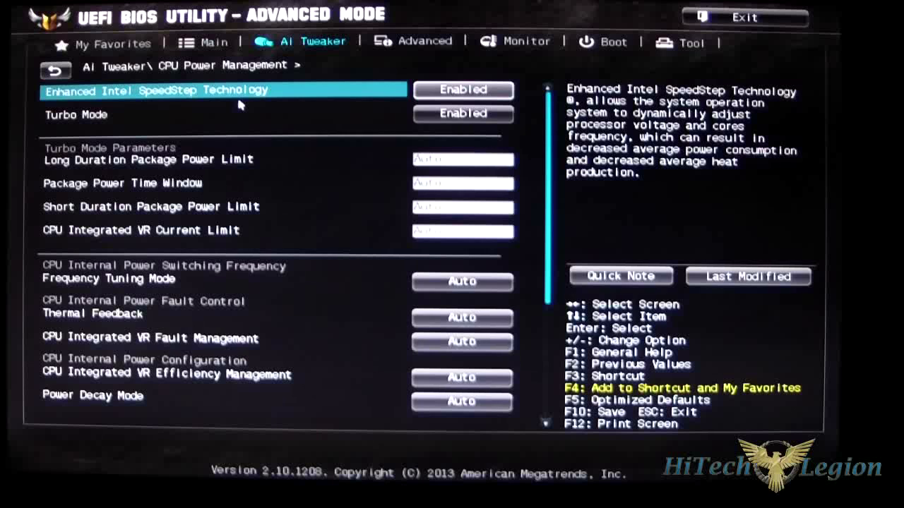
{"action": "key", "text": "Down"}
{"action": "key", "text": "Down"}
{"action": "key", "text": "Down"}
{"action": "key", "text": "Down"}
{"action": "key", "text": "Down"}
{"action": "key", "text": "Down"}
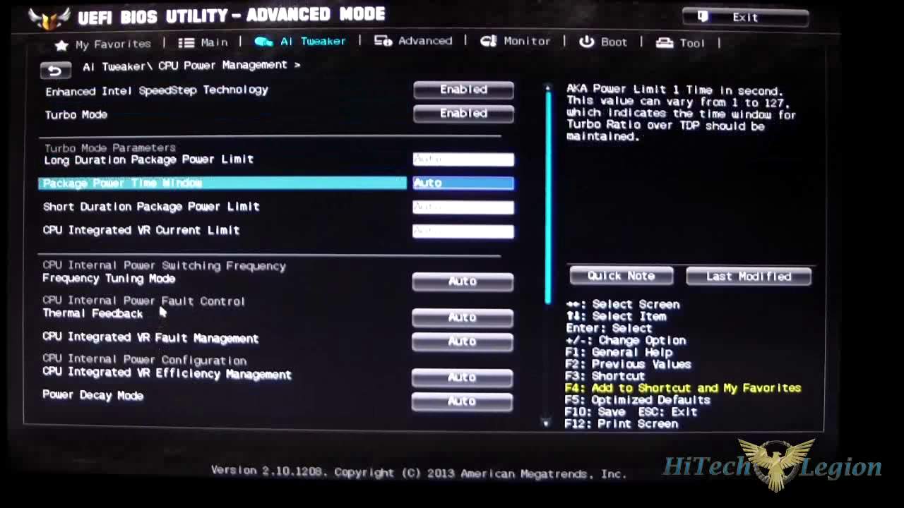
{"action": "key", "text": "Up"}
{"action": "key", "text": "Up"}
{"action": "key", "text": "Up"}
{"action": "key", "text": "Up"}
{"action": "key", "text": "Up"}
{"action": "key", "text": "Up"}
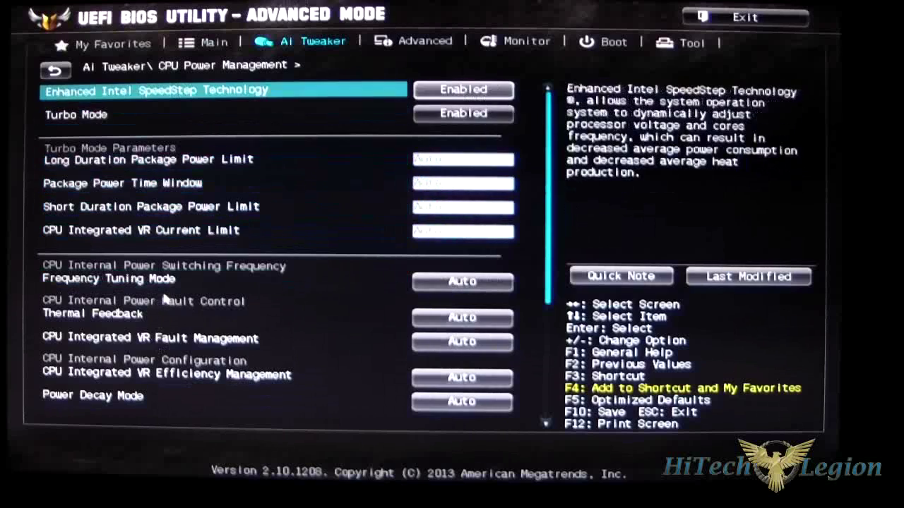
- Leave the CPU Power Management page, review the Extreme Over-voltage options and cancel the list
{"action": "left_click", "coordinate": [48, 72]}
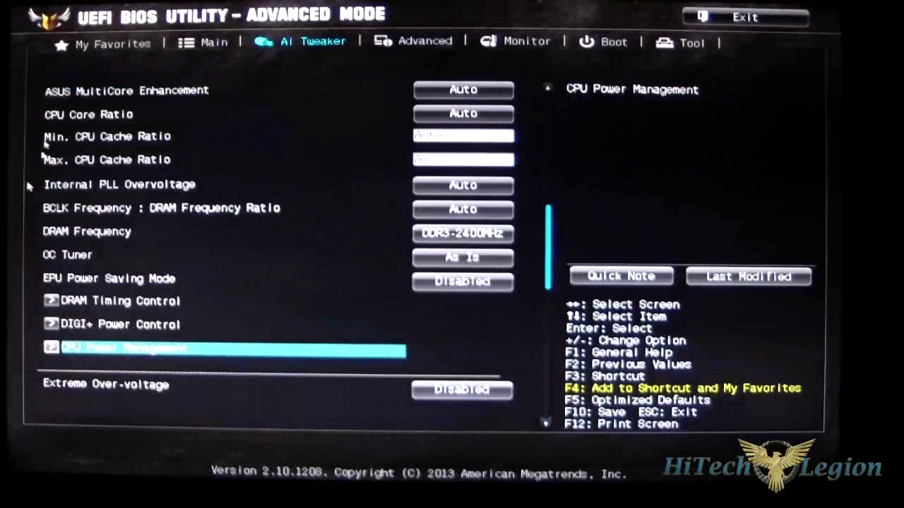
{"action": "key", "text": "Down"}
{"action": "key", "text": "Down"}
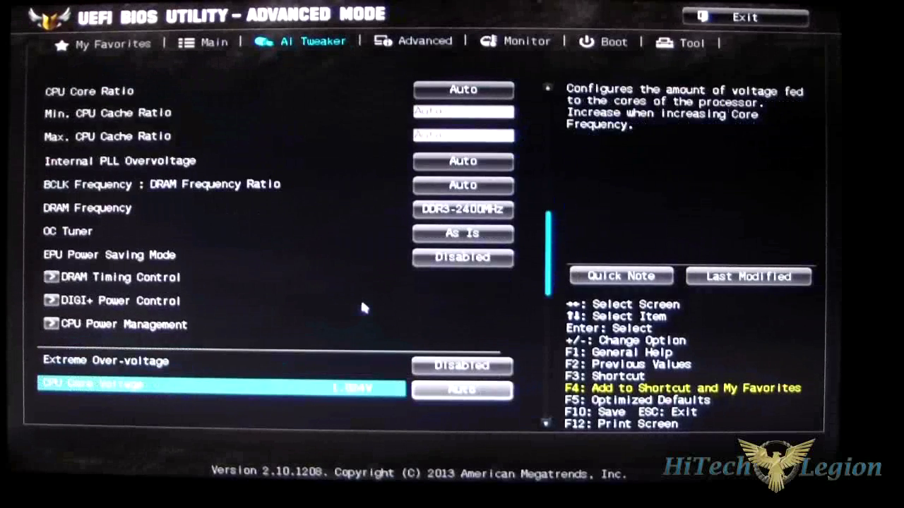
{"action": "key", "text": "Down"}
{"action": "left_click", "coordinate": [429, 342]}
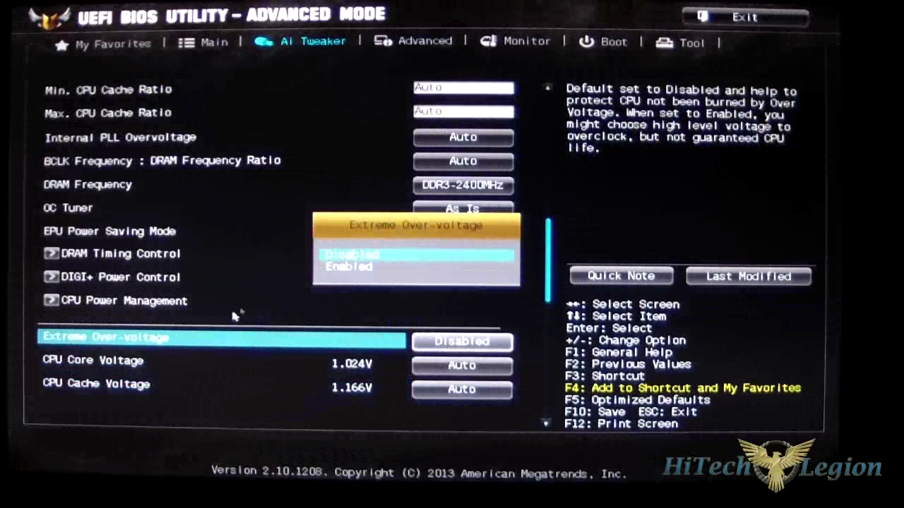
{"action": "key", "text": "Escape"}
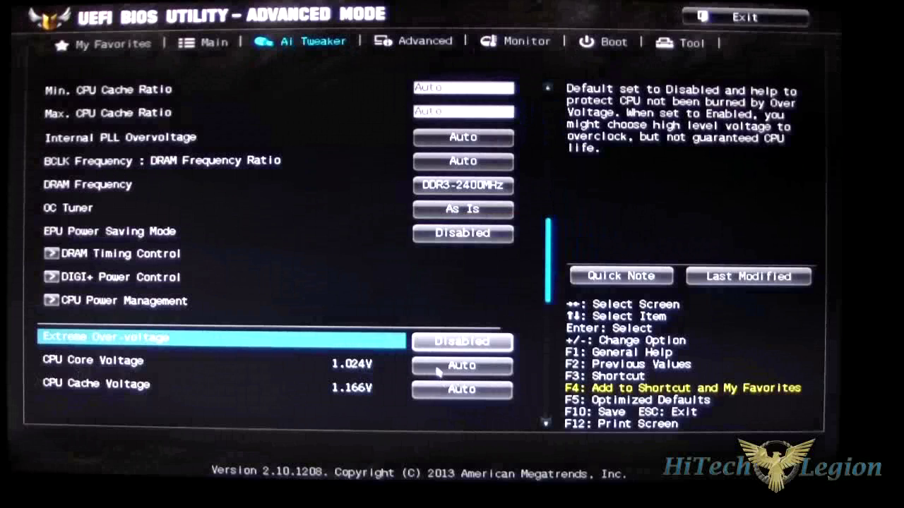
- Review the CPU Core Voltage modes and close the list without changing the setting
{"action": "left_click", "coordinate": [437, 368]}
{"action": "left_click", "coordinate": [437, 368]}
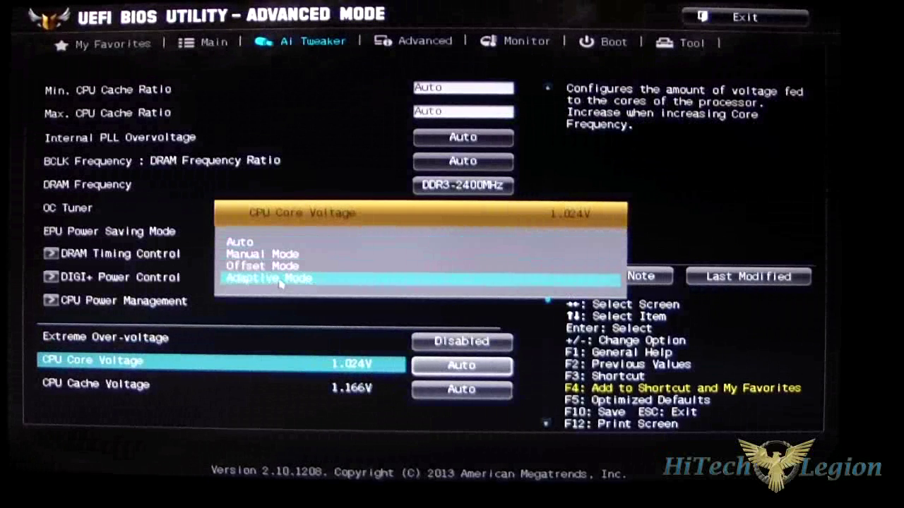
{"action": "left_click", "coordinate": [265, 346]}
- Look through the CPU Cache, System Agent, Analog I/O and Digital I/O voltage settings down to CPU Digital I/O Voltage Offset
{"action": "key", "text": "Down"}
{"action": "key", "text": "Down"}
{"action": "key", "text": "Down"}
{"action": "key", "text": "Down"}
{"action": "key", "text": "Down"}
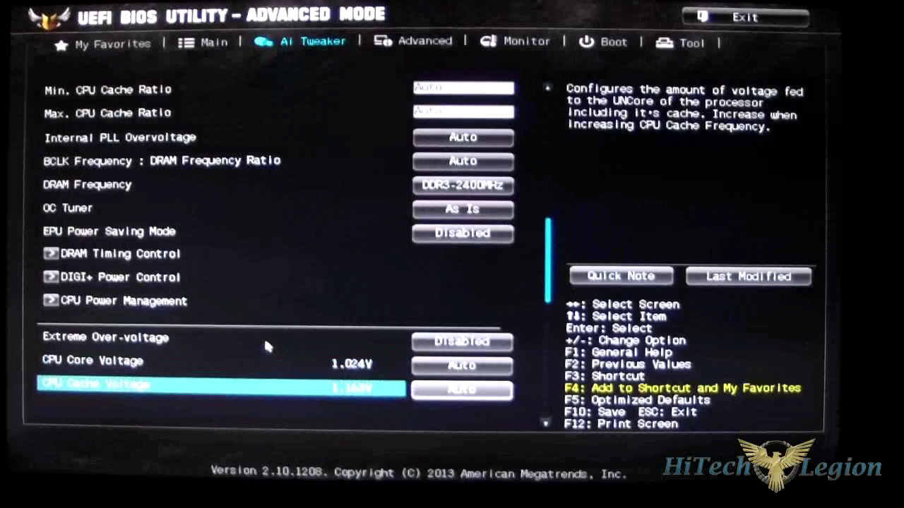
{"action": "key", "text": "Down"}
{"action": "key", "text": "Down"}
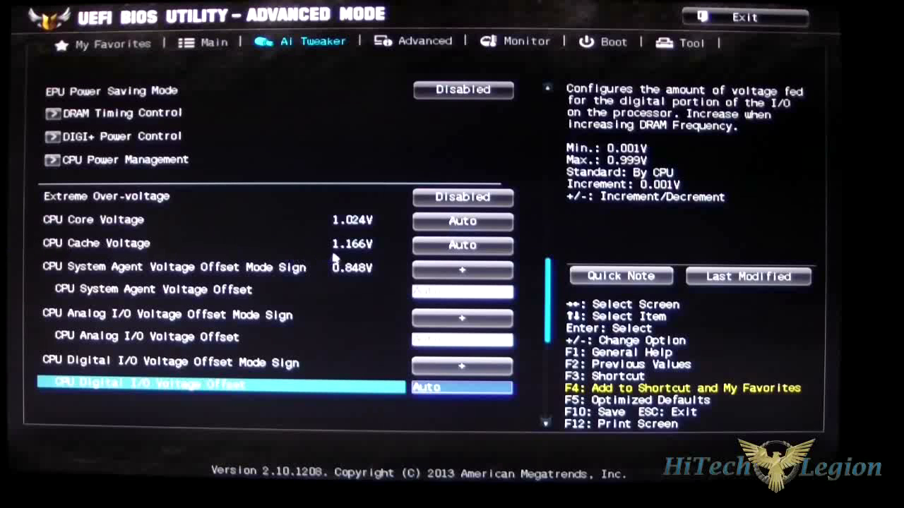
- Switch CPU Core Voltage to Manual Mode to expose its override setting, and set it back to Auto
{"action": "left_click", "coordinate": [456, 221]}
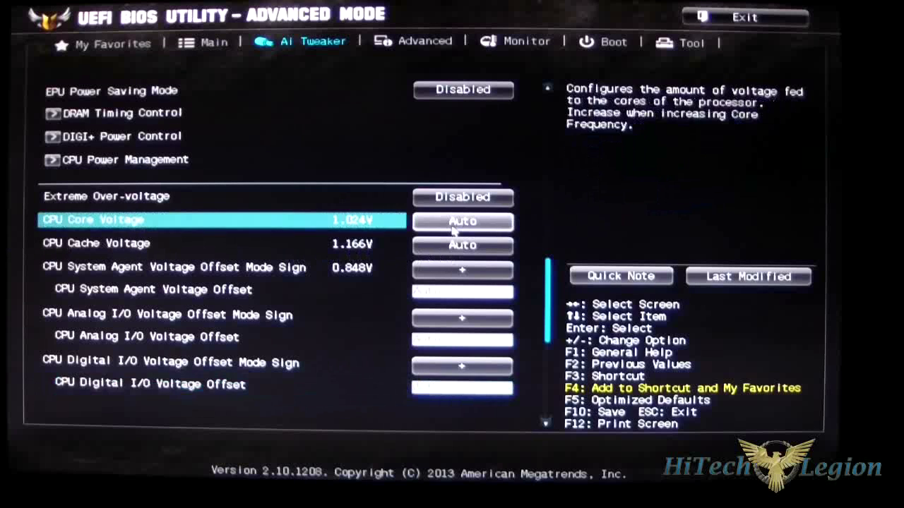
{"action": "left_click", "coordinate": [455, 222]}
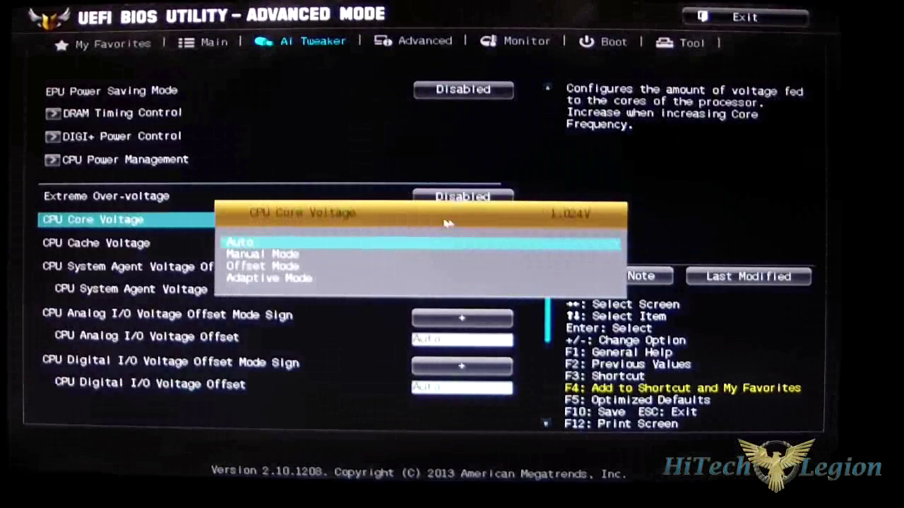
{"action": "left_click", "coordinate": [367, 252]}
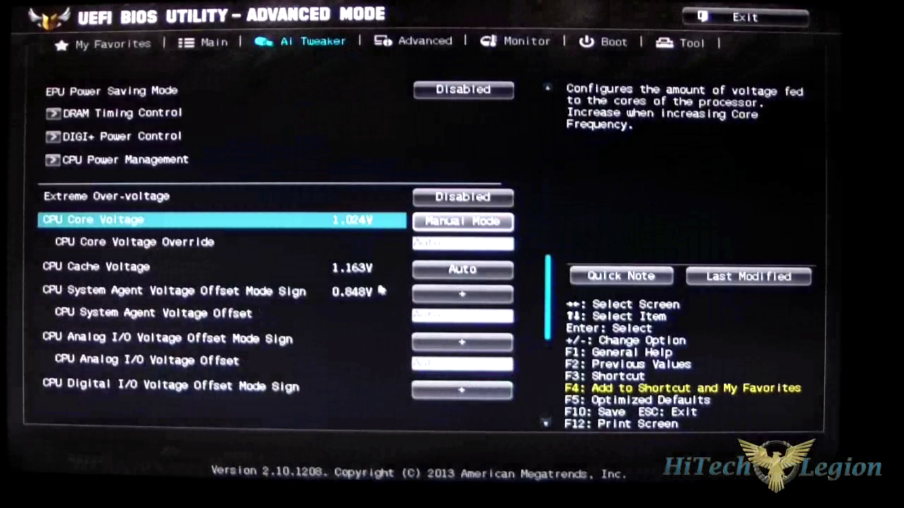
{"action": "left_click", "coordinate": [437, 244]}
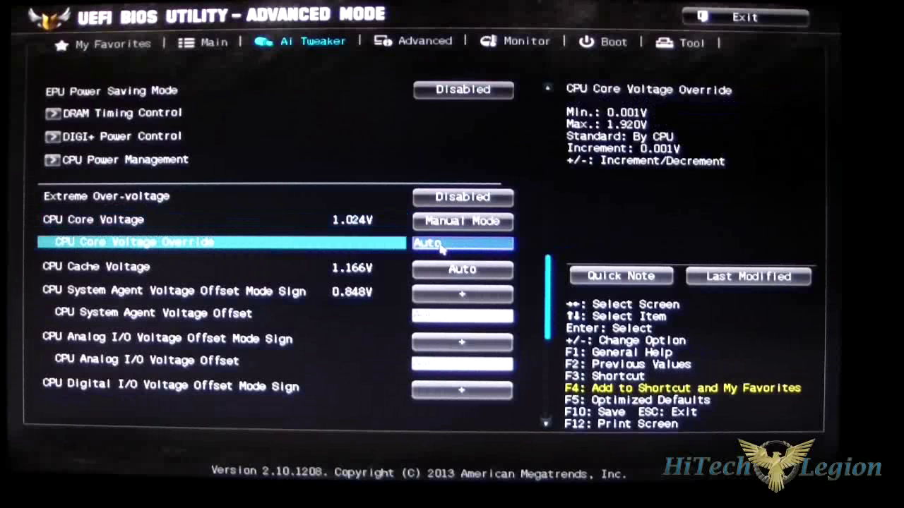
{"action": "left_click", "coordinate": [466, 222]}
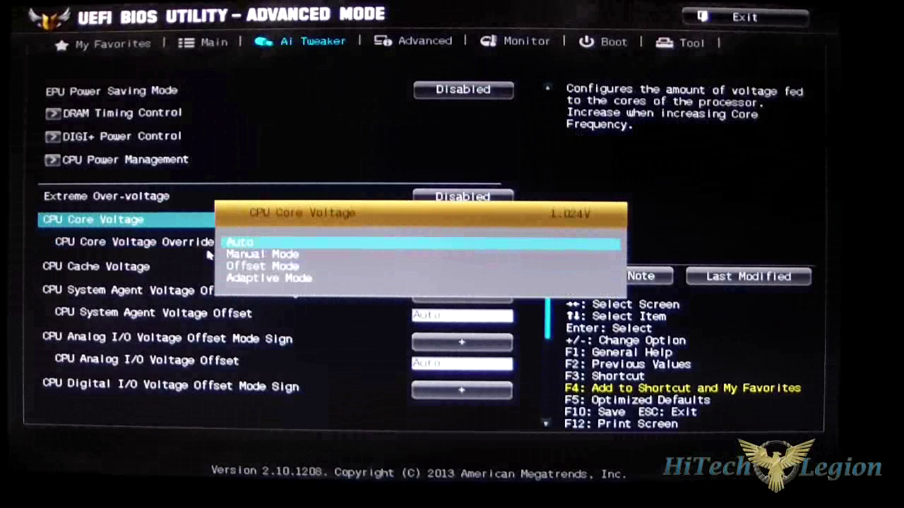
{"action": "left_click", "coordinate": [403, 245]}
- Review the CPU Cache Voltage modes and cancel the list
{"action": "left_click", "coordinate": [406, 250]}
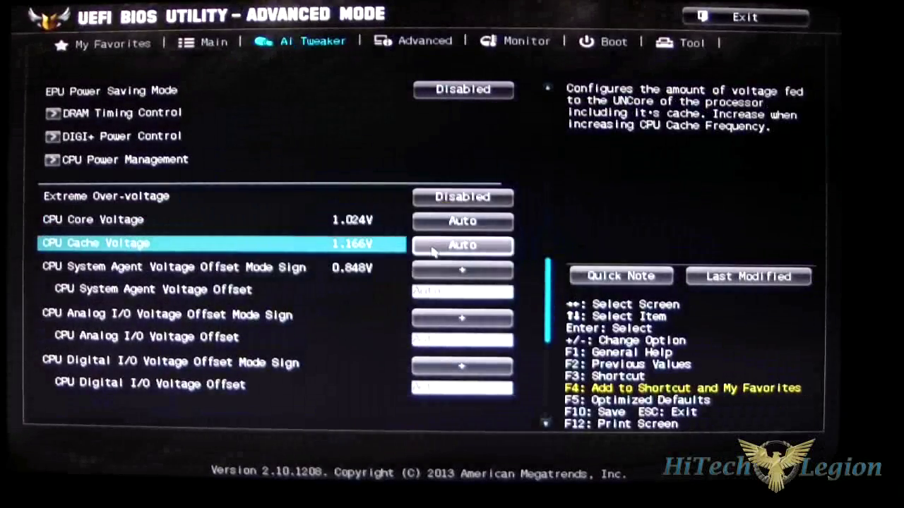
{"action": "left_click", "coordinate": [432, 251]}
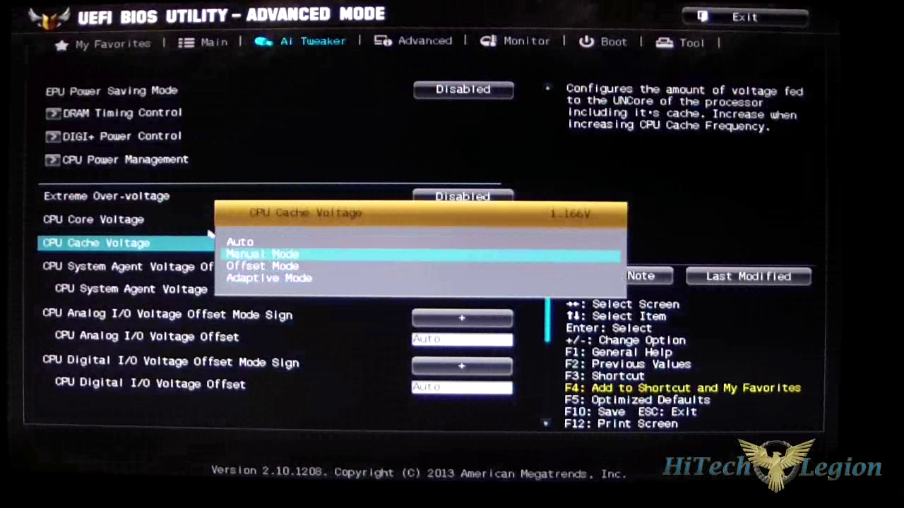
{"action": "key", "text": "Escape"}
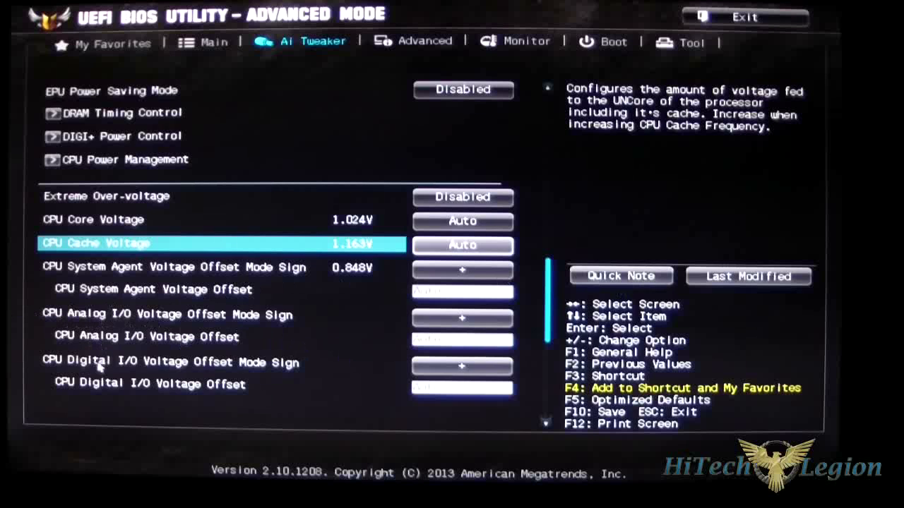
- Examine the voltage settings from CPU System Agent Voltage Offset Mode Sign down to PCH VLX Voltage
{"action": "key", "text": "Down"}
{"action": "key", "text": "Down"}
{"action": "key", "text": "Down"}
{"action": "key", "text": "Down"}
{"action": "key", "text": "Down"}
{"action": "key", "text": "Down"}
{"action": "key", "text": "Down"}
{"action": "key", "text": "Down"}
{"action": "key", "text": "Down"}
{"action": "key", "text": "Down"}
{"action": "key", "text": "Down"}
{"action": "key", "text": "Down"}
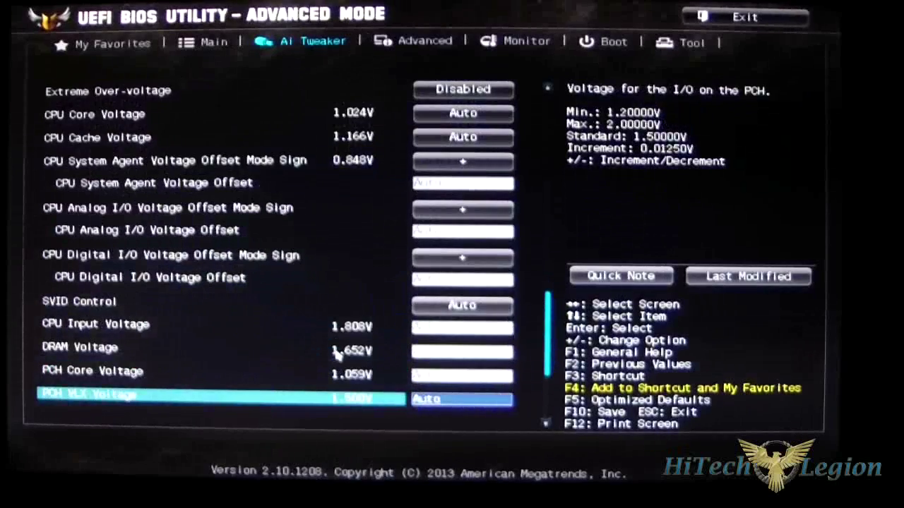
- Examine the VTTDDR, DRAM reference and Clock Crossing voltage settings down to CPU Spread Spectrum
{"action": "key", "text": "Down"}
{"action": "key", "text": "Down"}
{"action": "key", "text": "Down"}
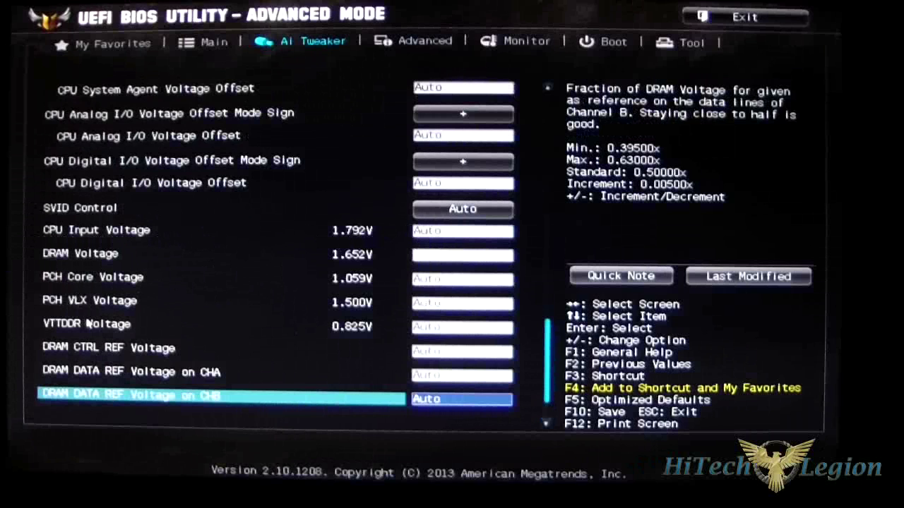
{"action": "key", "text": "Down"}
{"action": "key", "text": "Down"}
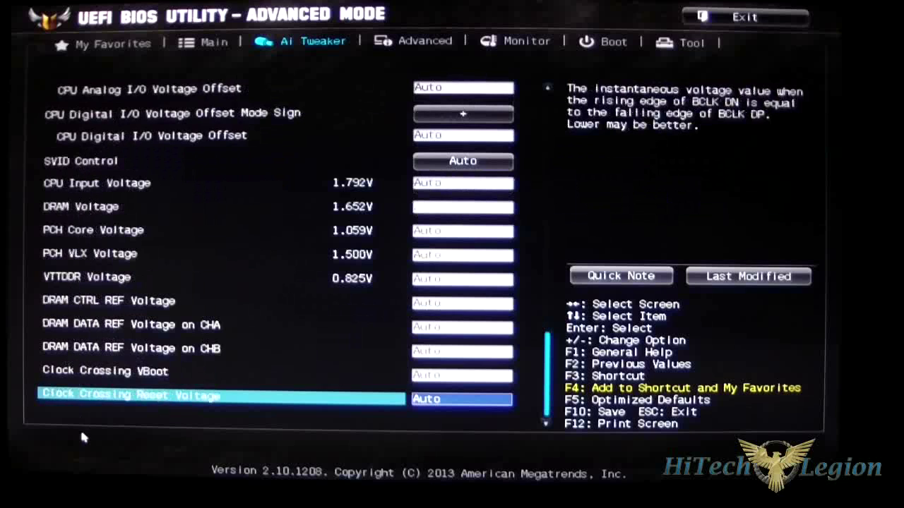
{"action": "key", "text": "Down"}
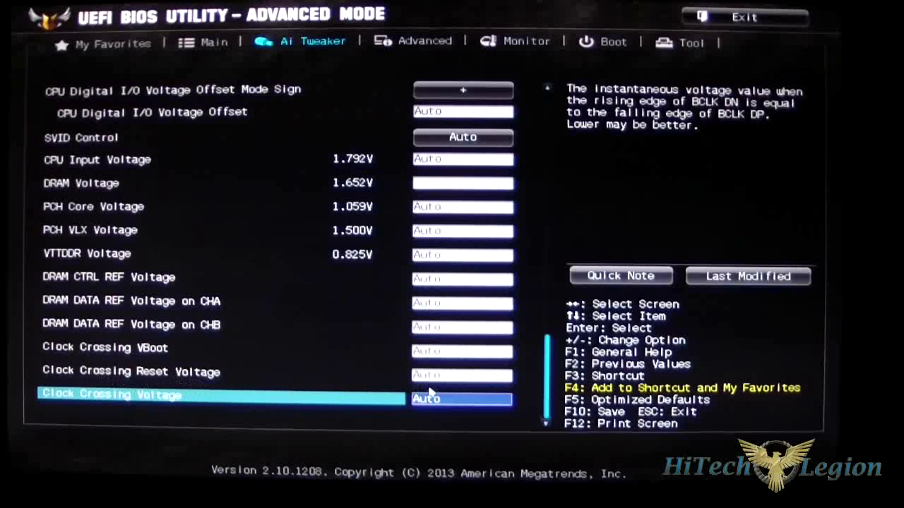
{"action": "key", "text": "Down"}
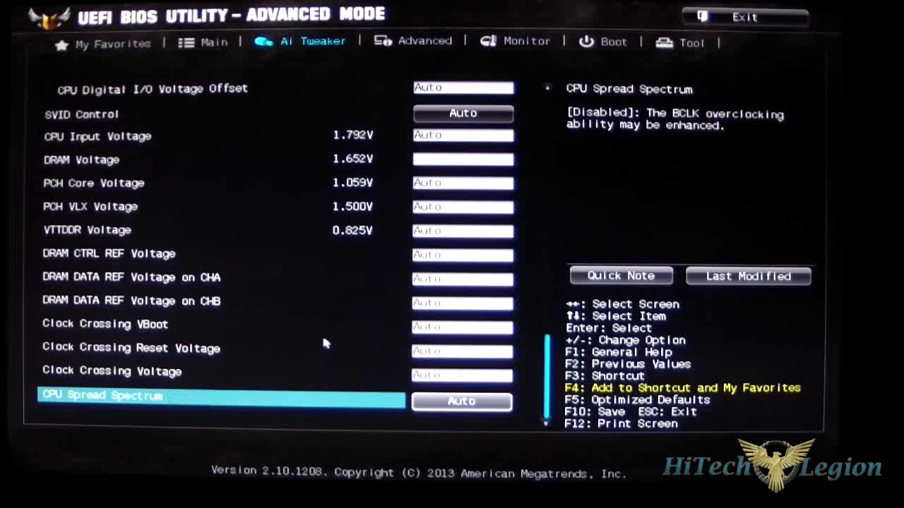
- Go back up through the Clock Crossing and DRAM reference settings to examine DRAM Voltage
{"action": "key", "text": "Up"}
{"action": "key", "text": "Up"}
{"action": "key", "text": "Up"}
{"action": "key", "text": "Up"}
{"action": "key", "text": "Down"}
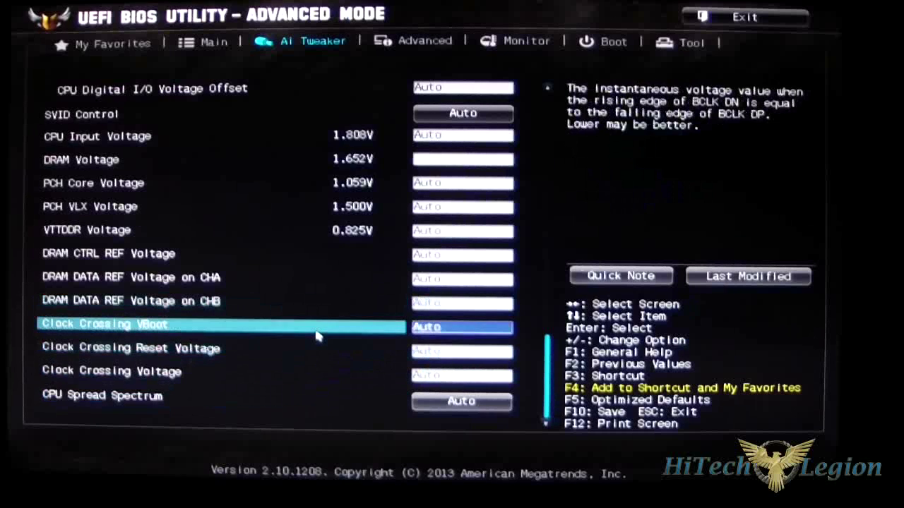
{"action": "key", "text": "Up"}
{"action": "key", "text": "Up"}
{"action": "key", "text": "Up"}
{"action": "key", "text": "Up"}
{"action": "key", "text": "Up"}
{"action": "key", "text": "Up"}
{"action": "key", "text": "Up"}
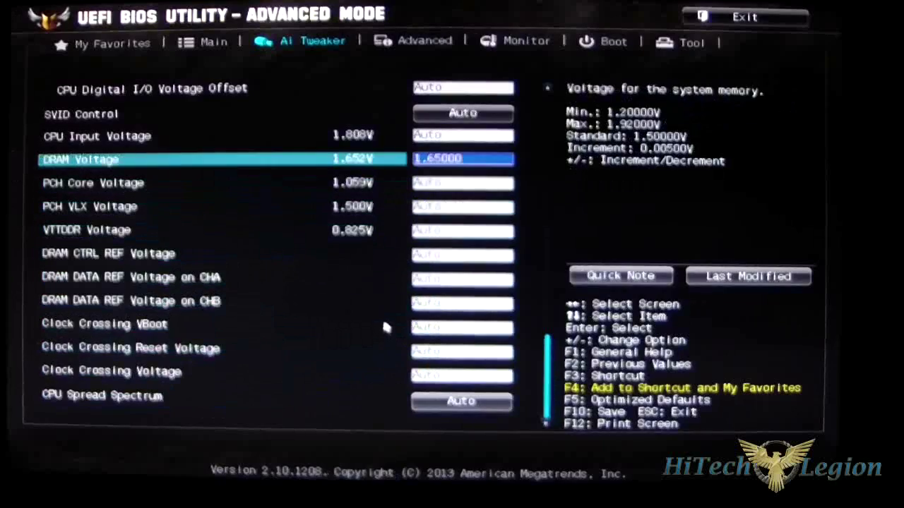
- Open the Advanced settings, leave SATA Configuration, and review the CPU Configuration page before returning to the list
{"action": "left_click", "coordinate": [404, 42]}
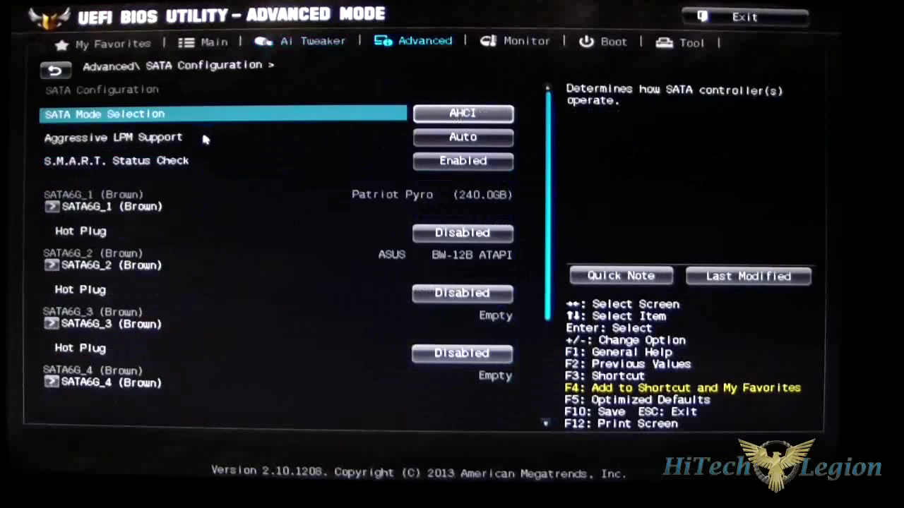
{"action": "left_click", "coordinate": [55, 71]}
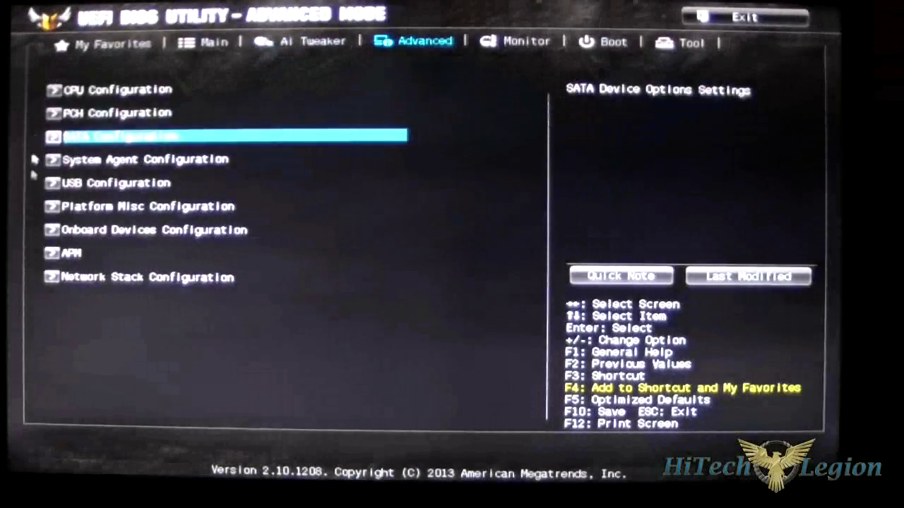
{"action": "left_click", "coordinate": [71, 89]}
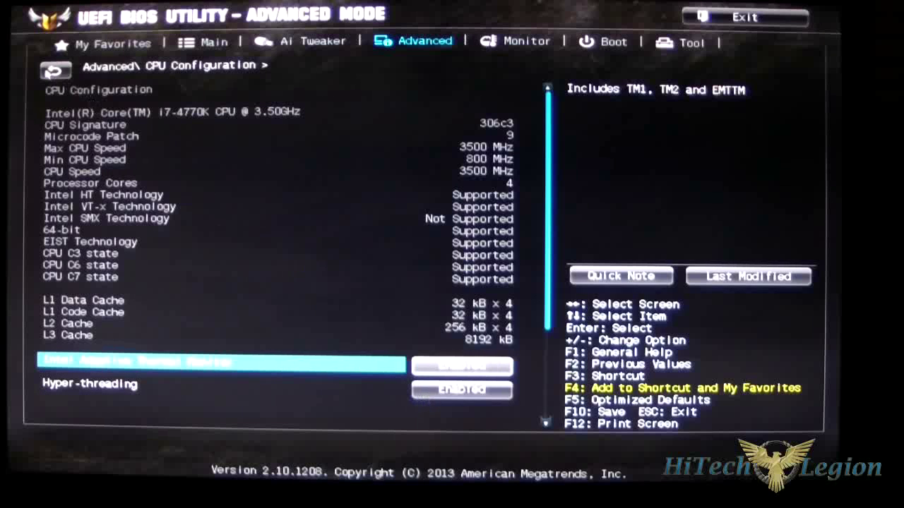
{"action": "left_click", "coordinate": [55, 69]}
- Open PCI Express Configuration under PCH Configuration, check the PCIe Speed options and leave the page unchanged
{"action": "left_click", "coordinate": [72, 116]}
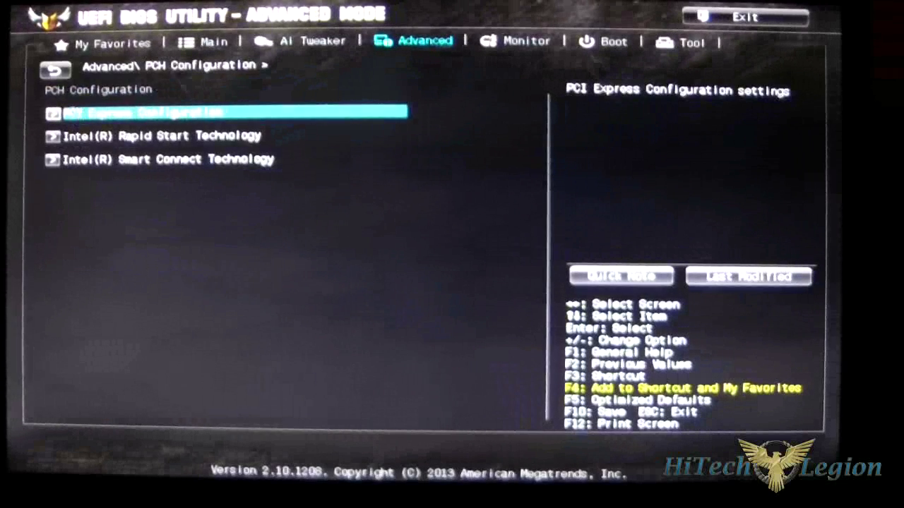
{"action": "left_click", "coordinate": [84, 117]}
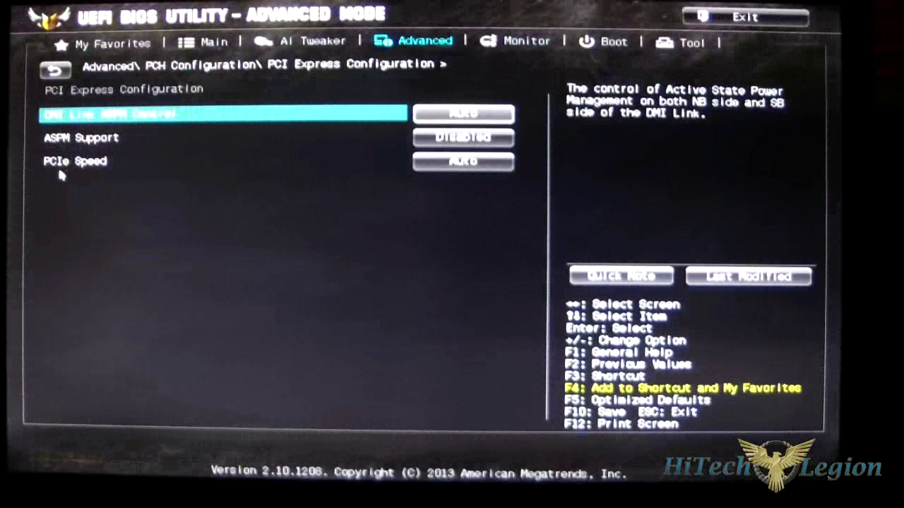
{"action": "left_click", "coordinate": [501, 164]}
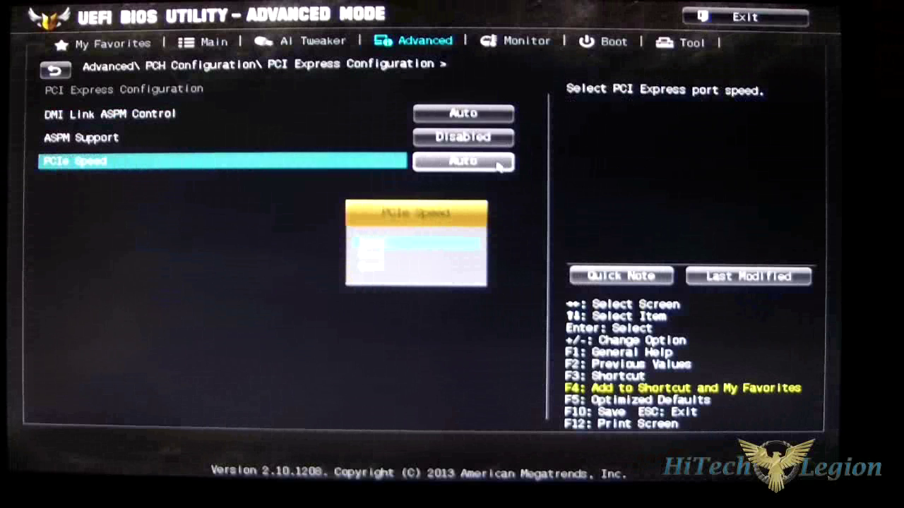
{"action": "left_click", "coordinate": [500, 165]}
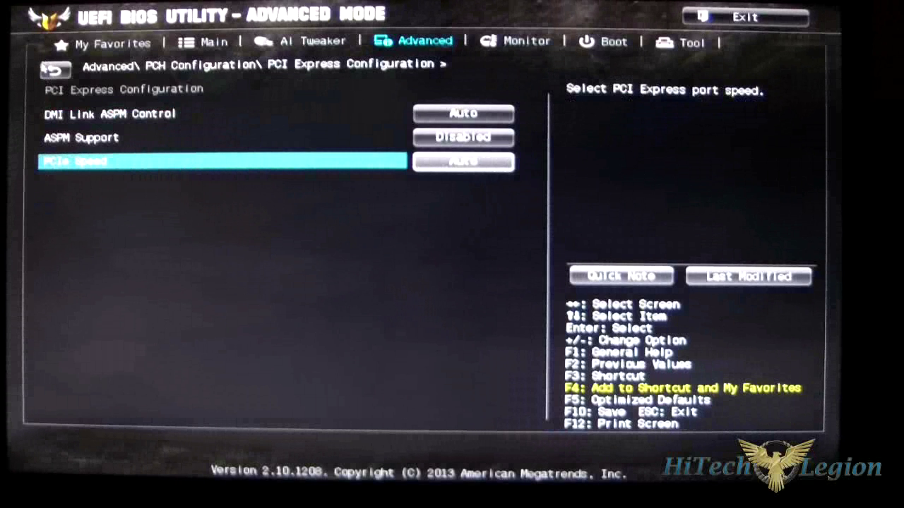
{"action": "left_click", "coordinate": [51, 68]}
- View the Intel Rapid Start Technology and Intel Smart Connect Technology pages, and return to the Advanced list
{"action": "left_click", "coordinate": [86, 137]}
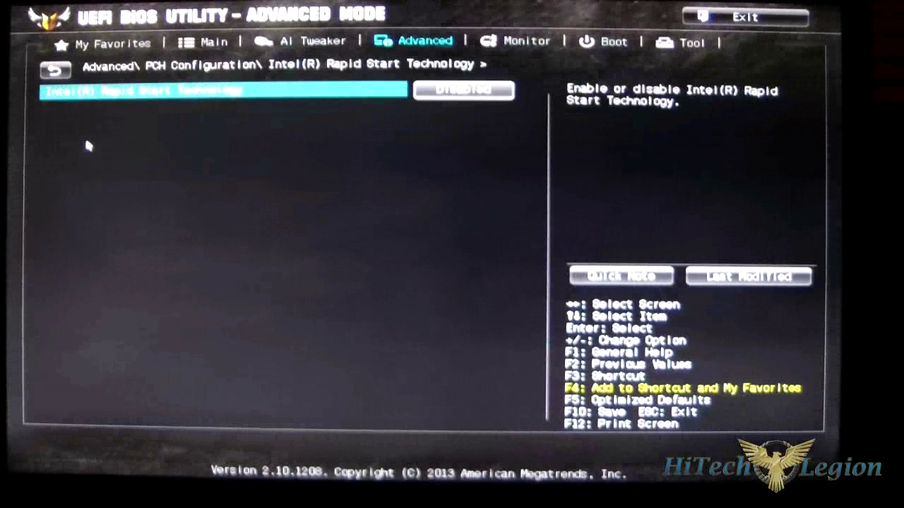
{"action": "left_click", "coordinate": [51, 68]}
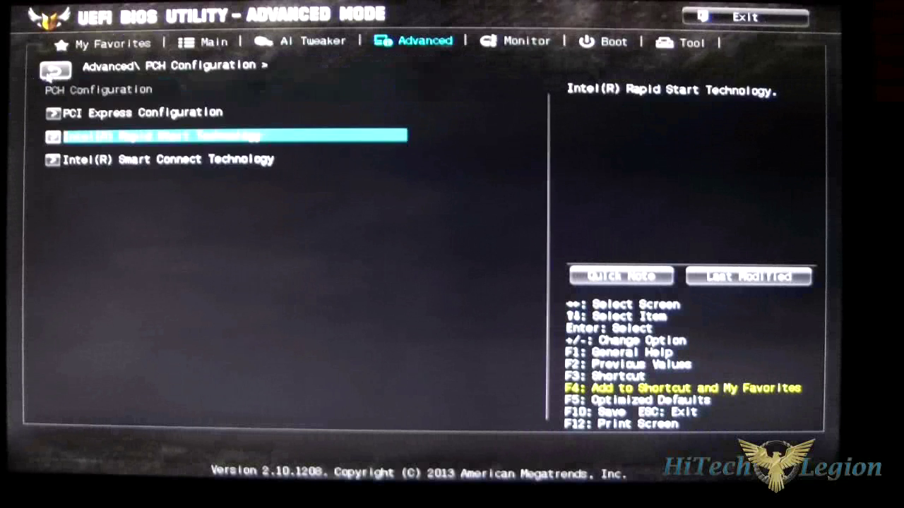
{"action": "left_click", "coordinate": [78, 160]}
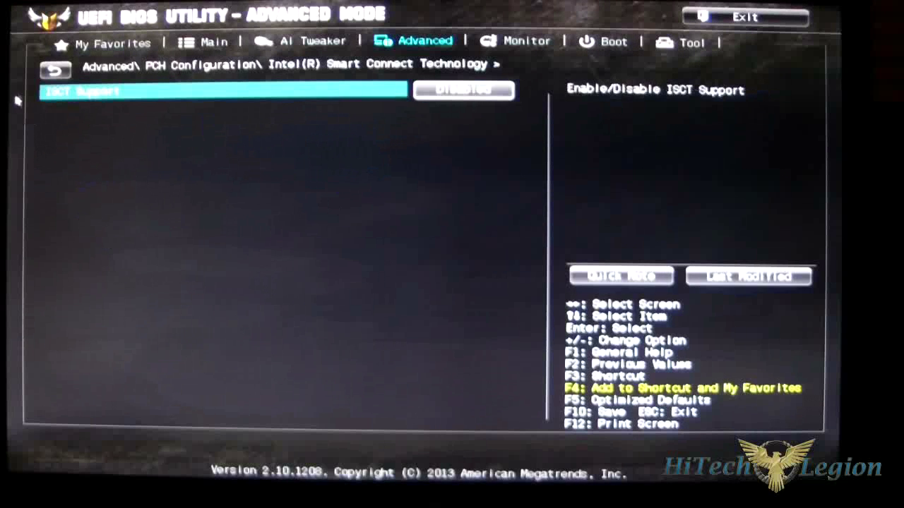
{"action": "left_click", "coordinate": [51, 68]}
{"action": "left_click", "coordinate": [51, 69]}
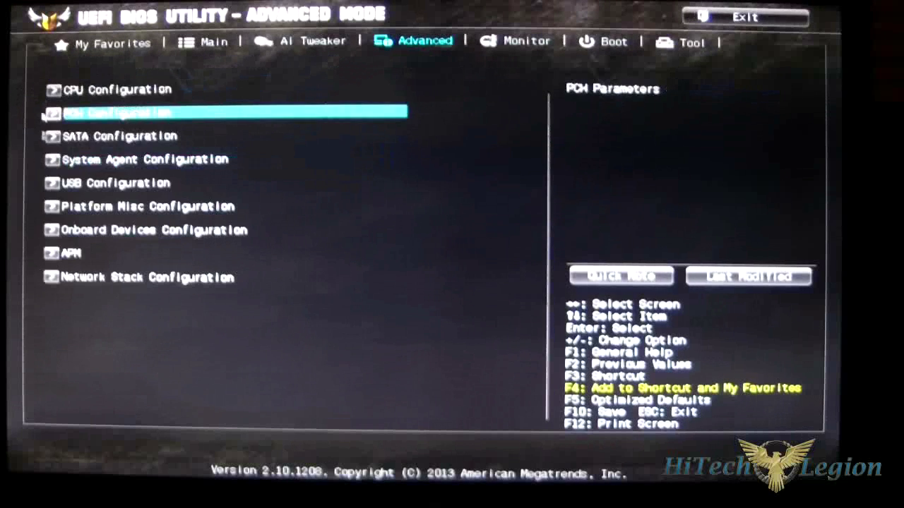
- Open SATA Configuration and examine the SATA mode, Aggressive LPM Support and S.M.A.R.T. settings
{"action": "left_click", "coordinate": [95, 141]}
{"action": "left_click", "coordinate": [94, 141]}
{"action": "left_click", "coordinate": [94, 139]}
{"action": "left_click", "coordinate": [229, 219]}
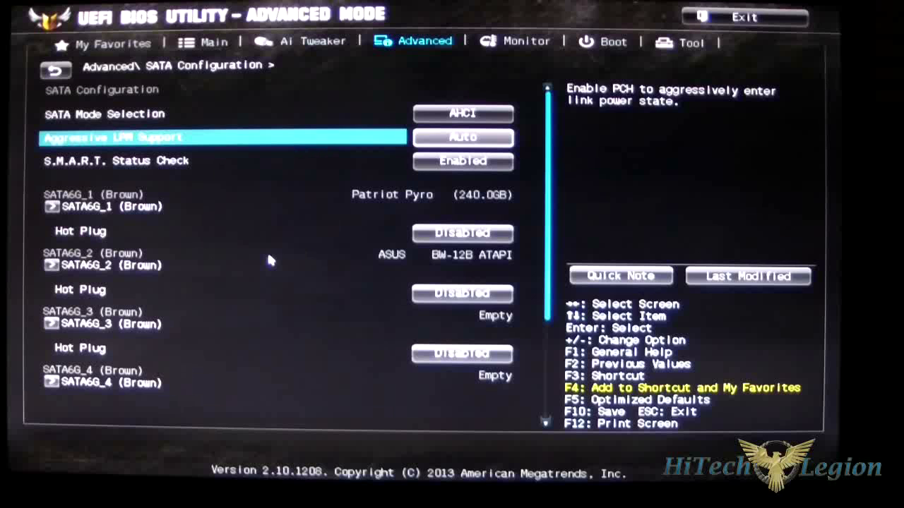
- Open the rename prompts for the SATA6G_1 and SATA6G_2 ports and dismiss them without entering a name
{"action": "left_click", "coordinate": [51, 207]}
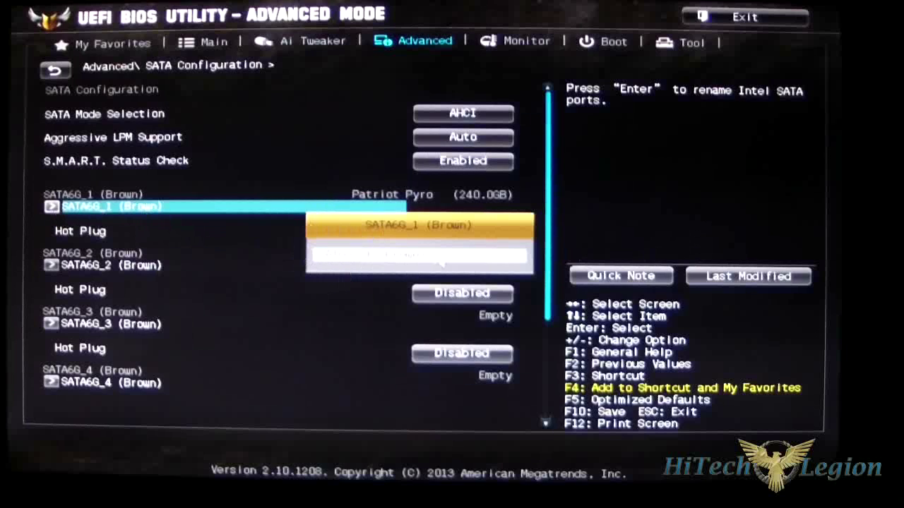
{"action": "left_click", "coordinate": [299, 252]}
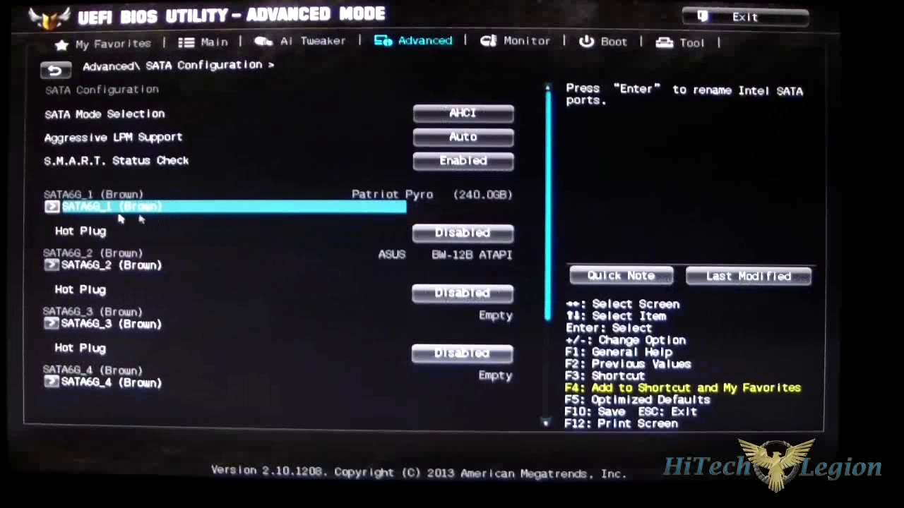
{"action": "left_click", "coordinate": [91, 210]}
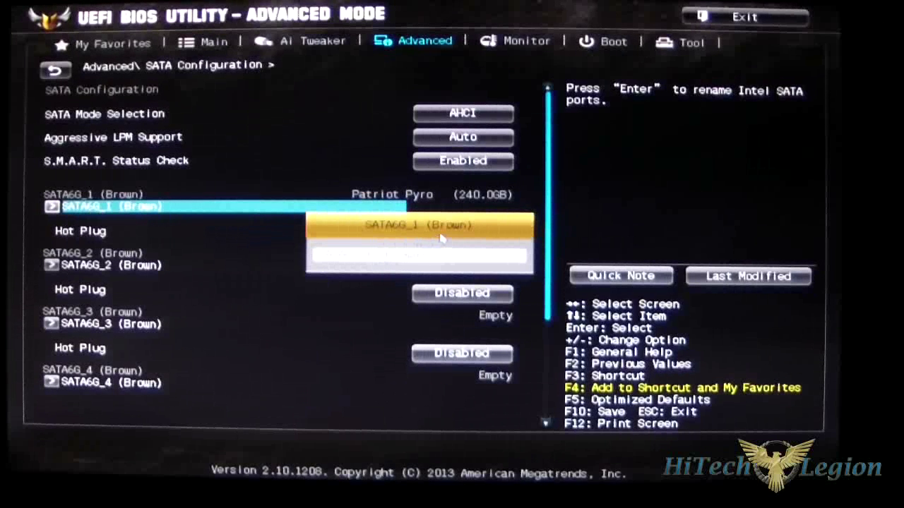
{"action": "left_click", "coordinate": [199, 249]}
{"action": "left_click", "coordinate": [63, 266]}
{"action": "left_click", "coordinate": [264, 190]}
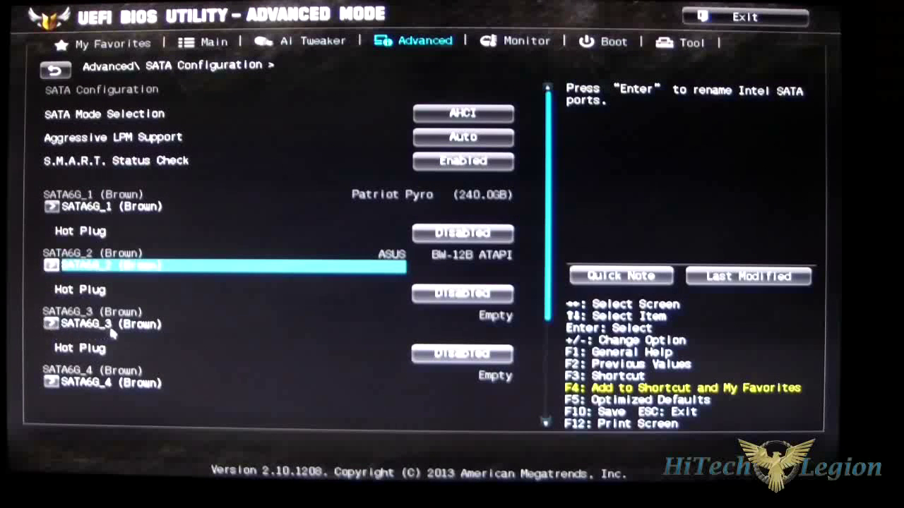
- Review the SATA port entries and Hot Plug settings through SATA6G_6, and return to the Advanced list
{"action": "key", "text": "Down"}
{"action": "key", "text": "Down"}
{"action": "key", "text": "Down"}
{"action": "key", "text": "Down"}
{"action": "key", "text": "Down"}
{"action": "key", "text": "Down"}
{"action": "key", "text": "Down"}
{"action": "key", "text": "Down"}
{"action": "key", "text": "Down"}
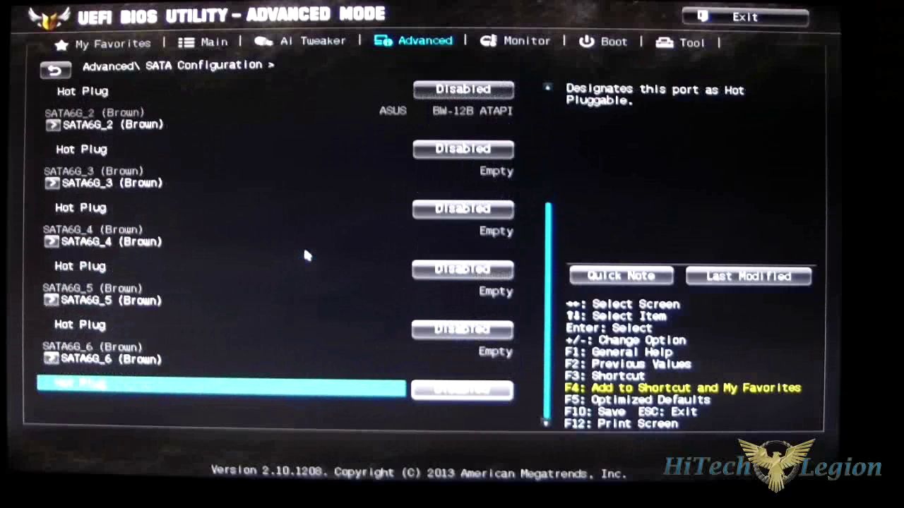
{"action": "key", "text": "Up"}
{"action": "key", "text": "Up"}
{"action": "key", "text": "Up"}
{"action": "key", "text": "Up"}
{"action": "key", "text": "Up"}
{"action": "key", "text": "Up"}
{"action": "key", "text": "Up"}
{"action": "key", "text": "Up"}
{"action": "key", "text": "Up"}
{"action": "key", "text": "Up"}
{"action": "key", "text": "Up"}
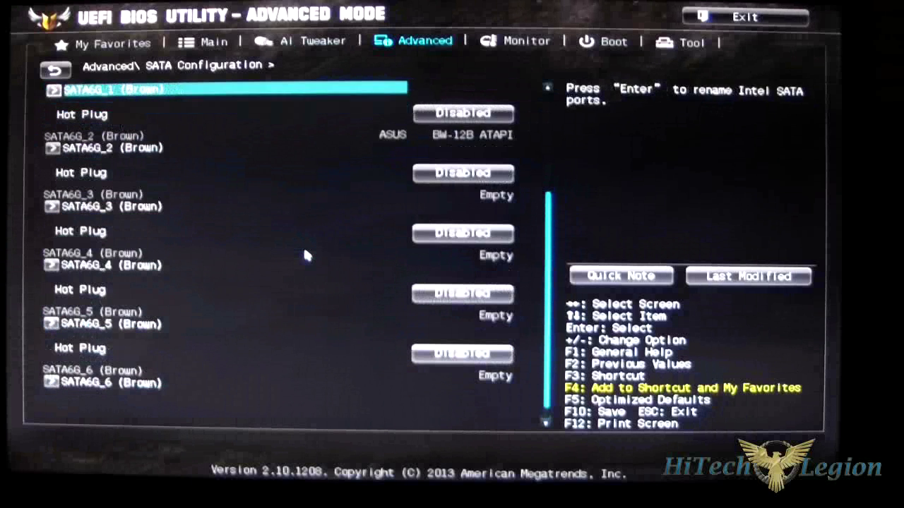
{"action": "key", "text": "Up"}
{"action": "key", "text": "Up"}
{"action": "key", "text": "Up"}
{"action": "key", "text": "Up"}
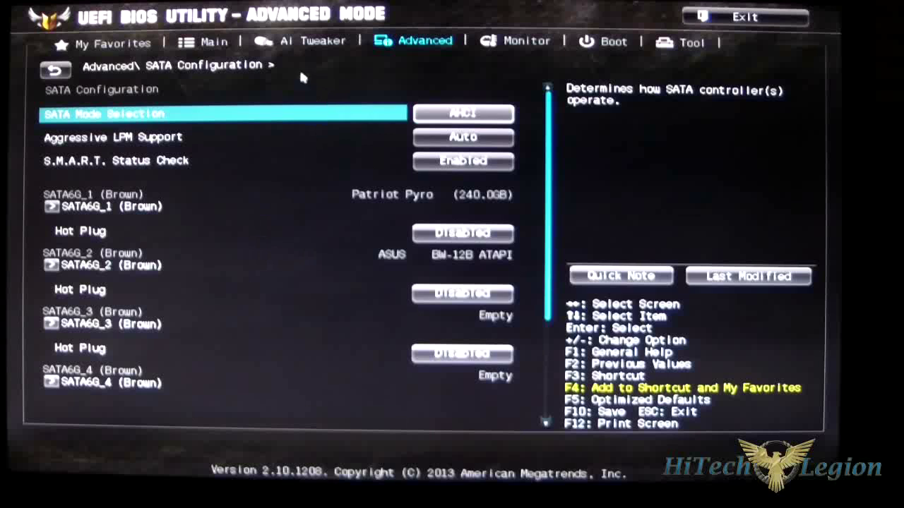
{"action": "left_click", "coordinate": [47, 74]}
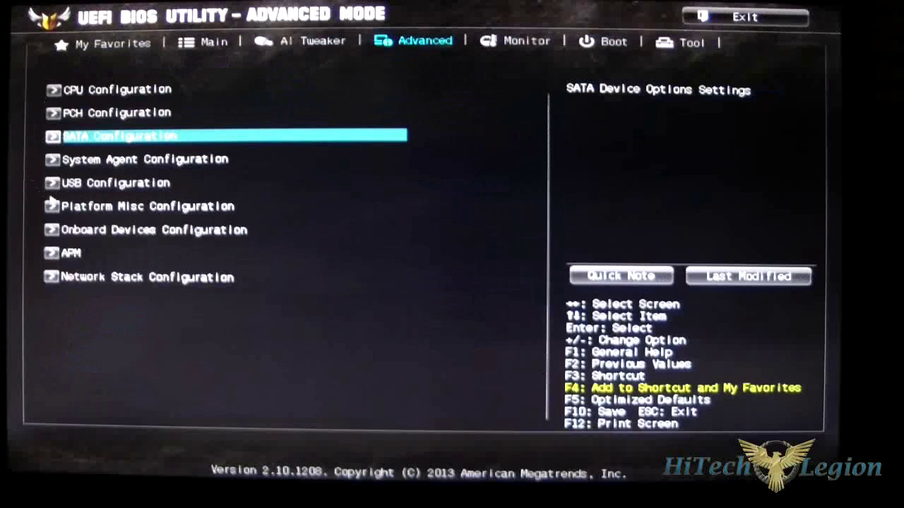
- Open System Agent Configuration, view the Primary Display and iGPU Multi-Monitor settings under Graphics Configuration, and leave that page
{"action": "left_click", "coordinate": [106, 160]}
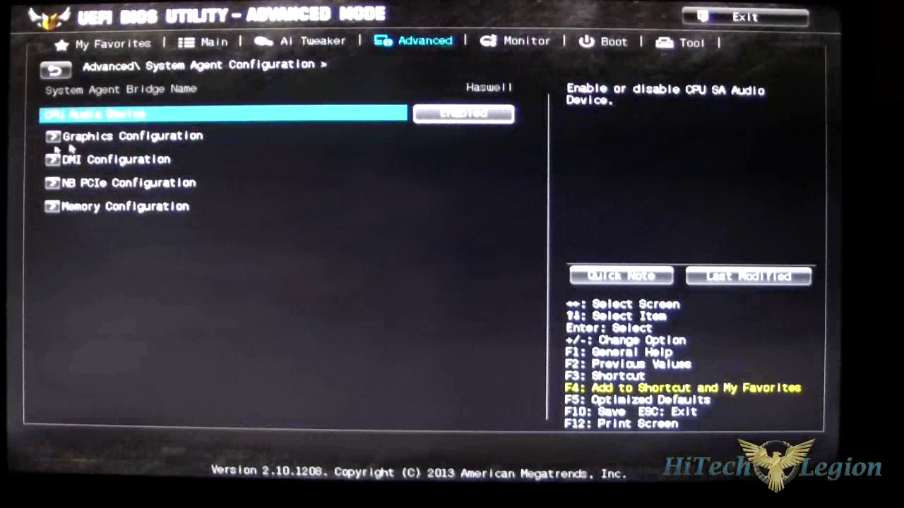
{"action": "key", "text": "Down"}
{"action": "left_click", "coordinate": [91, 139]}
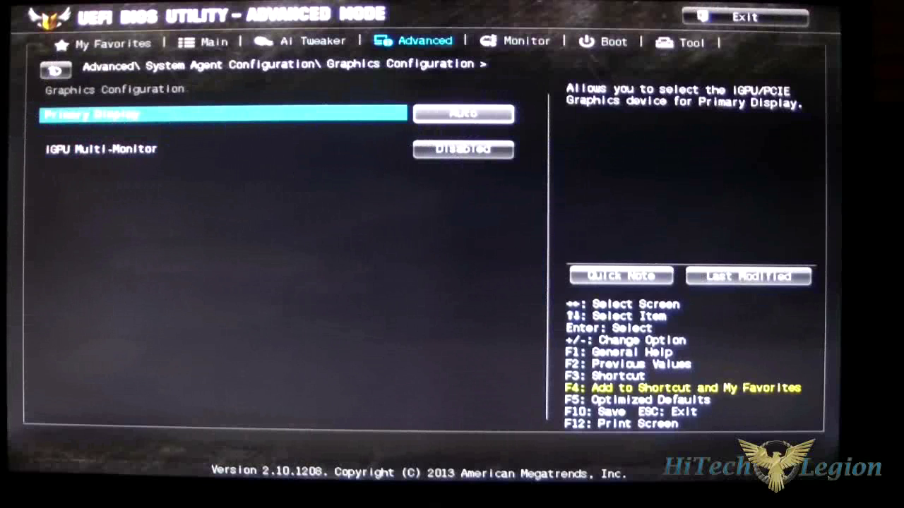
{"action": "left_click", "coordinate": [55, 69]}
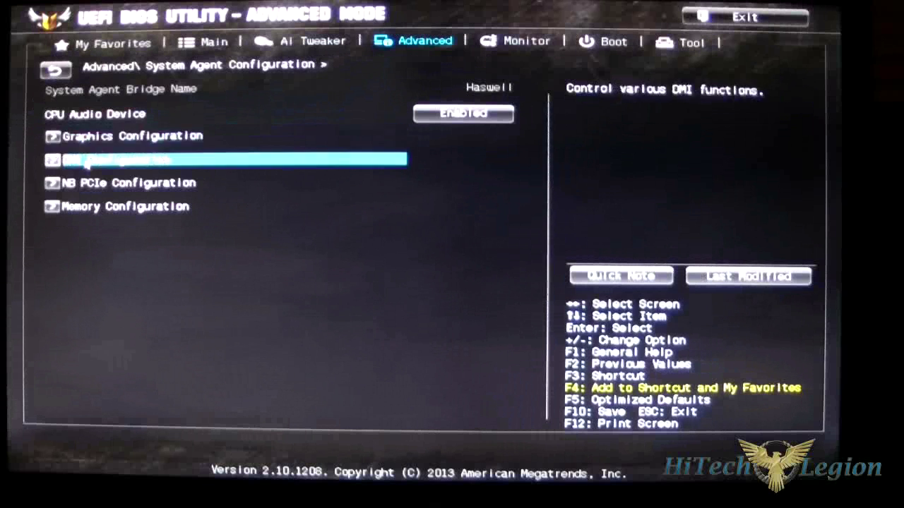
- Open DMI Configuration, check the DMI Gen 2 options without changing them, and go back to System Agent Configuration
{"action": "left_click", "coordinate": [85, 161]}
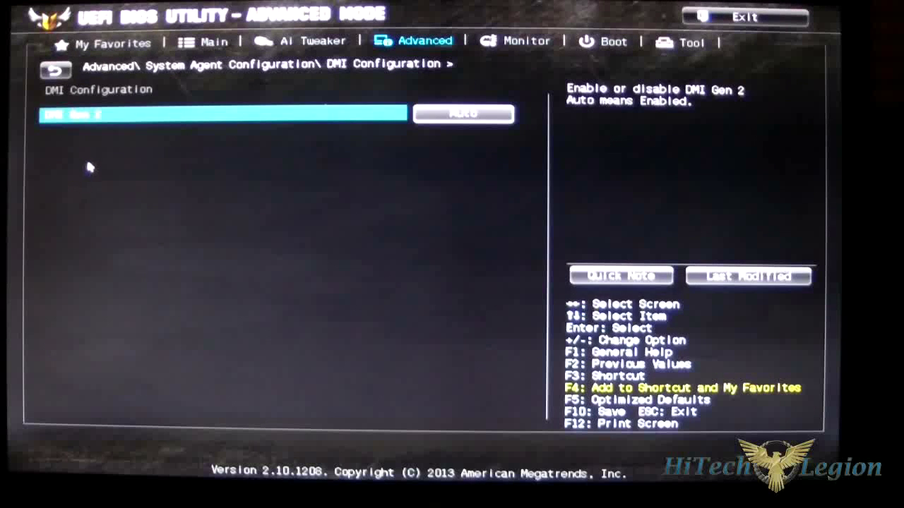
{"action": "left_click", "coordinate": [488, 117]}
{"action": "left_click", "coordinate": [438, 285]}
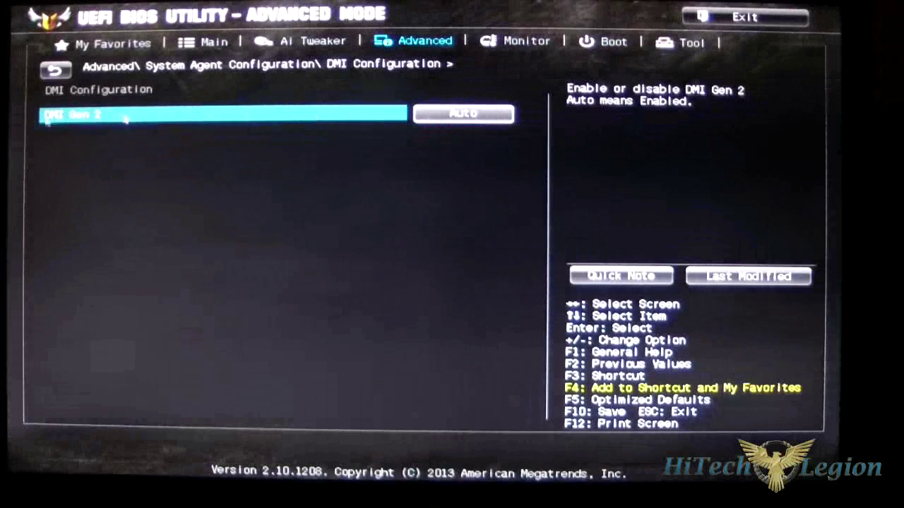
{"action": "left_click", "coordinate": [50, 72]}
- Open NB PCIe Configuration, check the PCIEX16_1 Link Speed options without changing them, and leave the page
{"action": "left_click", "coordinate": [90, 194]}
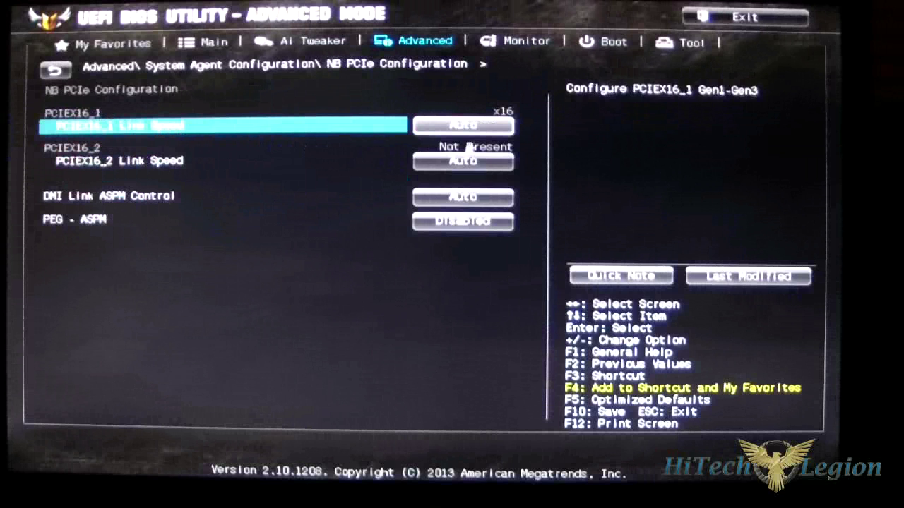
{"action": "left_click", "coordinate": [476, 128]}
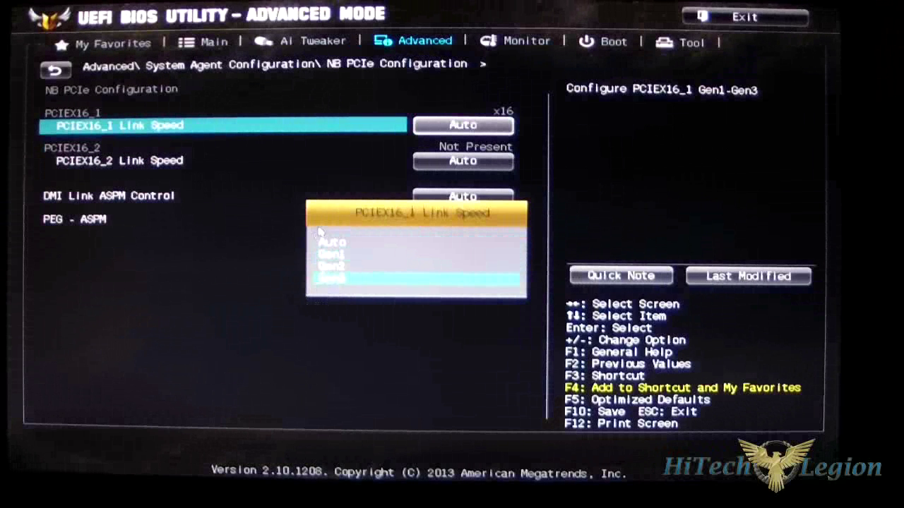
{"action": "left_click", "coordinate": [203, 219]}
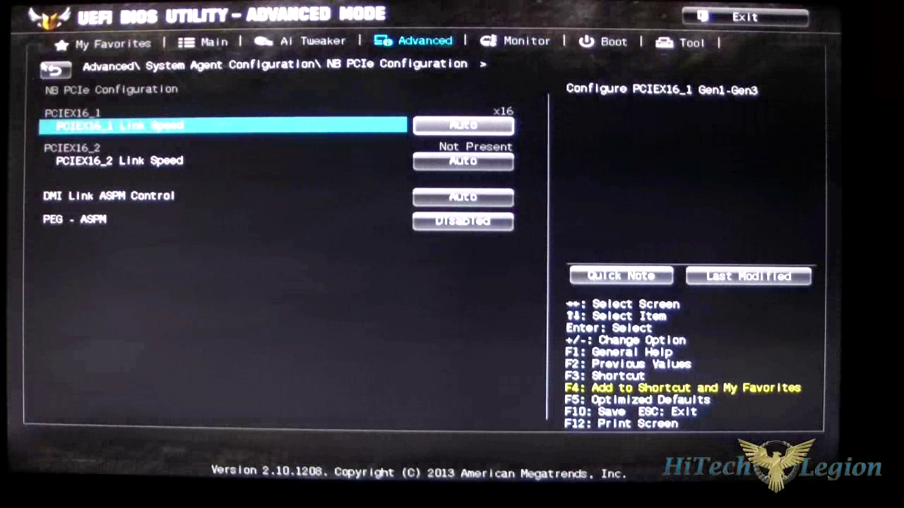
{"action": "left_click", "coordinate": [51, 71]}
- View the Memory Remap setting under Memory Configuration and return to the Advanced list
{"action": "left_click", "coordinate": [90, 206]}
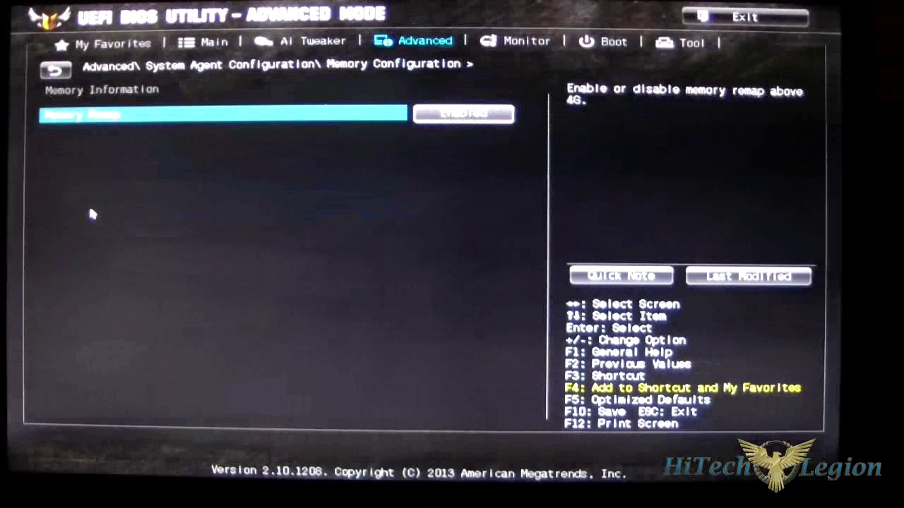
{"action": "left_click", "coordinate": [55, 71]}
{"action": "left_click", "coordinate": [52, 72]}
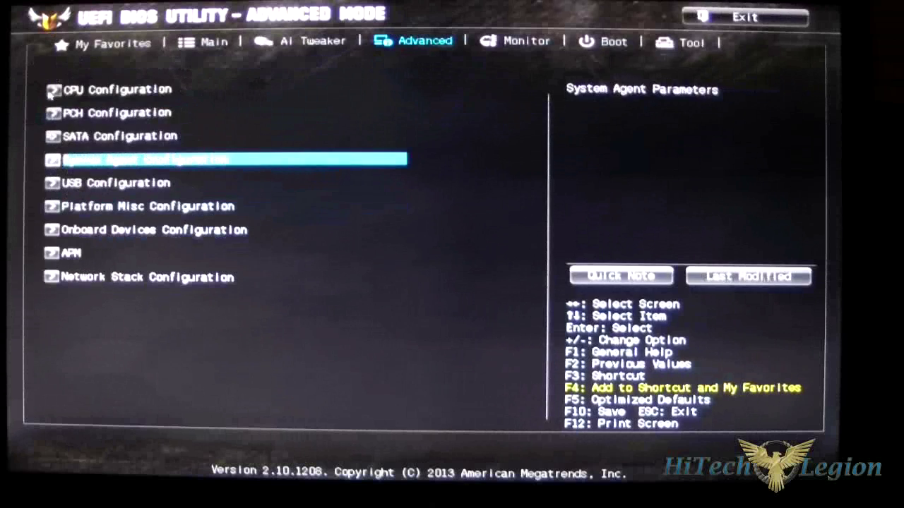
- Open USB Configuration, review the individual ports under USB Single Port Control, and return to the Advanced list
{"action": "left_click", "coordinate": [57, 183]}
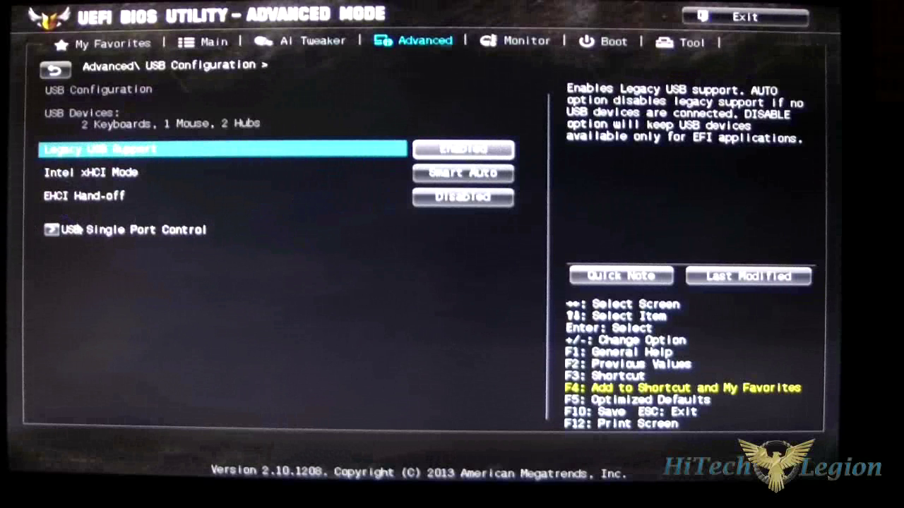
{"action": "left_click", "coordinate": [76, 229]}
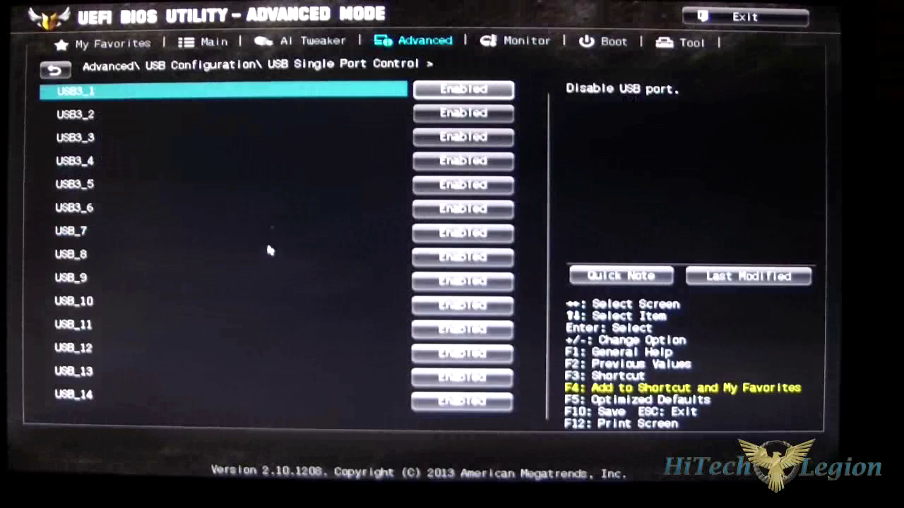
{"action": "key", "text": "Down"}
{"action": "key", "text": "Down"}
{"action": "key", "text": "Down"}
{"action": "key", "text": "Down"}
{"action": "key", "text": "Down"}
{"action": "key", "text": "Down"}
{"action": "key", "text": "Down"}
{"action": "key", "text": "Down"}
{"action": "key", "text": "Down"}
{"action": "key", "text": "Down"}
{"action": "key", "text": "Down"}
{"action": "key", "text": "Down"}
{"action": "key", "text": "Down"}
{"action": "key", "text": "Up"}
{"action": "key", "text": "Up"}
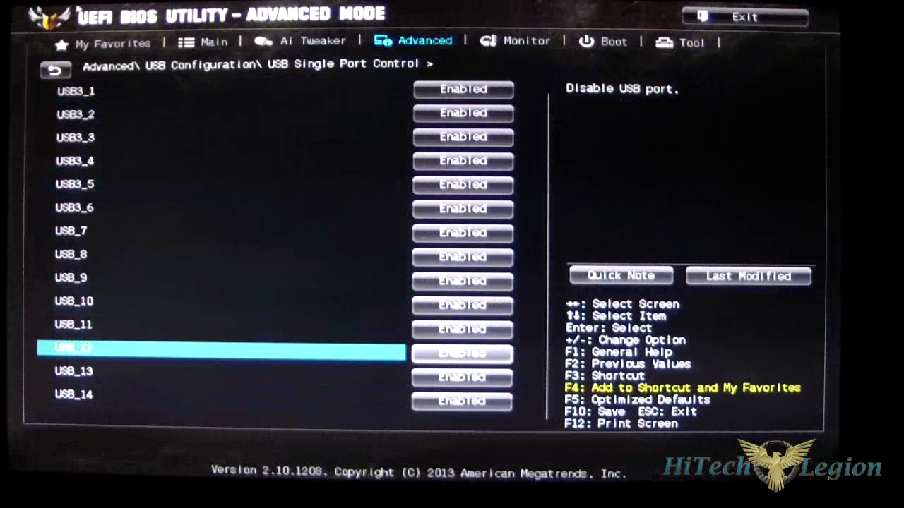
{"action": "left_click", "coordinate": [58, 72]}
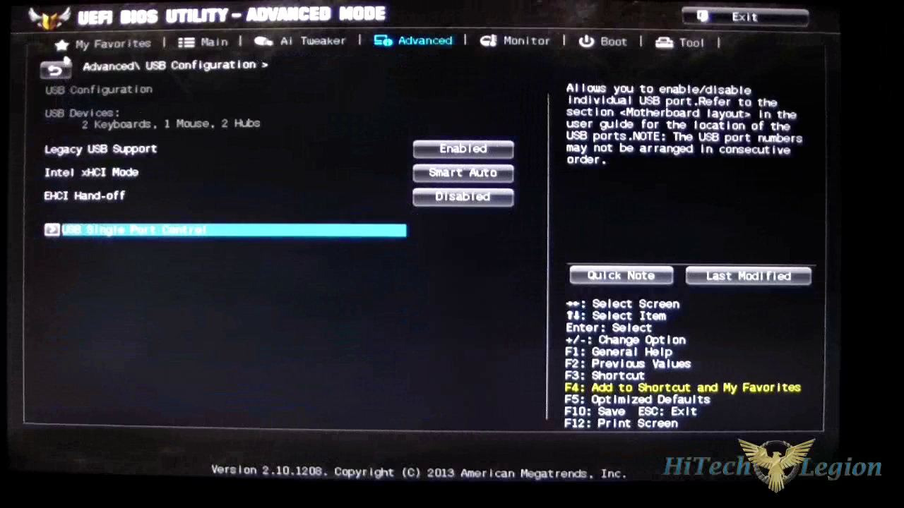
{"action": "left_click", "coordinate": [58, 72]}
- Open Platform Misc Configuration, check the PCI Express Native Power Management options without changing them, and return to the Advanced list
{"action": "left_click", "coordinate": [99, 208]}
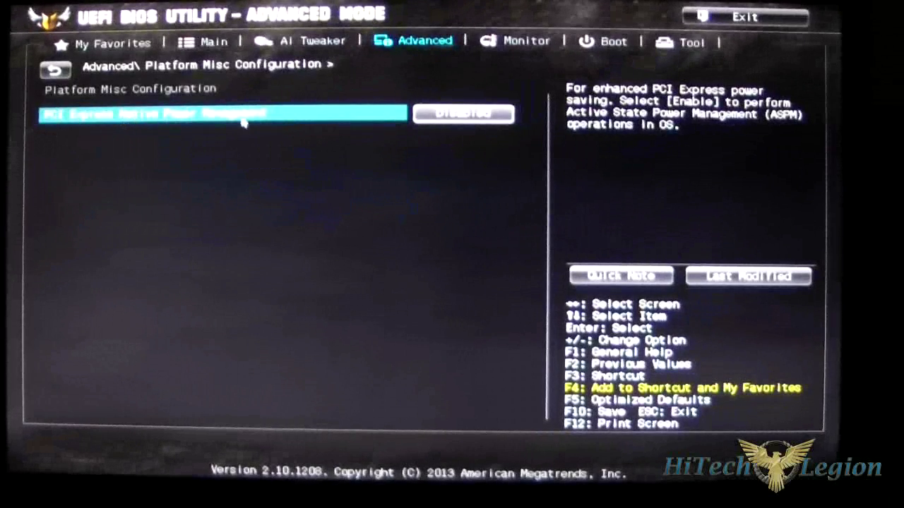
{"action": "left_click", "coordinate": [471, 114]}
{"action": "key", "text": "Escape"}
{"action": "left_click", "coordinate": [47, 73]}
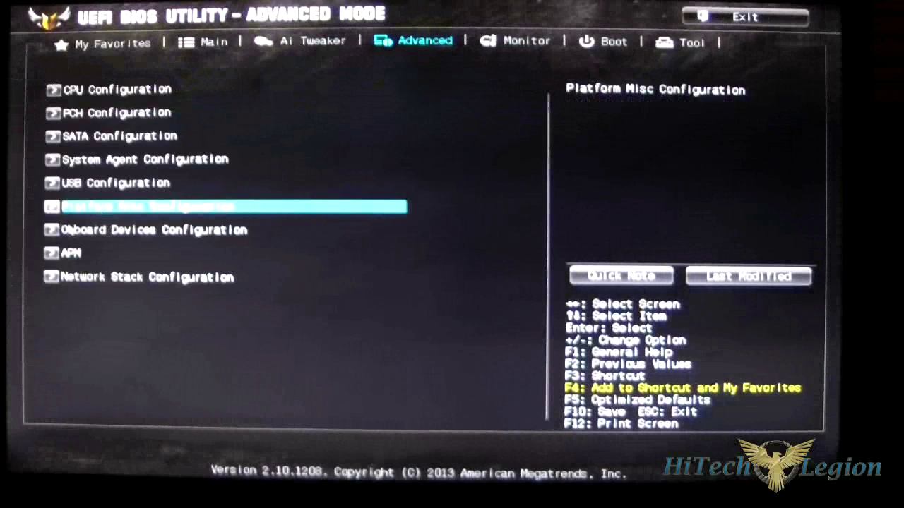
- Open Onboard Devices Configuration and review its audio and storage controller settings down to the PCI Express X16_3 slot bandwidth
{"action": "left_click", "coordinate": [67, 230]}
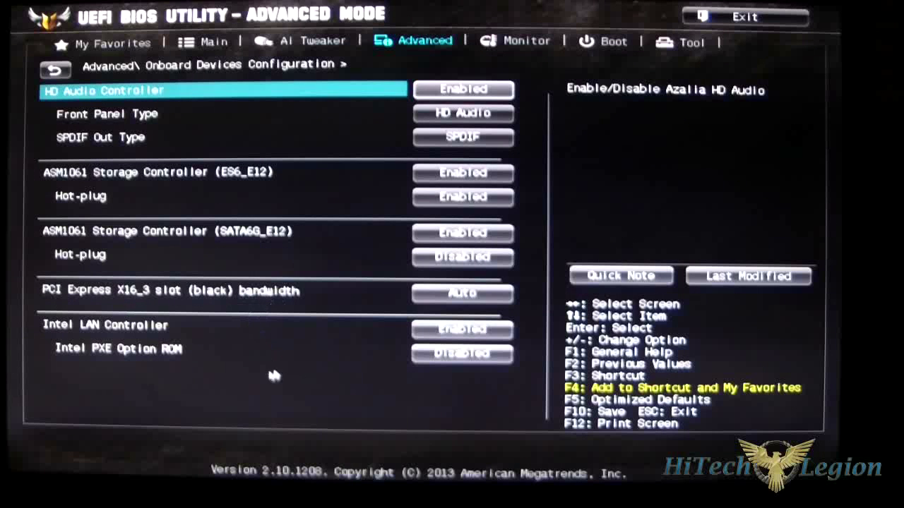
{"action": "key", "text": "Down"}
{"action": "key", "text": "Down"}
{"action": "key", "text": "Down"}
{"action": "key", "text": "Down"}
{"action": "key", "text": "Down"}
{"action": "key", "text": "Down"}
{"action": "key", "text": "Down"}
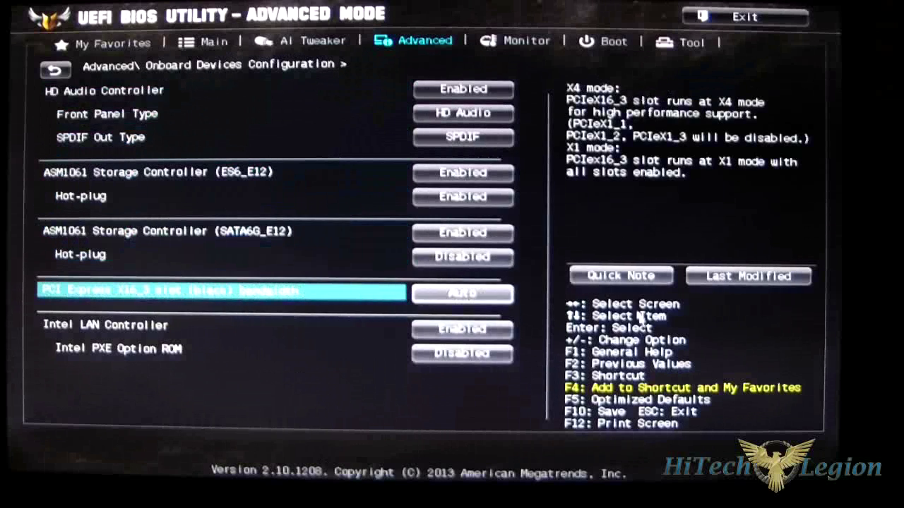
- Check the PCI Express X16_3 slot bandwidth options, keep Auto, and leave Onboard Devices Configuration
{"action": "key", "text": "Return"}
{"action": "key", "text": "Down"}
{"action": "key", "text": "Down"}
{"action": "key", "text": "Up"}
{"action": "key", "text": "Up"}
{"action": "key", "text": "Return"}
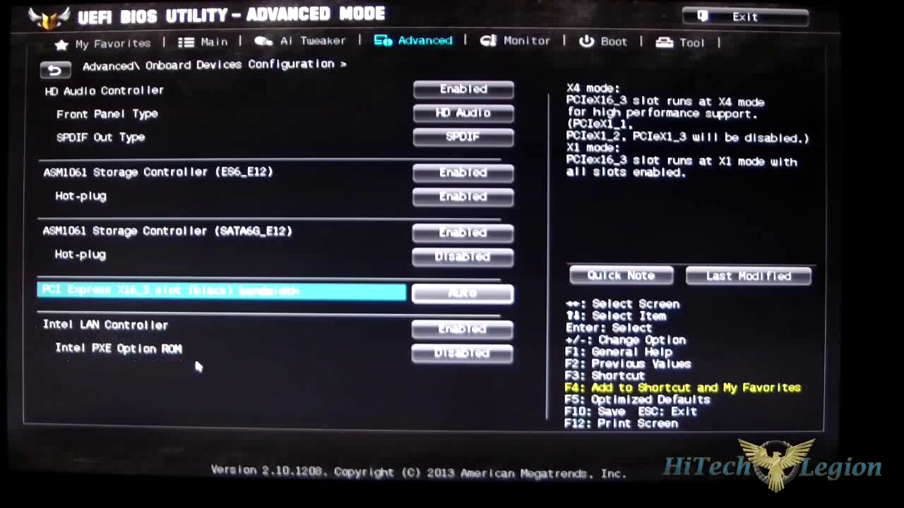
{"action": "left_click", "coordinate": [55, 70]}
- View the APM power management and Network Stack Configuration pages, and return to the Advanced list
{"action": "left_click", "coordinate": [82, 253]}
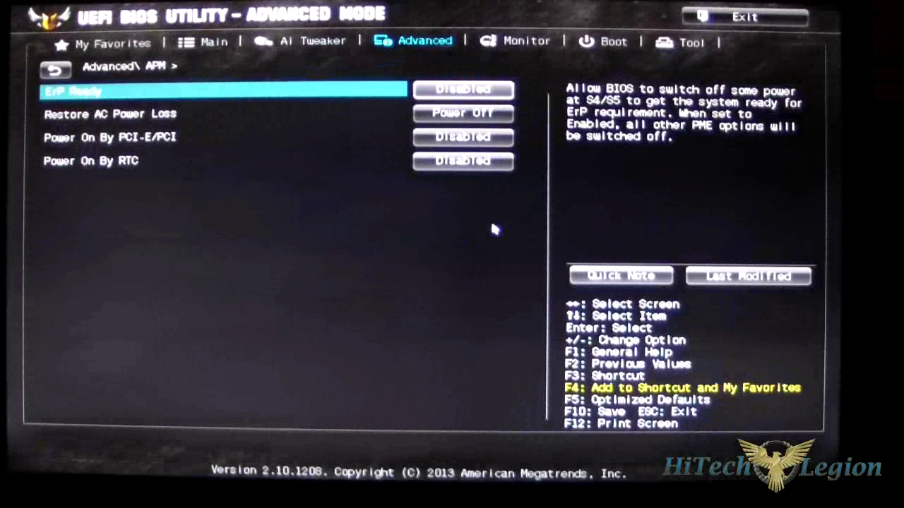
{"action": "left_click", "coordinate": [57, 70]}
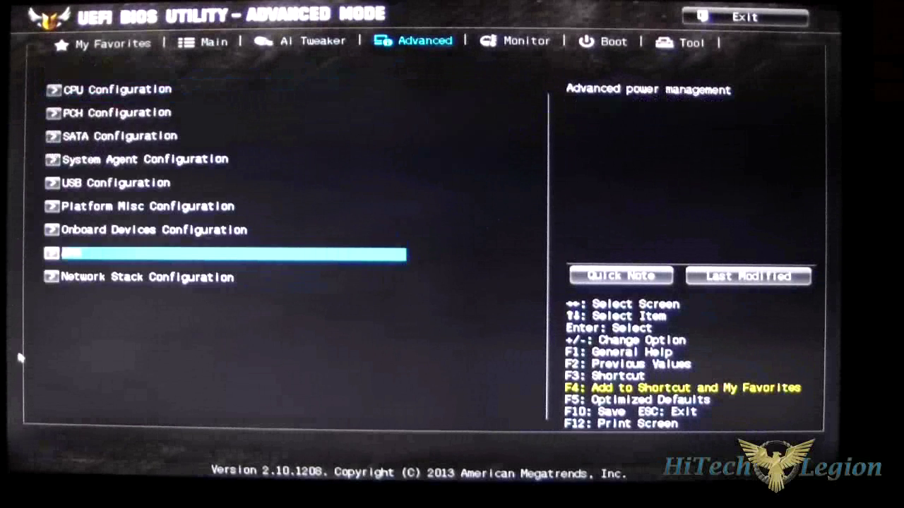
{"action": "left_click", "coordinate": [129, 277]}
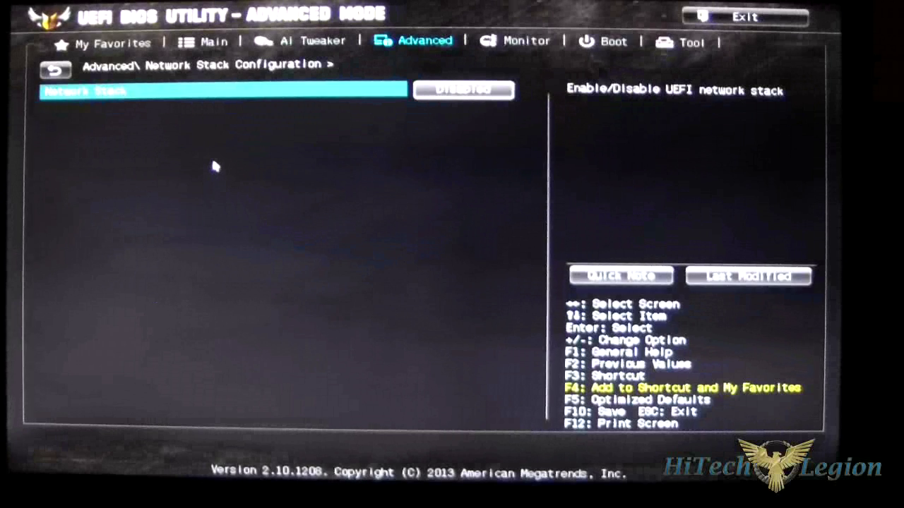
{"action": "left_click", "coordinate": [55, 69]}
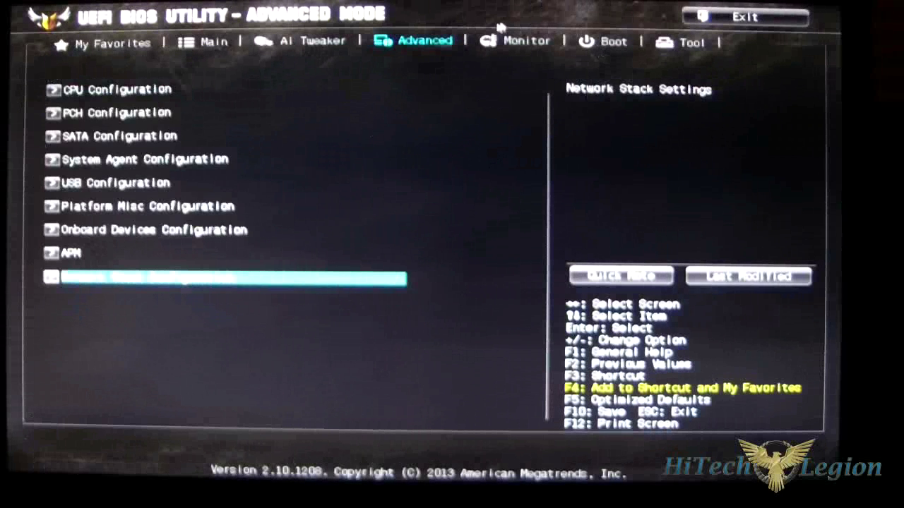
- Open the Monitor page and review the temperatures, fan speeds and voltages down to the Q-Fan control settings
{"action": "left_click", "coordinate": [506, 44]}
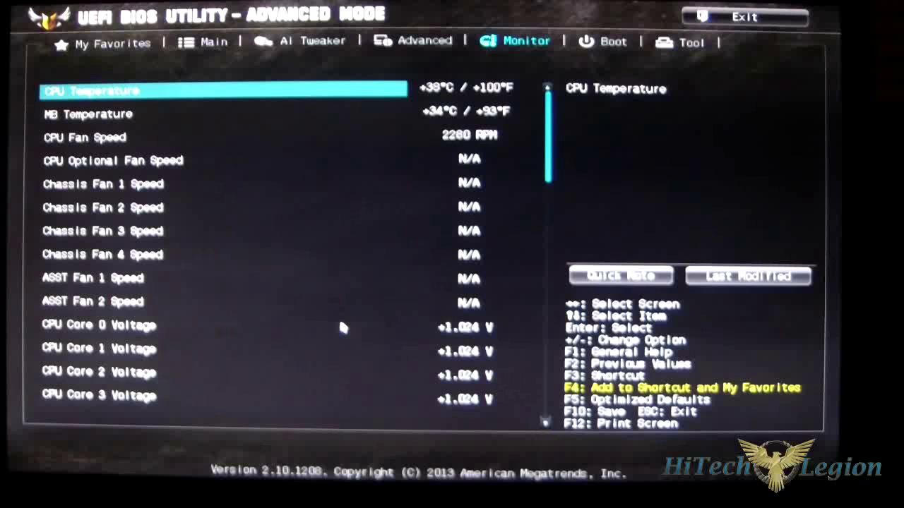
{"action": "key", "text": "Down"}
{"action": "key", "text": "Down"}
{"action": "key", "text": "Down"}
{"action": "key", "text": "Down"}
{"action": "key", "text": "Down"}
{"action": "key", "text": "Down"}
{"action": "key", "text": "Down"}
{"action": "key", "text": "Down"}
{"action": "key", "text": "Down"}
{"action": "key", "text": "Down"}
{"action": "key", "text": "Down"}
{"action": "key", "text": "Down"}
{"action": "key", "text": "Down"}
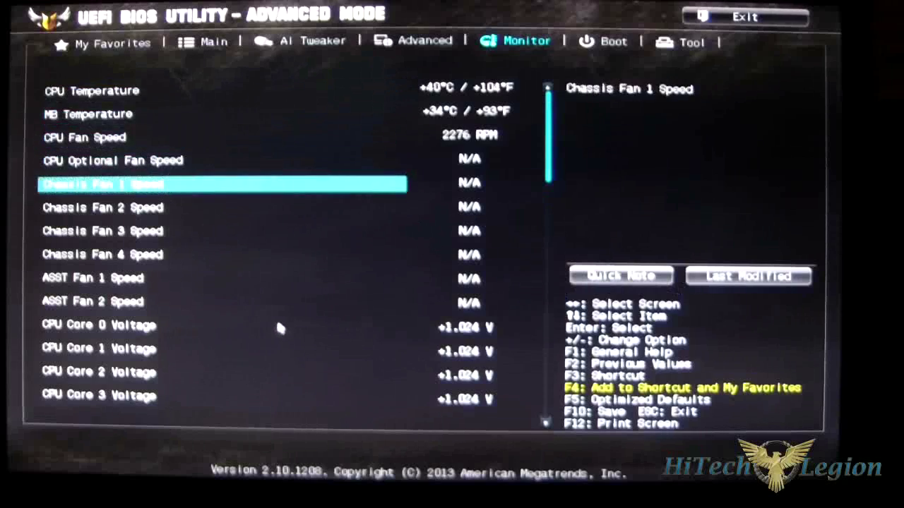
{"action": "key", "text": "Down"}
{"action": "key", "text": "Down"}
{"action": "key", "text": "Down"}
{"action": "key", "text": "Down"}
{"action": "key", "text": "Down"}
{"action": "key", "text": "Down"}
{"action": "key", "text": "Down"}
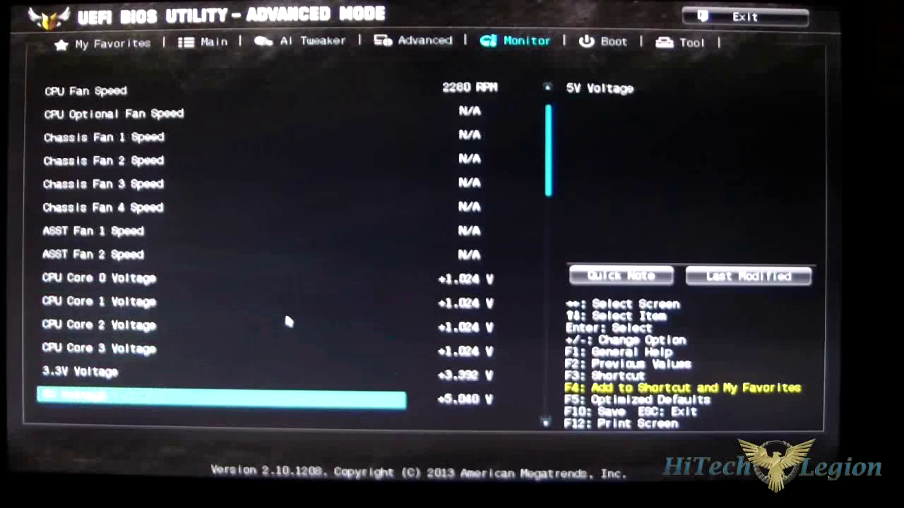
{"action": "key", "text": "Down"}
{"action": "key", "text": "Down"}
{"action": "key", "text": "Down"}
{"action": "key", "text": "Down"}
{"action": "key", "text": "Down"}
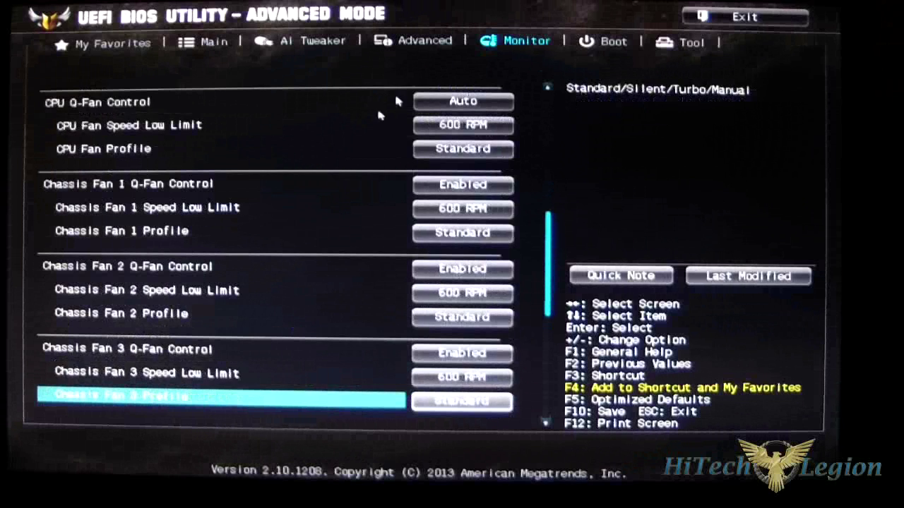
- Set CPU Q-Fan Control to Advance Mode and check the CPU Fan Speed Low Limit options without changing them
{"action": "left_click", "coordinate": [474, 111]}
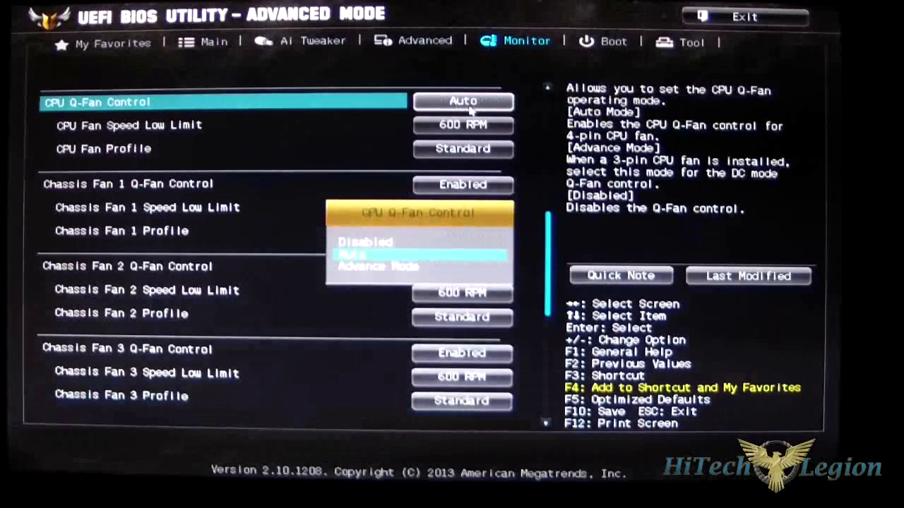
{"action": "left_click", "coordinate": [362, 269]}
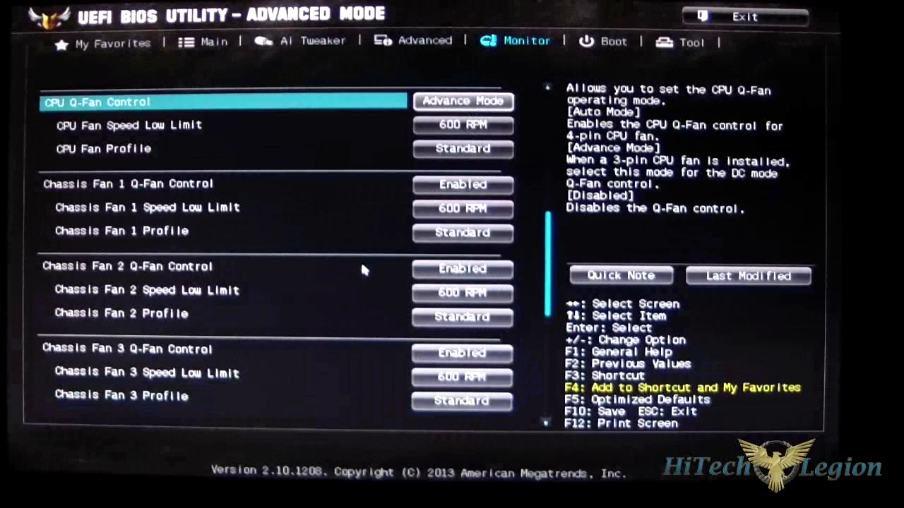
{"action": "left_click", "coordinate": [455, 125]}
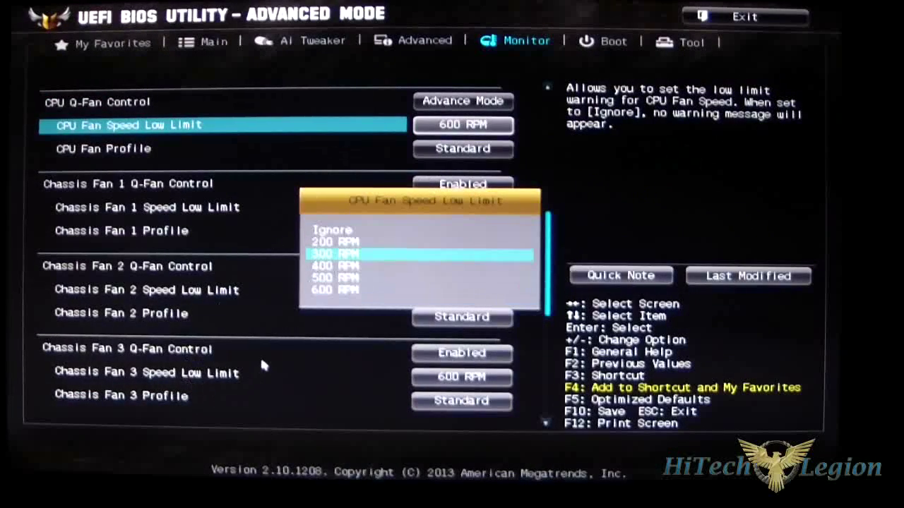
{"action": "key", "text": "Escape"}
- Set CPU Q-Fan Control back to Auto and view its mode options once more
{"action": "left_click", "coordinate": [462, 100]}
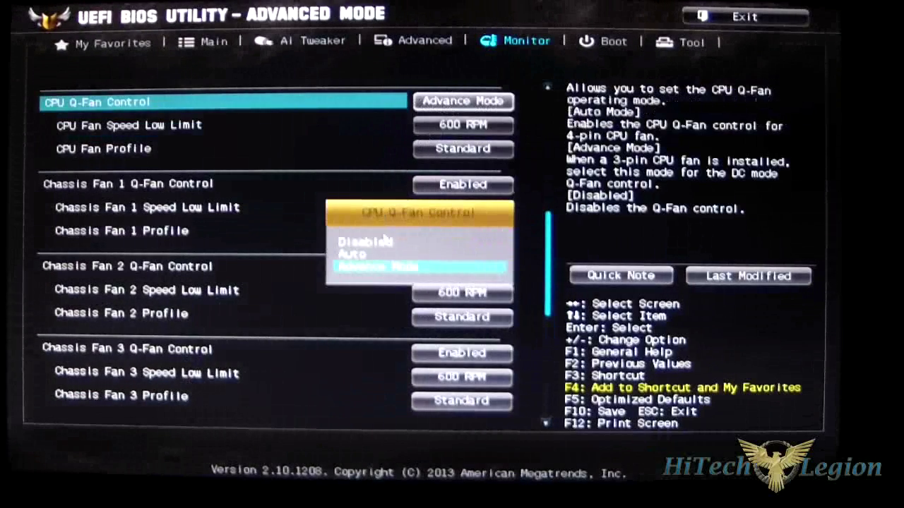
{"action": "left_click", "coordinate": [372, 254]}
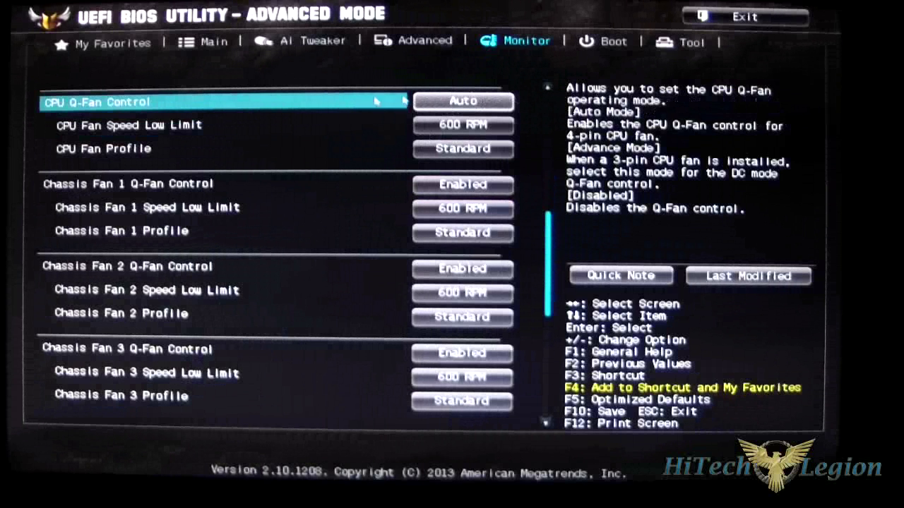
{"action": "left_click", "coordinate": [506, 106]}
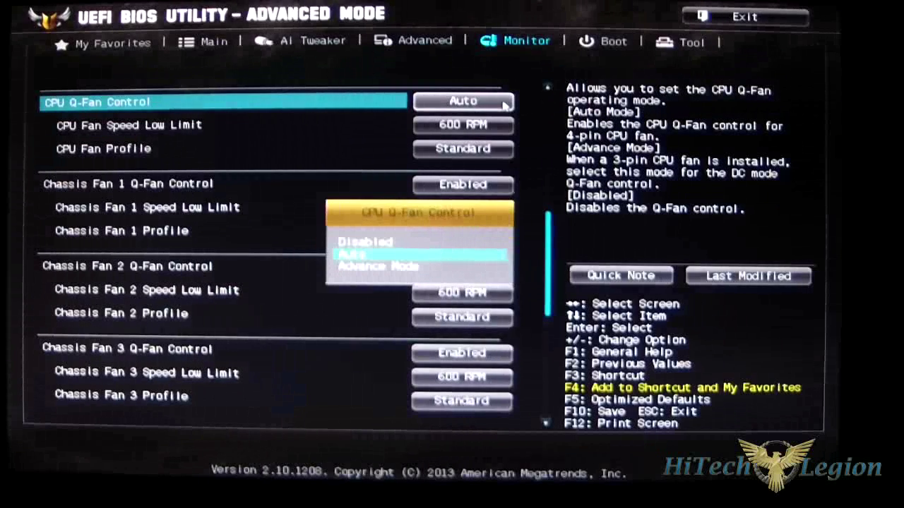
{"action": "left_click", "coordinate": [506, 106]}
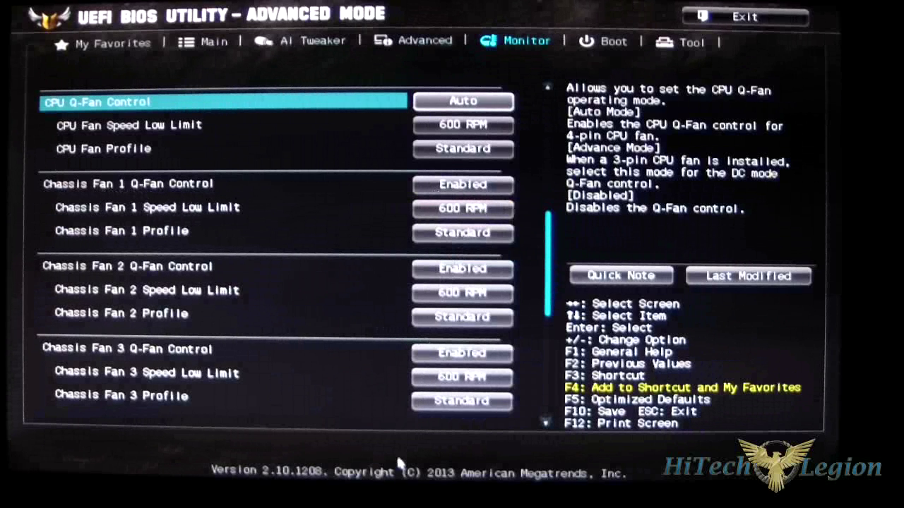
- Review the chassis fan Q-Fan settings down to ASST 1 and check the ASST 1 Fan Profile options, keeping Standard
{"action": "key", "text": "Down"}
{"action": "key", "text": "Down"}
{"action": "key", "text": "Down"}
{"action": "key", "text": "Down"}
{"action": "key", "text": "Down"}
{"action": "key", "text": "Down"}
{"action": "key", "text": "Down"}
{"action": "key", "text": "Down"}
{"action": "key", "text": "Down"}
{"action": "key", "text": "Down"}
{"action": "key", "text": "Down"}
{"action": "key", "text": "Down"}
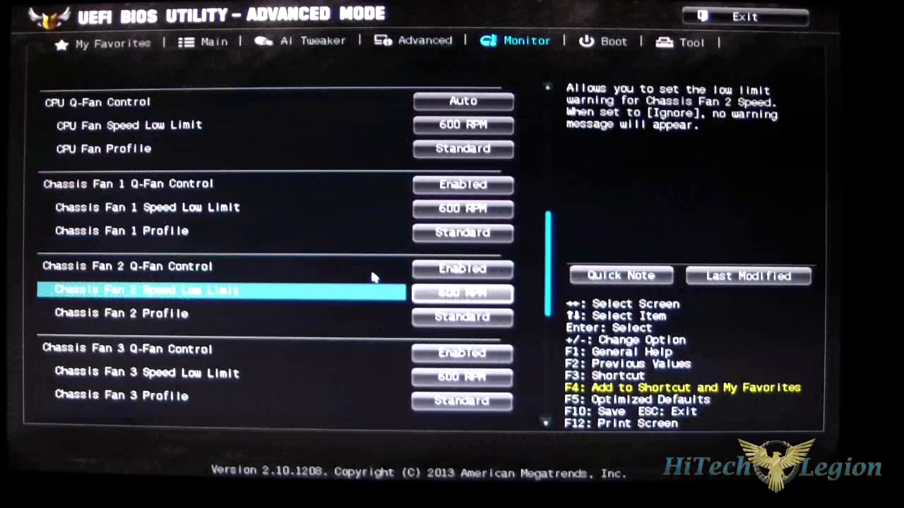
{"action": "key", "text": "Down"}
{"action": "key", "text": "Down"}
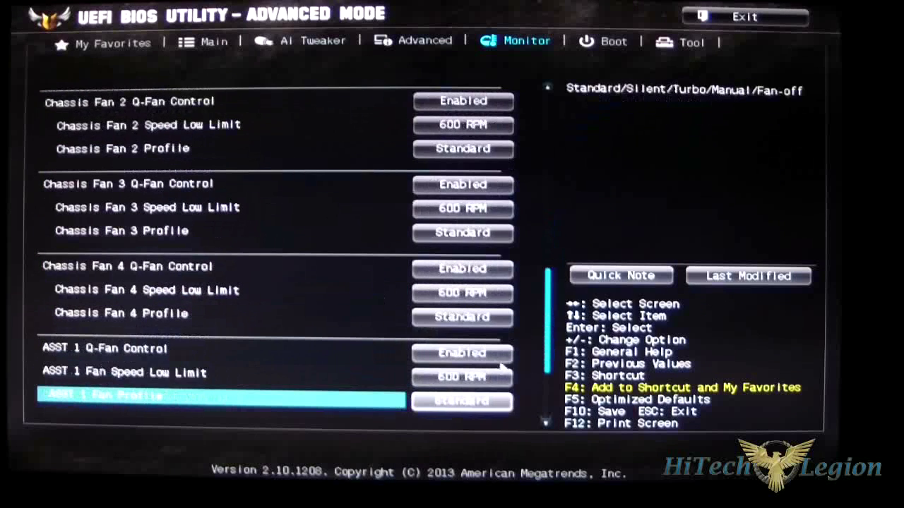
{"action": "left_click", "coordinate": [467, 401]}
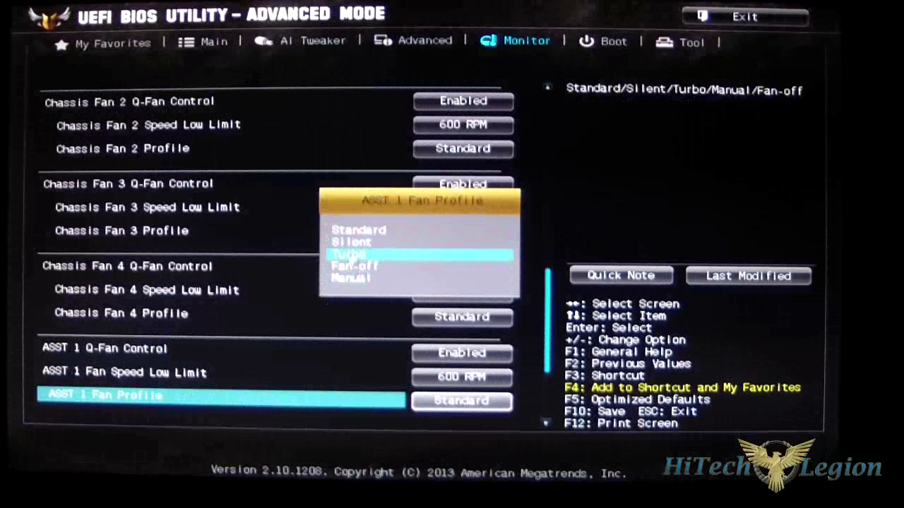
{"action": "left_click", "coordinate": [253, 367]}
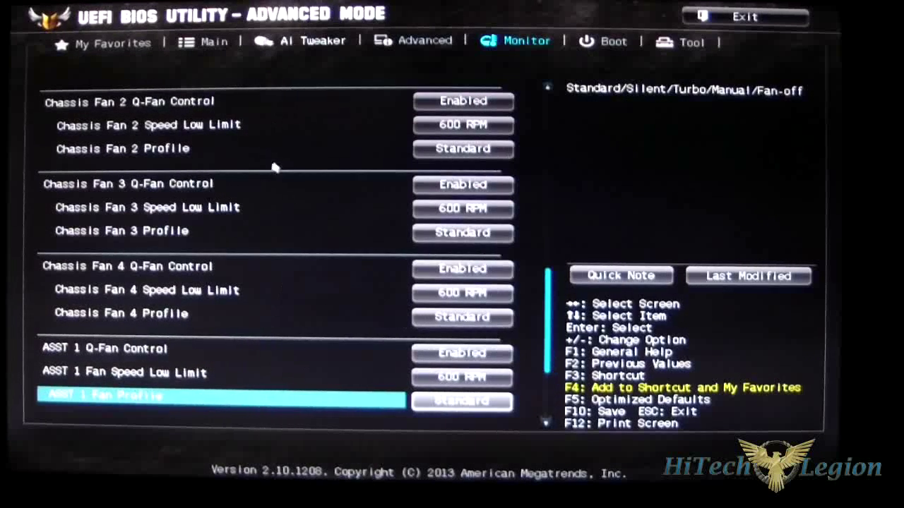
- Open the Boot page and check the USB Support options under Fast Boot, keeping Partial Initialization
{"action": "left_click", "coordinate": [597, 42]}
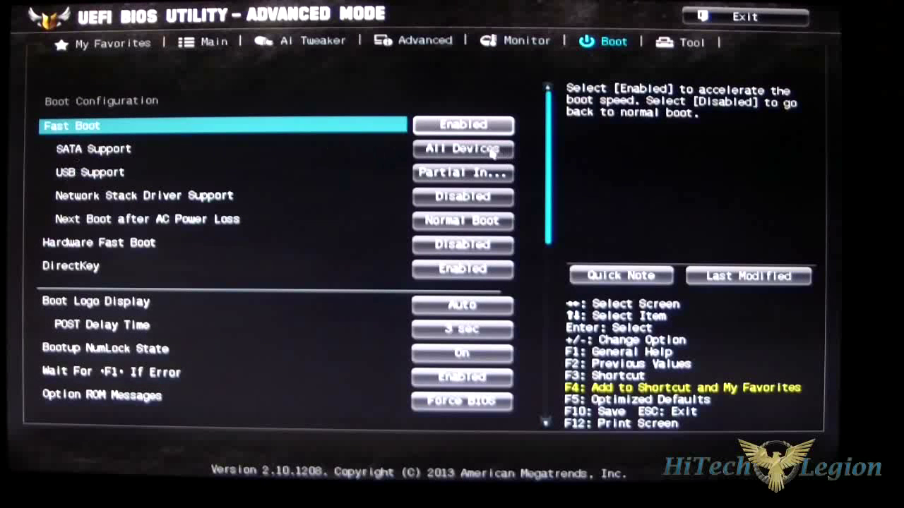
{"action": "left_click", "coordinate": [463, 174]}
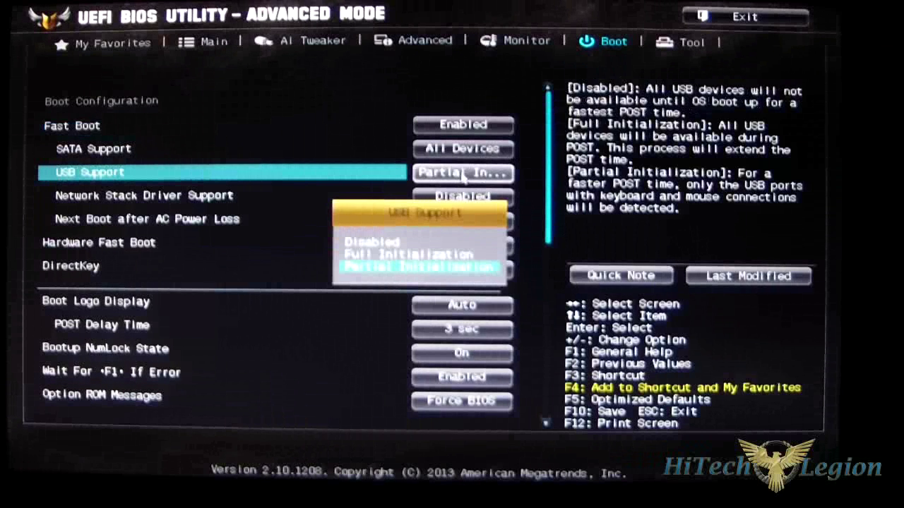
{"action": "left_click", "coordinate": [291, 329]}
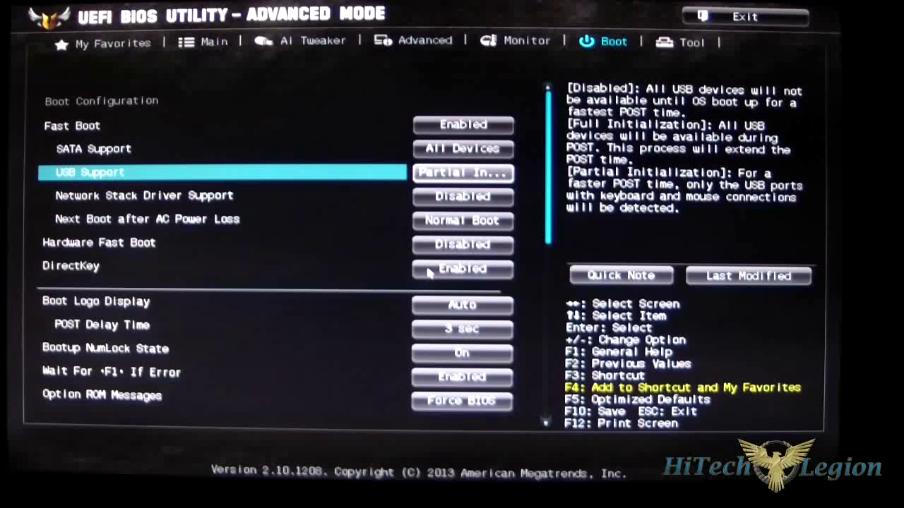
- Check the DirectKey and POST Delay Time options, keeping DirectKey Enabled and the delay at 3 sec
{"action": "double_click", "coordinate": [47, 270]}
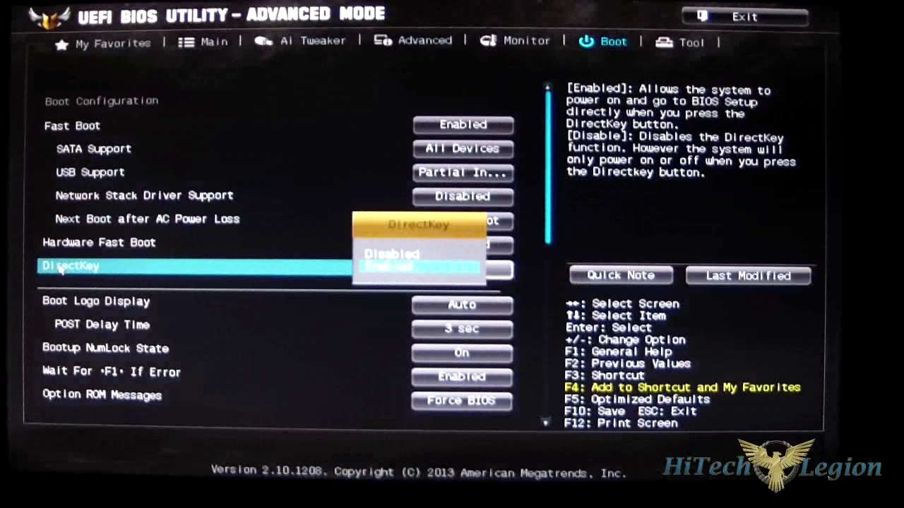
{"action": "key", "text": "Return"}
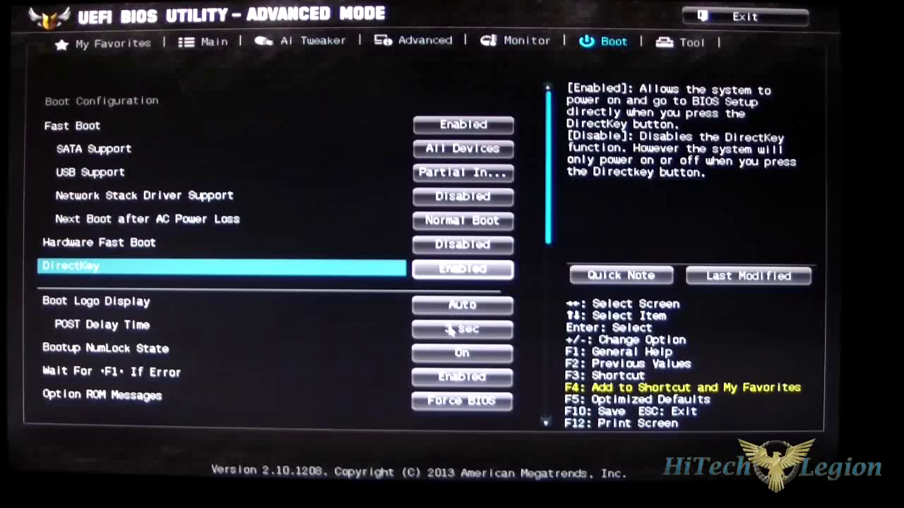
{"action": "left_click", "coordinate": [450, 329]}
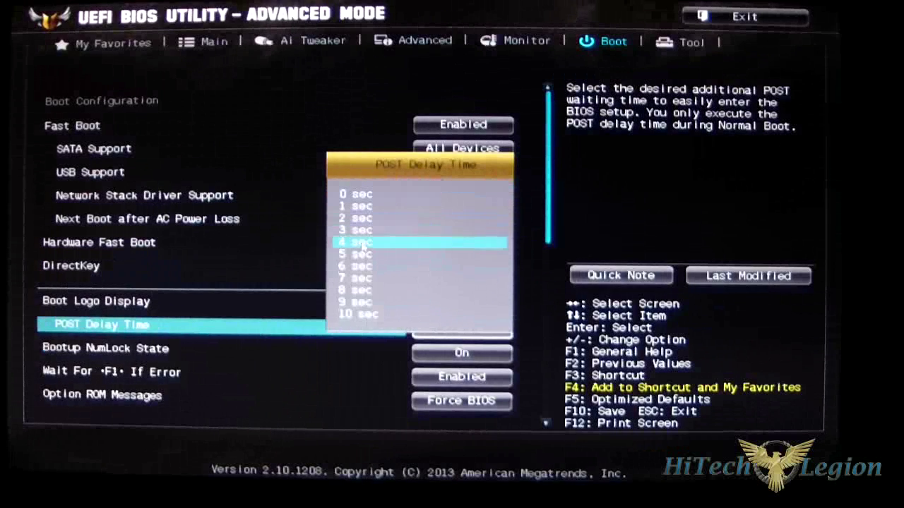
{"action": "left_click", "coordinate": [305, 423]}
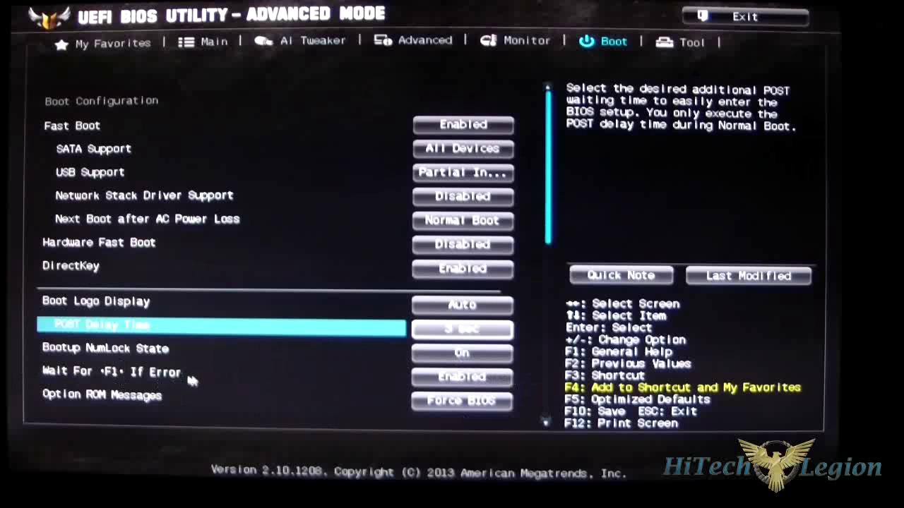
- View the CSM (Compatibility Support Module) and Secure Boot pages, and return to the Boot list
{"action": "left_click", "coordinate": [311, 397]}
{"action": "scroll", "coordinate": [311, 397], "scroll_direction": "down", "scroll_amount": 6}
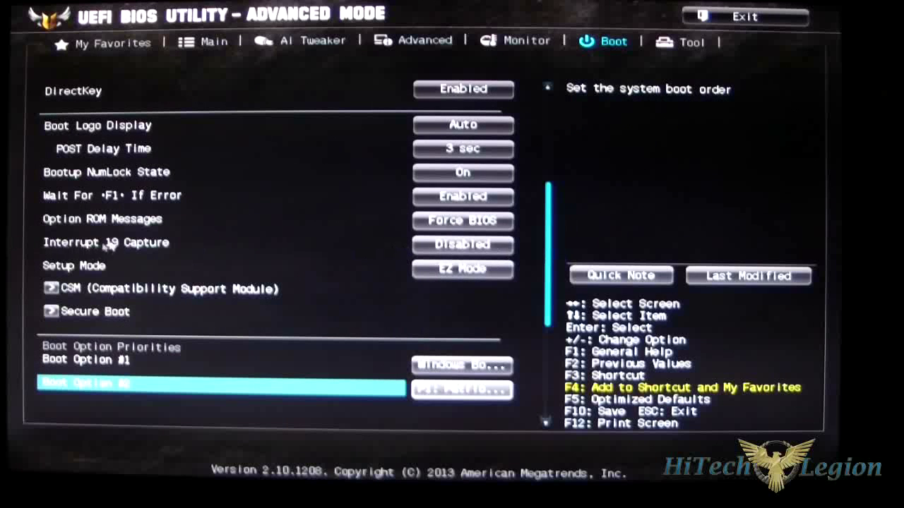
{"action": "left_click", "coordinate": [71, 291]}
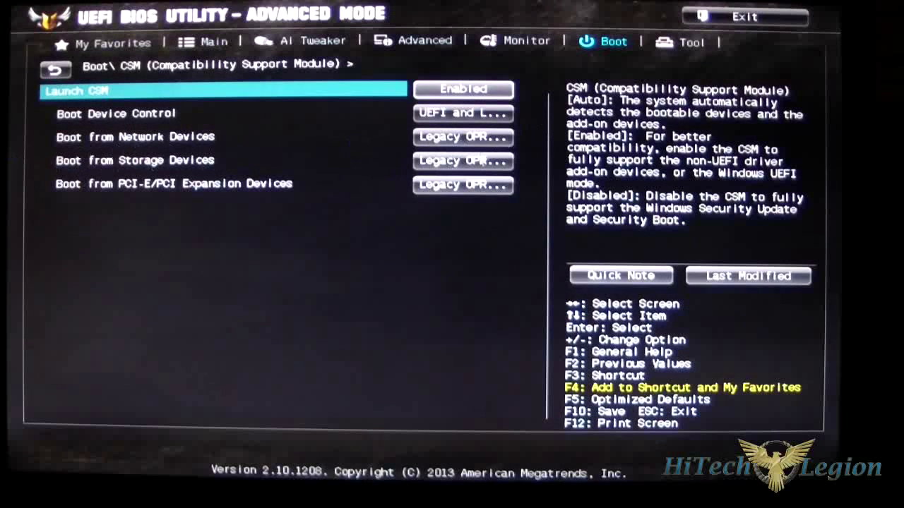
{"action": "left_click", "coordinate": [55, 69]}
{"action": "left_click", "coordinate": [173, 313]}
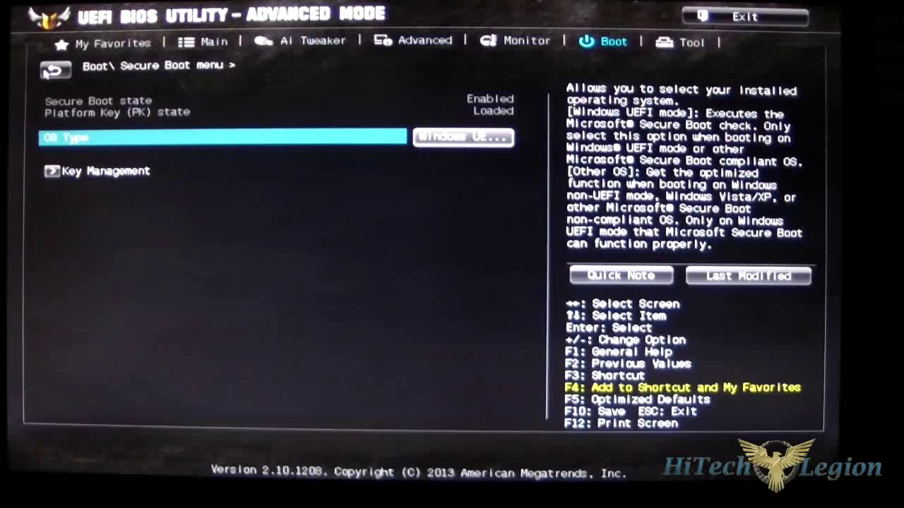
{"action": "left_click", "coordinate": [48, 72]}
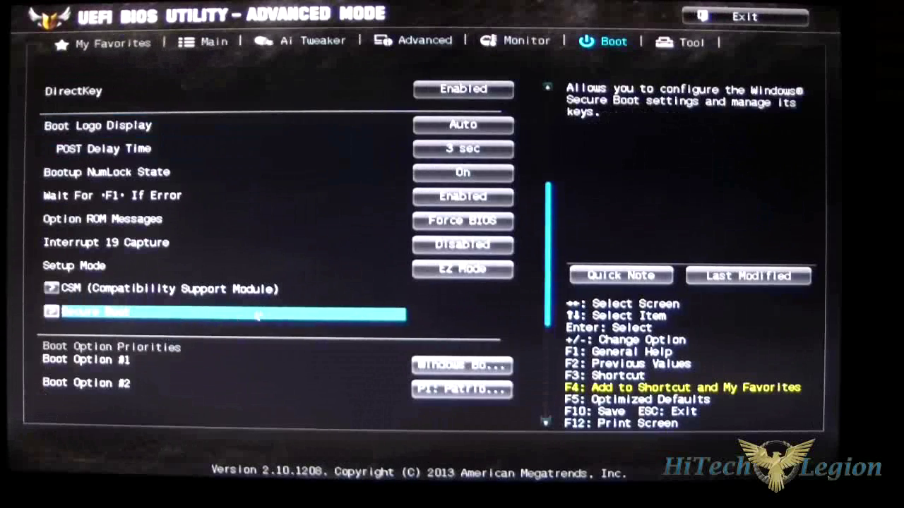
- Review the Boot Option Priorities and the Boot Override entries at the end of the Boot list
{"action": "scroll", "coordinate": [200, 332], "scroll_direction": "down", "scroll_amount": 6}
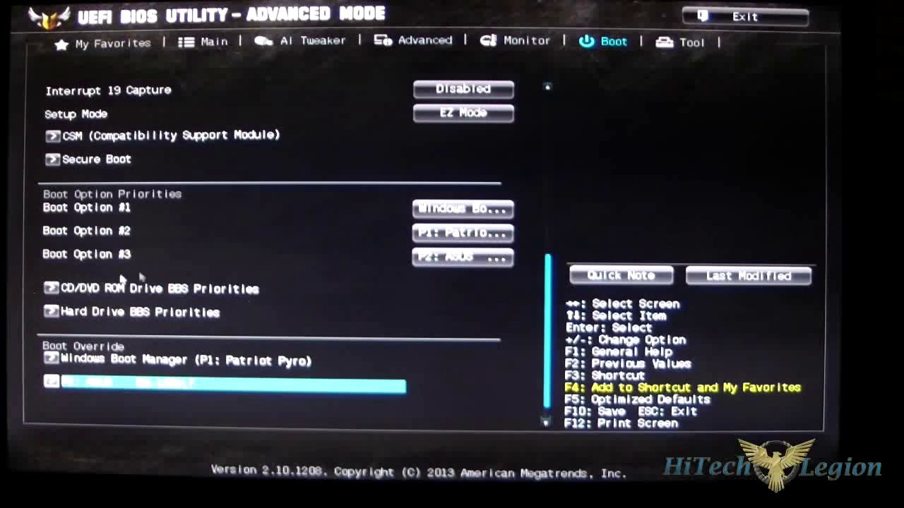
{"action": "scroll", "coordinate": [299, 276], "scroll_direction": "down", "scroll_amount": 1}
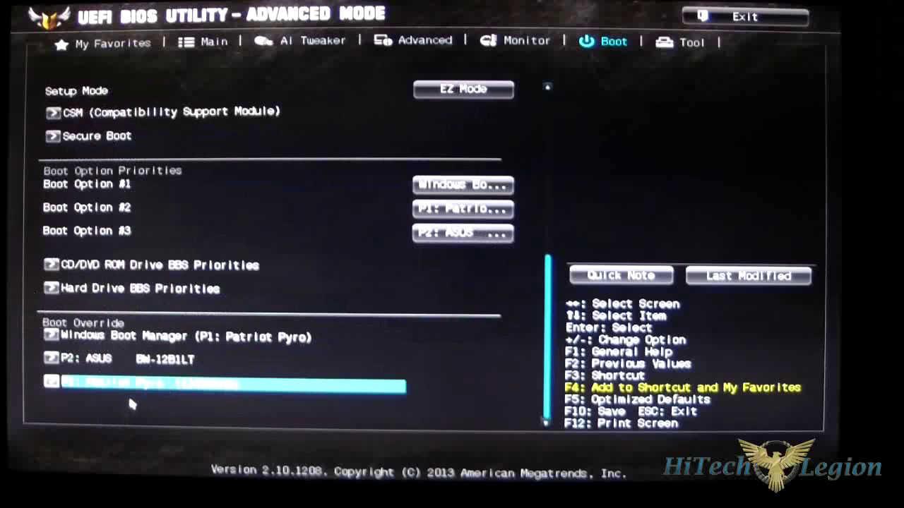
{"action": "key", "text": "Up"}
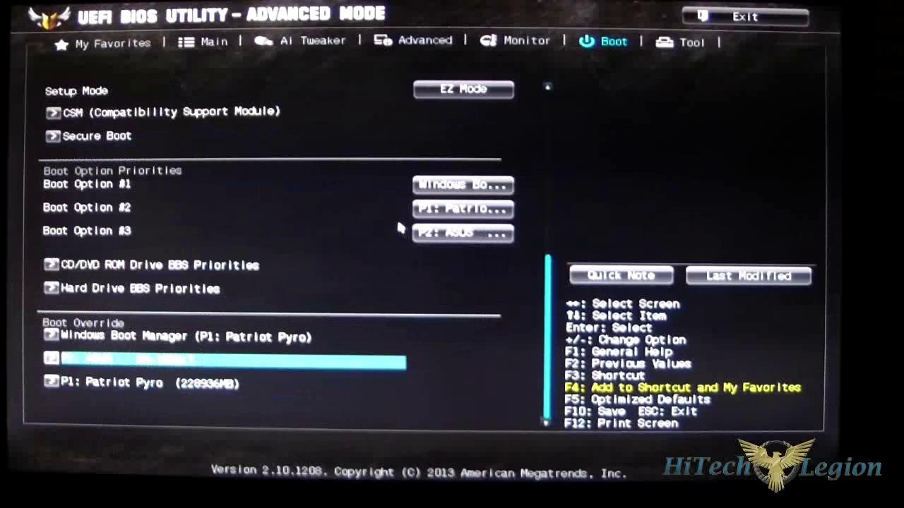
{"action": "key", "text": "Down"}
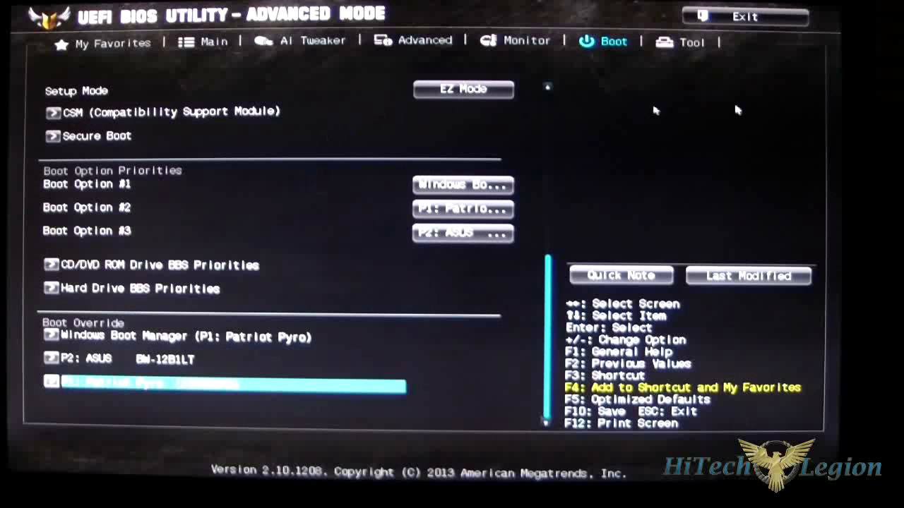
- Open the Tool page, view the ASUS EZ Flash 2 Utility, and exit it back to the Tool list
{"action": "left_click", "coordinate": [674, 41]}
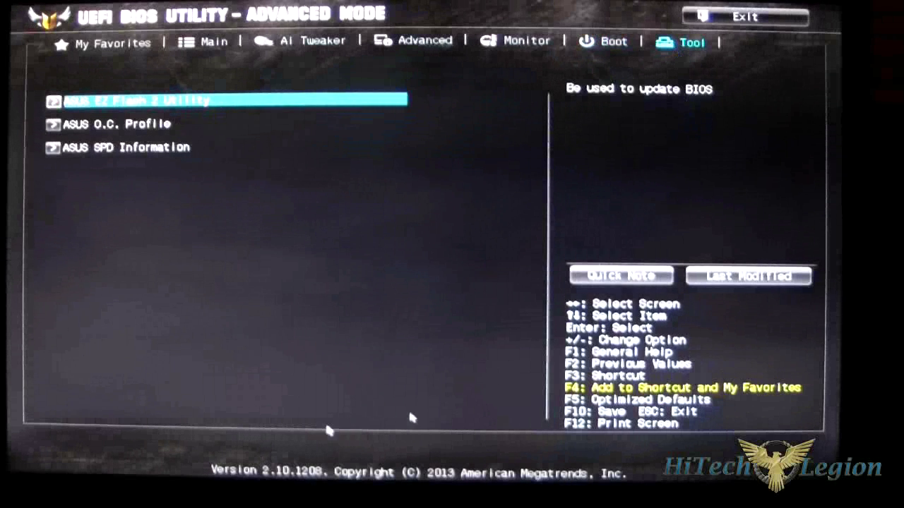
{"action": "left_click", "coordinate": [94, 104]}
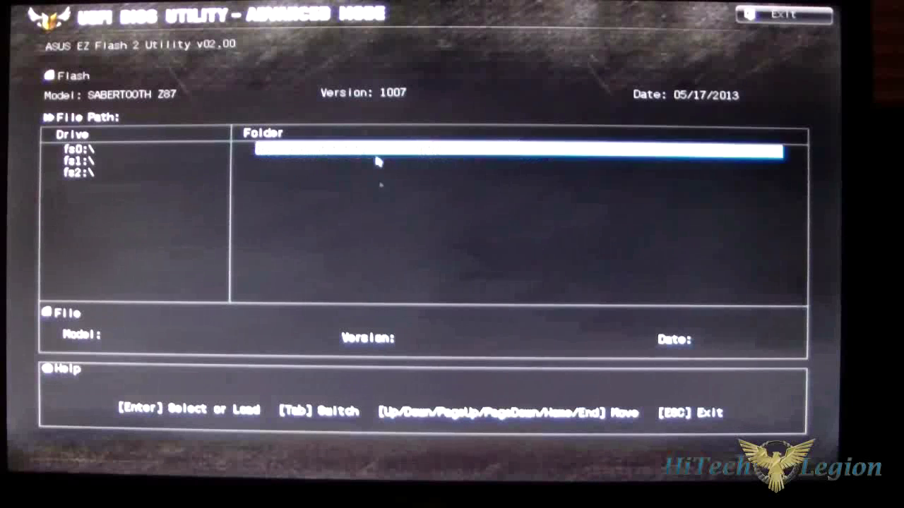
{"action": "left_click", "coordinate": [833, 17]}
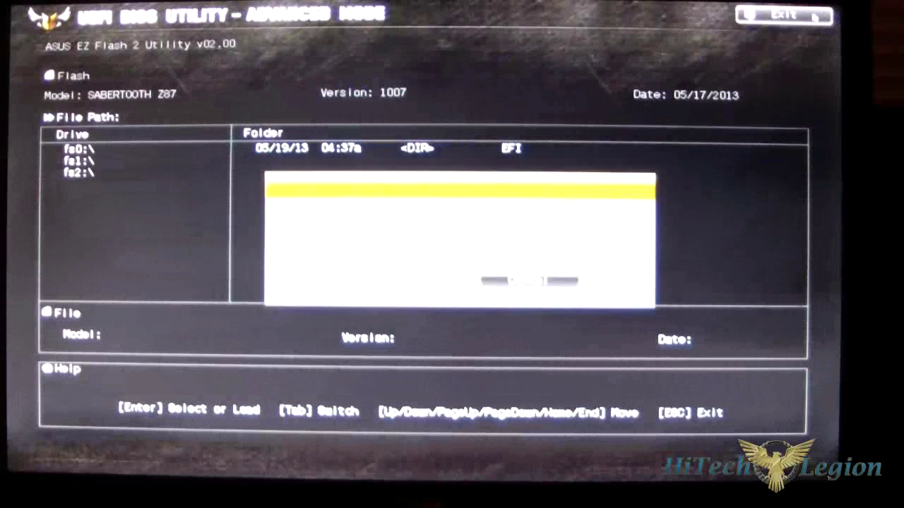
{"action": "left_click", "coordinate": [492, 280]}
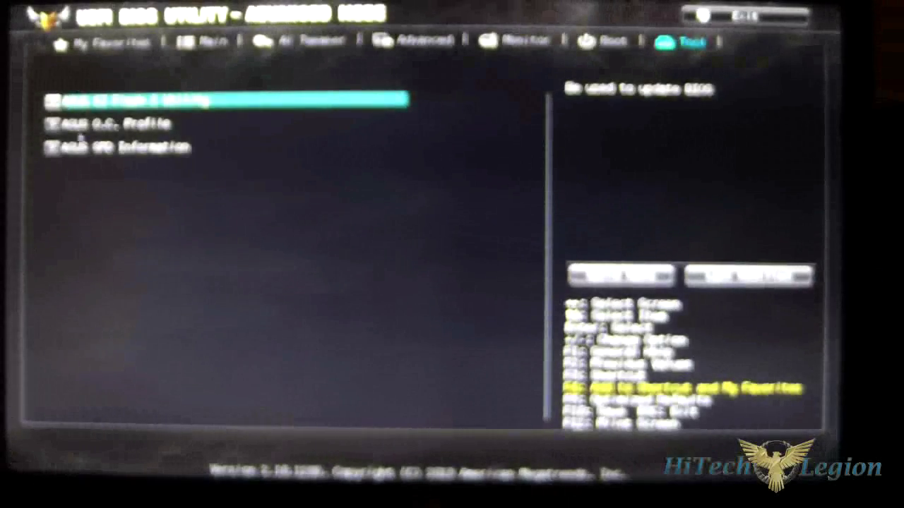
- Load the BIOS settings from profile 1 in ASUS O.C. Profile, and return to the Tool list
{"action": "left_click", "coordinate": [95, 126]}
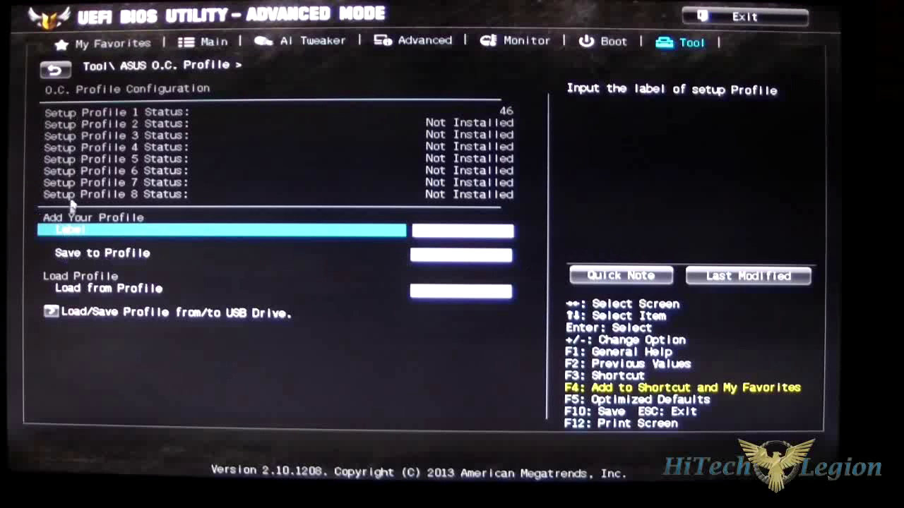
{"action": "left_click", "coordinate": [87, 293]}
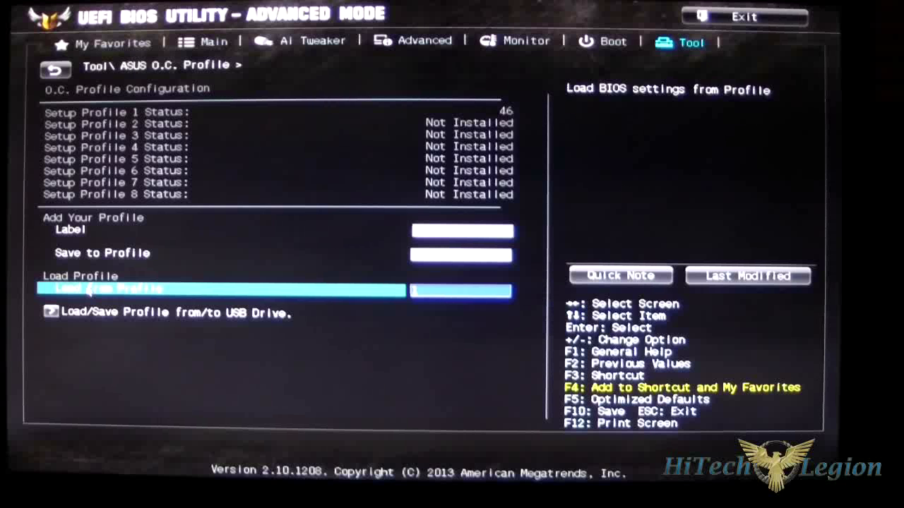
{"action": "left_click", "coordinate": [88, 289]}
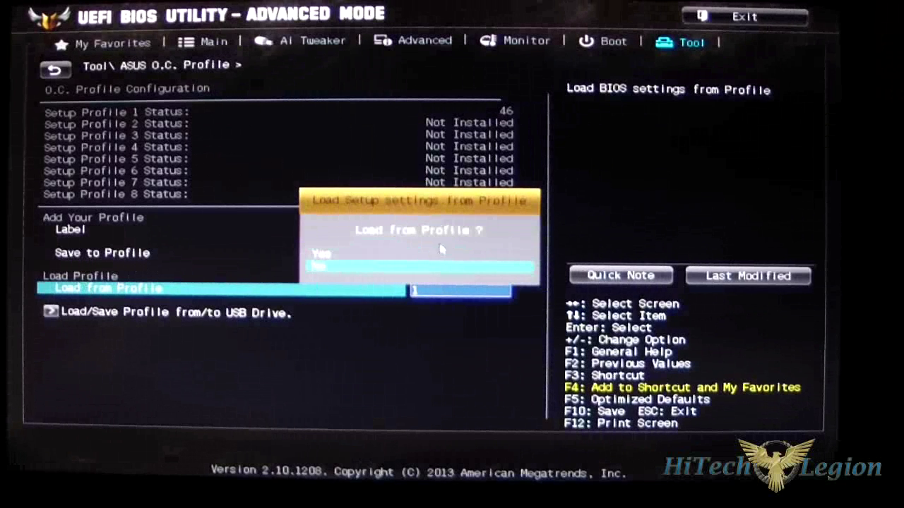
{"action": "left_click", "coordinate": [352, 257]}
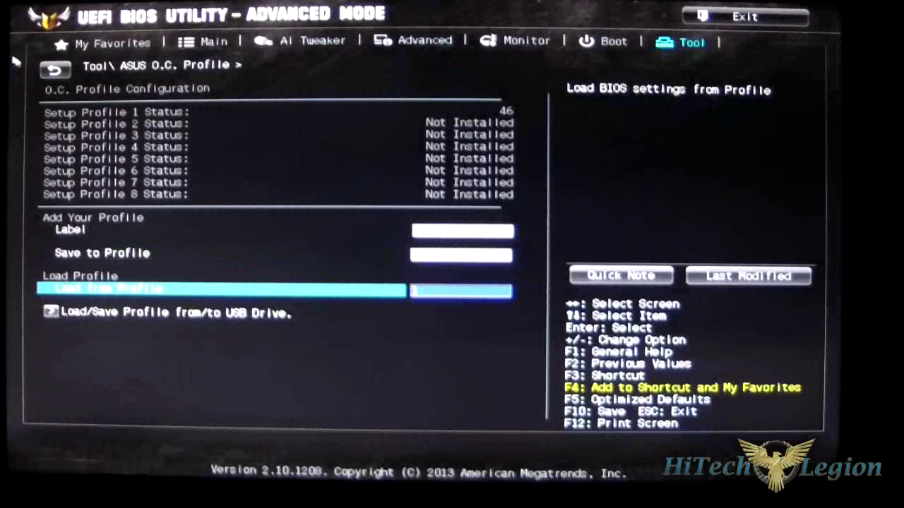
{"action": "left_click", "coordinate": [55, 68]}
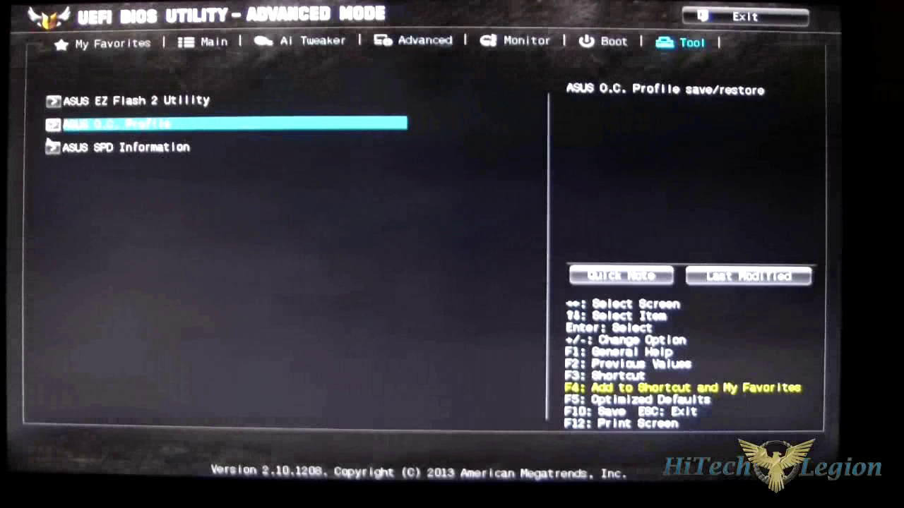
- View the ASUS SPD Information page and check the DIMM slot options, keeping Slot 1
{"action": "left_click", "coordinate": [95, 150]}
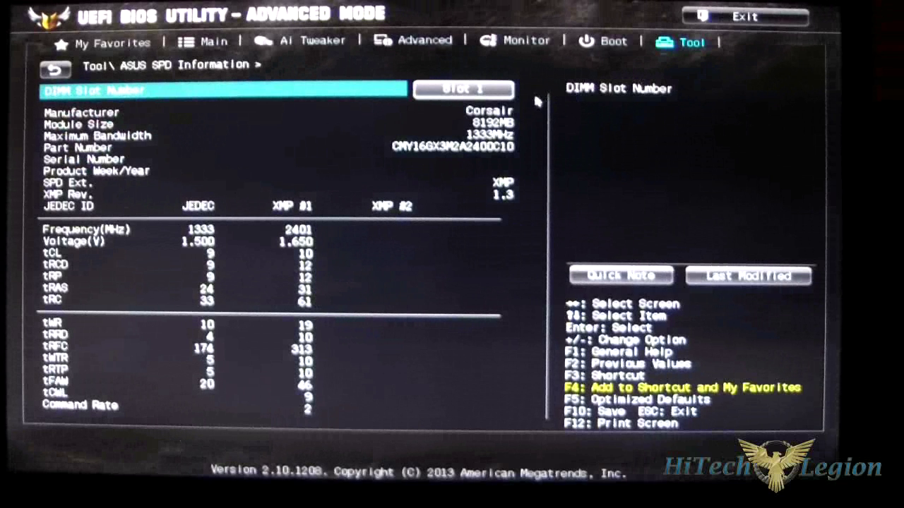
{"action": "left_click", "coordinate": [494, 89]}
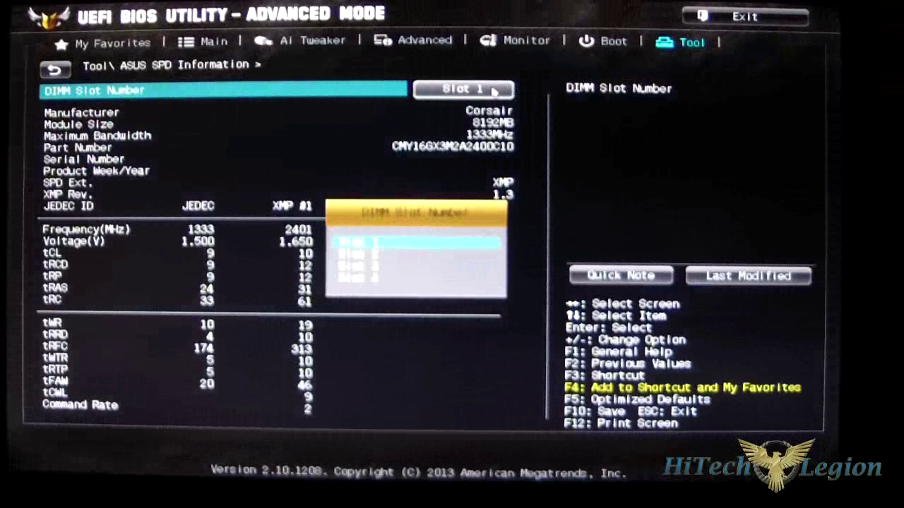
{"action": "left_click", "coordinate": [494, 90]}
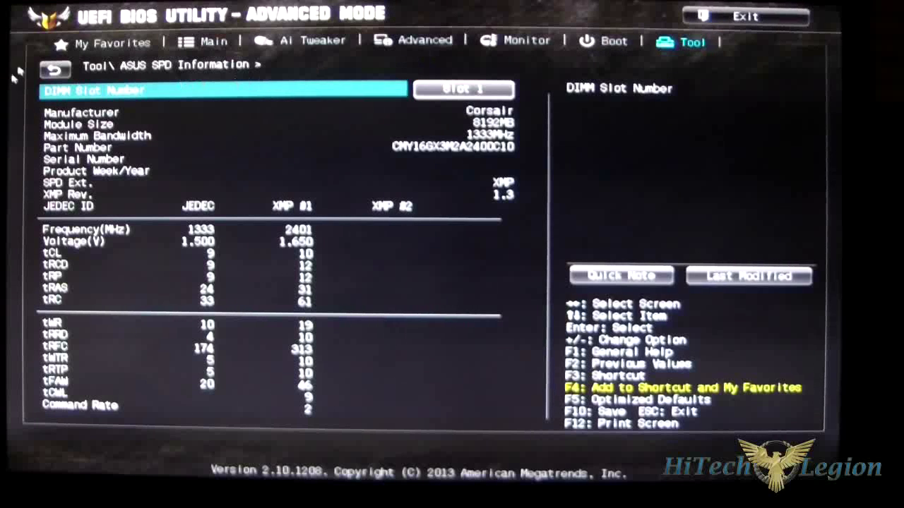
- Open the Ai Tweaker page and review its settings from DRAM Voltage back up to Ai Overclock Tuner
{"action": "left_click", "coordinate": [290, 41]}
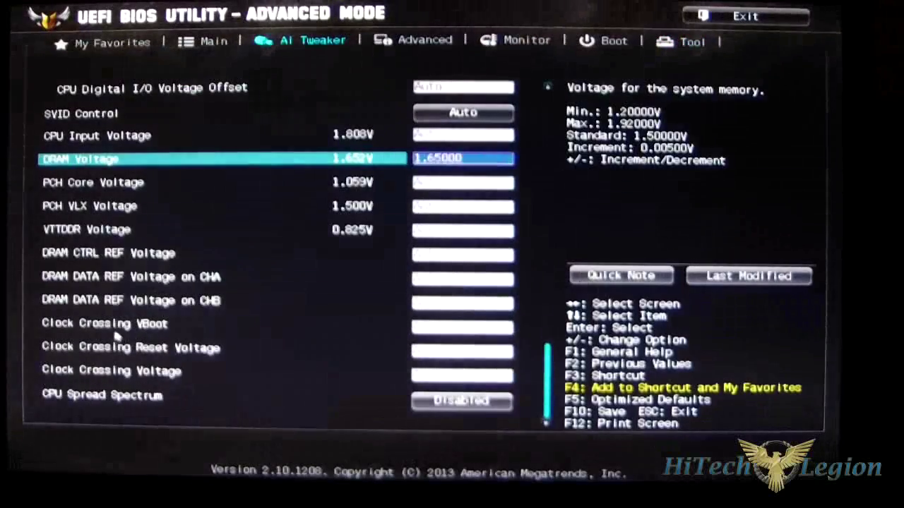
{"action": "key", "text": "Up"}
{"action": "key", "text": "Up"}
{"action": "key", "text": "Up"}
{"action": "key", "text": "Up"}
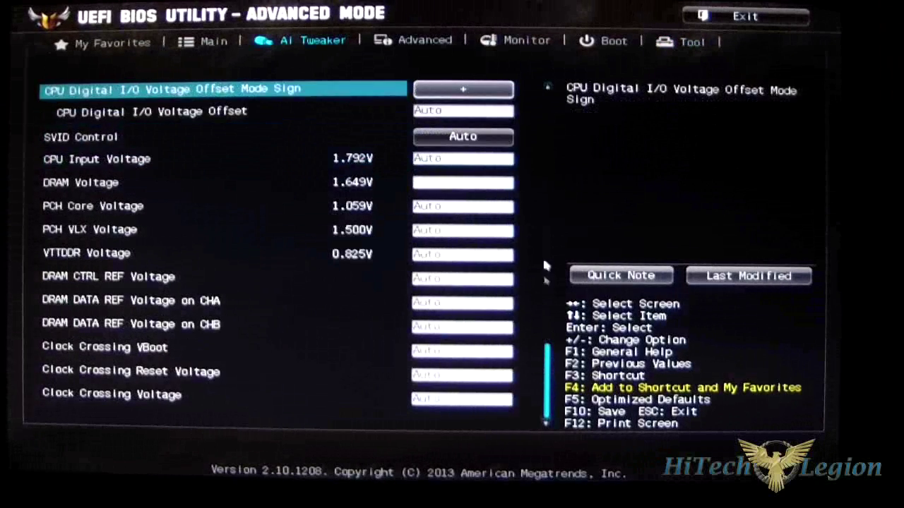
{"action": "key", "text": "Up"}
{"action": "key", "text": "Up"}
{"action": "key", "text": "Up"}
{"action": "key", "text": "Up"}
{"action": "key", "text": "Up"}
{"action": "key", "text": "Up"}
{"action": "key", "text": "Up"}
{"action": "key", "text": "Up"}
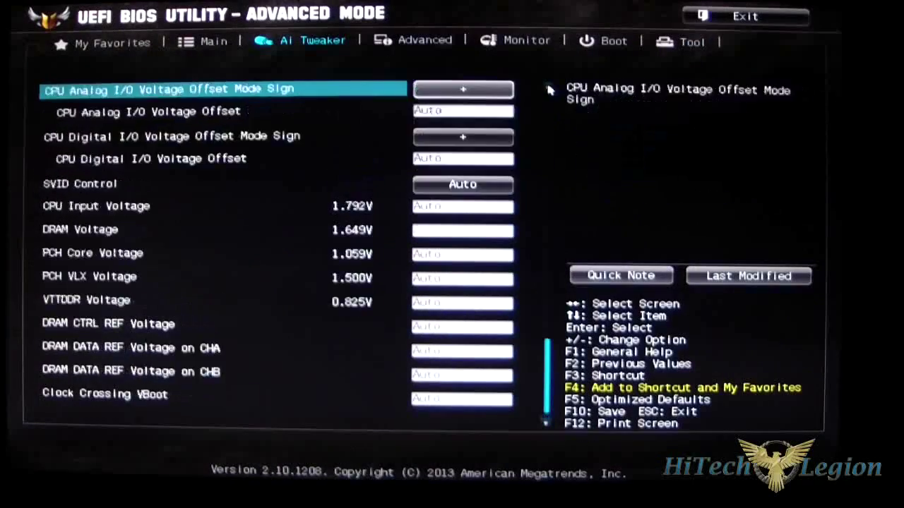
{"action": "key", "text": "Up"}
{"action": "key", "text": "Up"}
{"action": "key", "text": "Up"}
{"action": "key", "text": "Up"}
{"action": "key", "text": "Up"}
{"action": "key", "text": "Up"}
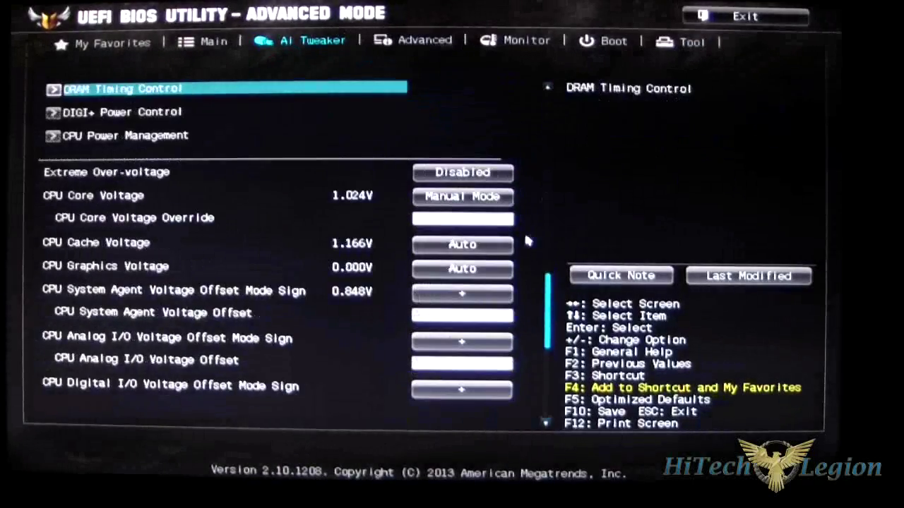
{"action": "key", "text": "Up"}
{"action": "key", "text": "Up"}
{"action": "key", "text": "Up"}
{"action": "key", "text": "Up"}
{"action": "key", "text": "Up"}
{"action": "key", "text": "Up"}
{"action": "key", "text": "Up"}
{"action": "key", "text": "Up"}
{"action": "key", "text": "Up"}
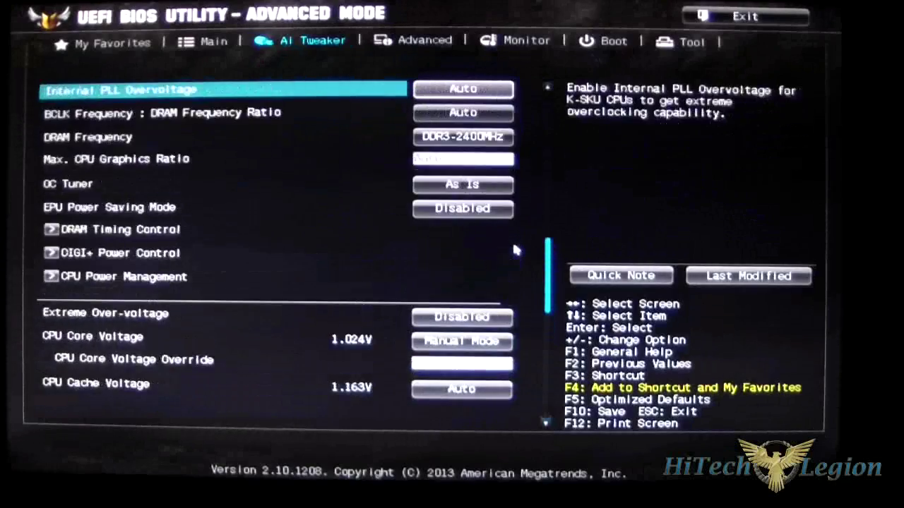
{"action": "key", "text": "Up"}
{"action": "key", "text": "Up"}
{"action": "key", "text": "Up"}
{"action": "key", "text": "Up"}
{"action": "key", "text": "Up"}
{"action": "key", "text": "Up"}
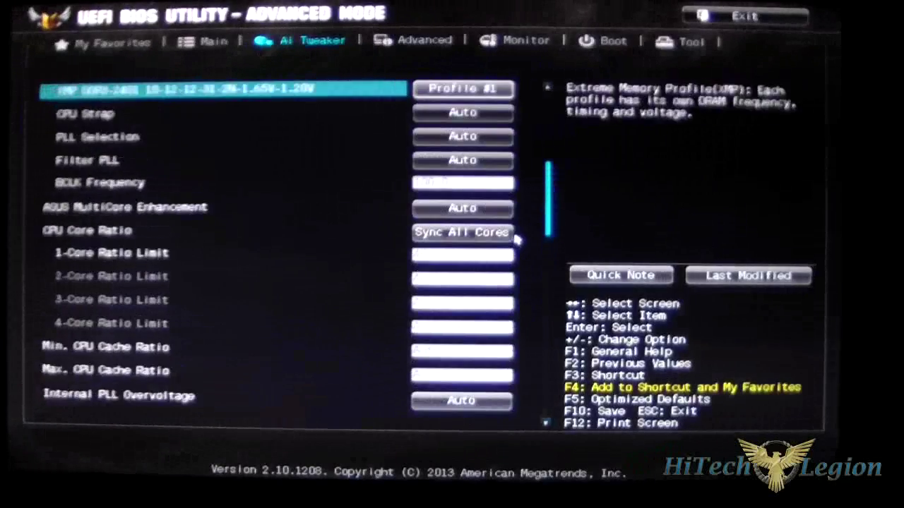
{"action": "key", "text": "Down"}
{"action": "key", "text": "Up"}
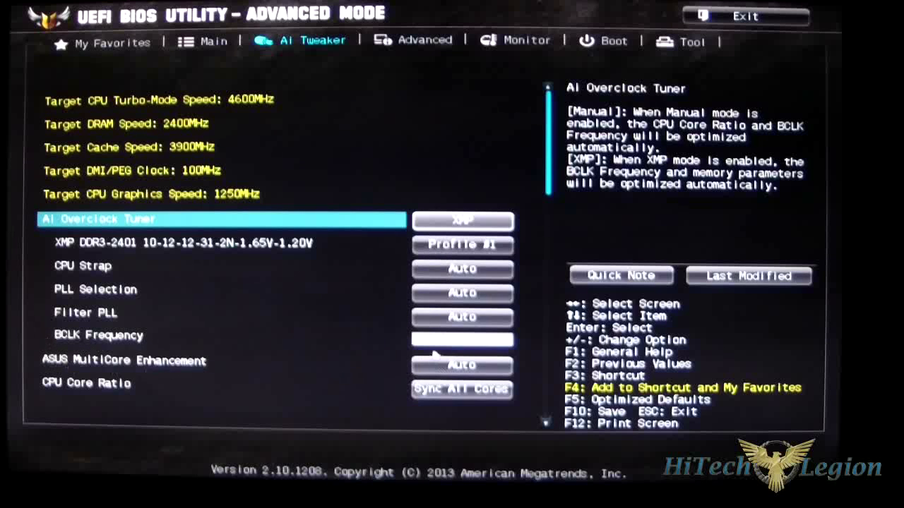
- Review the core ratio and DRAM settings down to DIGI+ Power Control, view that subpage, and return to the Ai Tweaker list
{"action": "key", "text": "Down"}
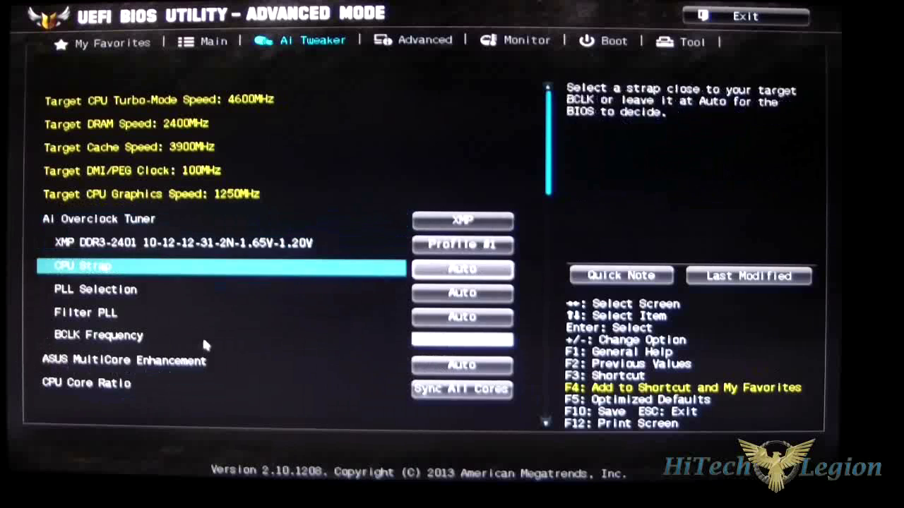
{"action": "left_click", "coordinate": [203, 337]}
{"action": "key", "text": "Down"}
{"action": "key", "text": "Down"}
{"action": "key", "text": "Down"}
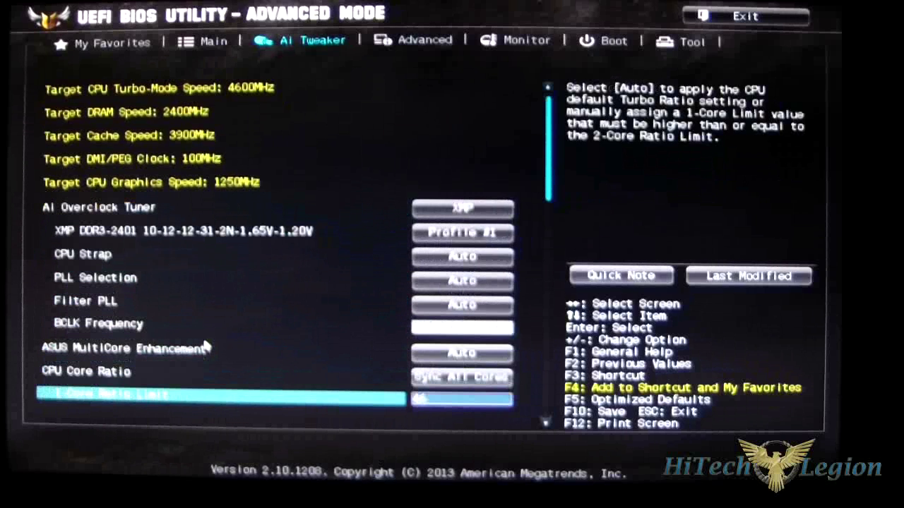
{"action": "key", "text": "Down"}
{"action": "key", "text": "Down"}
{"action": "key", "text": "Down"}
{"action": "key", "text": "Down"}
{"action": "key", "text": "Down"}
{"action": "key", "text": "Down"}
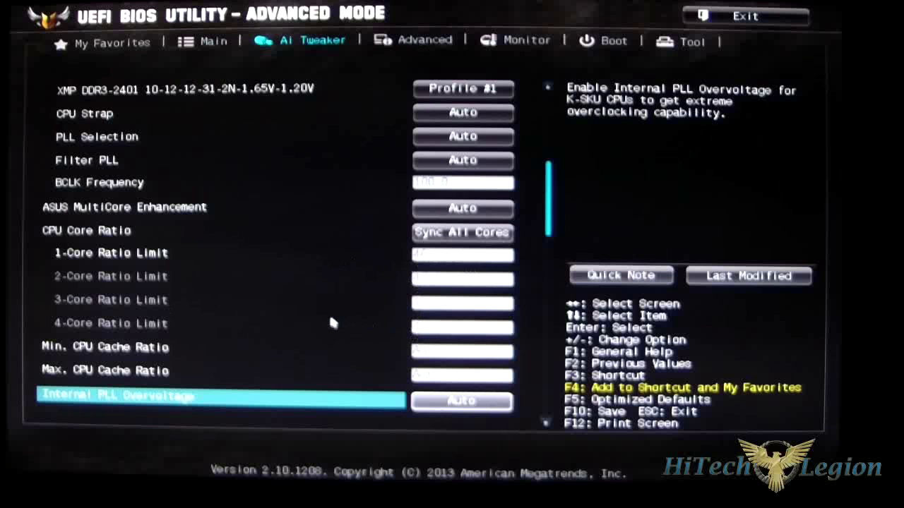
{"action": "key", "text": "Down"}
{"action": "key", "text": "Down"}
{"action": "key", "text": "Down"}
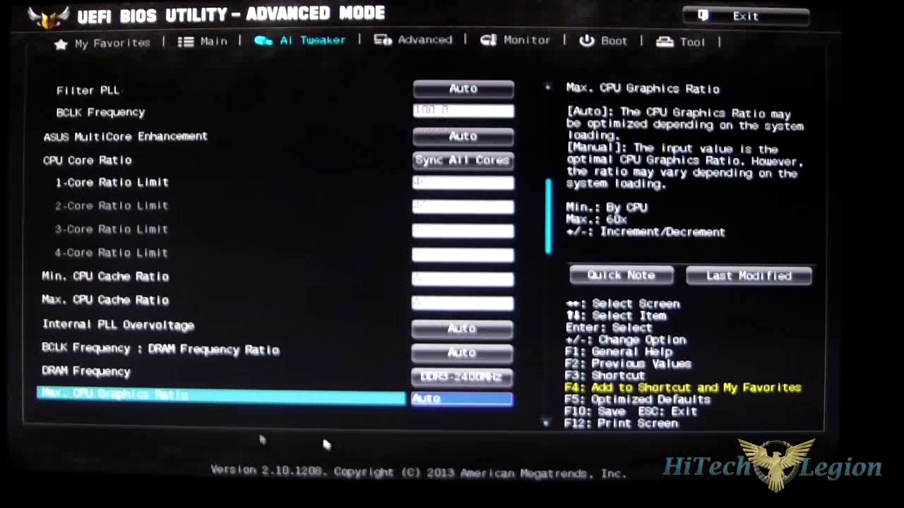
{"action": "key", "text": "Down"}
{"action": "key", "text": "Down"}
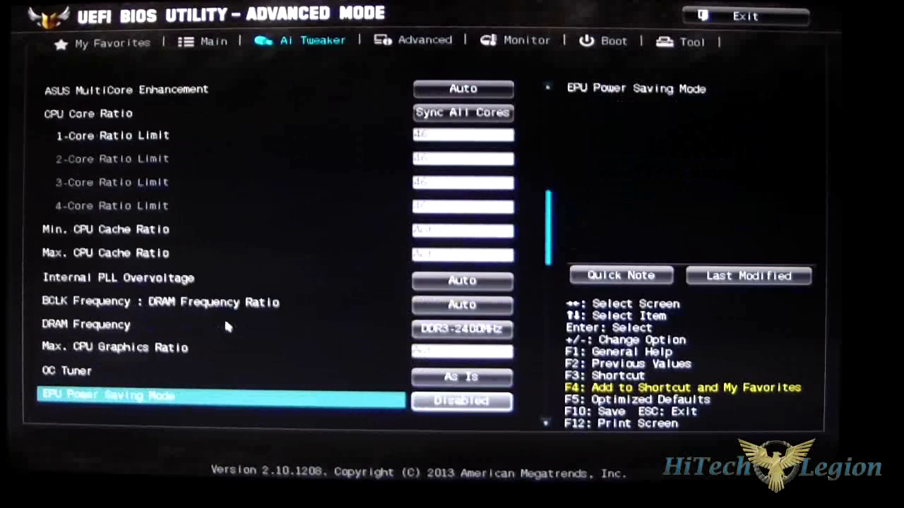
{"action": "key", "text": "Down"}
{"action": "key", "text": "Down"}
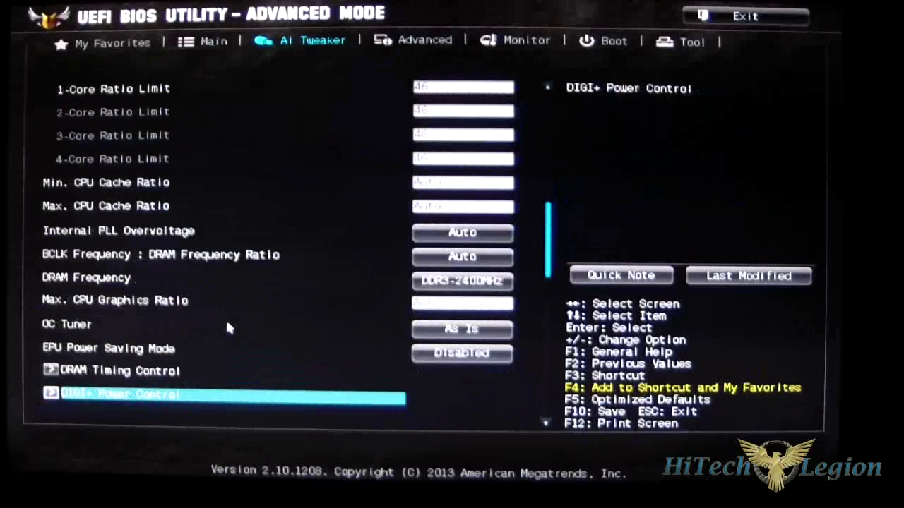
{"action": "left_click", "coordinate": [74, 400]}
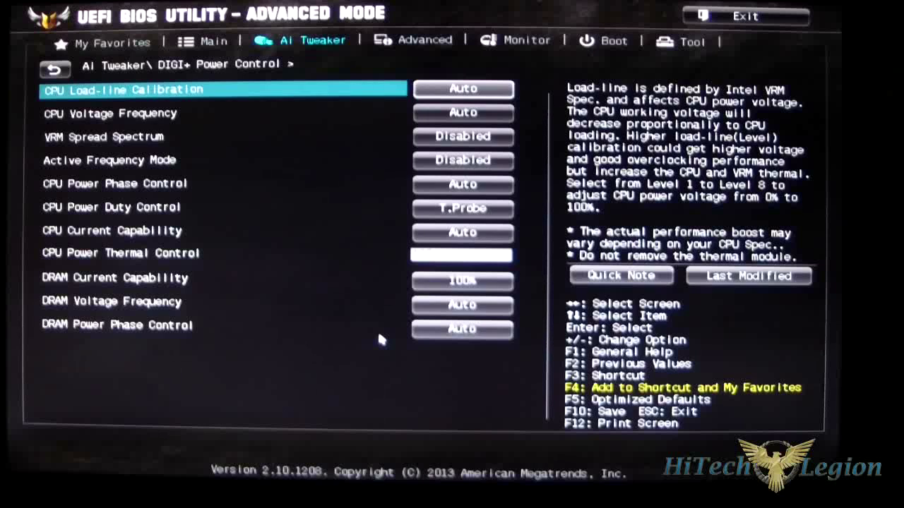
{"action": "left_click", "coordinate": [52, 69]}
- Review the Ai Tweaker voltage settings from Extreme Over-voltage down to Clock Crossing VBoot
{"action": "key", "text": "Down"}
{"action": "key", "text": "Down"}
{"action": "key", "text": "Down"}
{"action": "key", "text": "Down"}
{"action": "key", "text": "Down"}
{"action": "key", "text": "Down"}
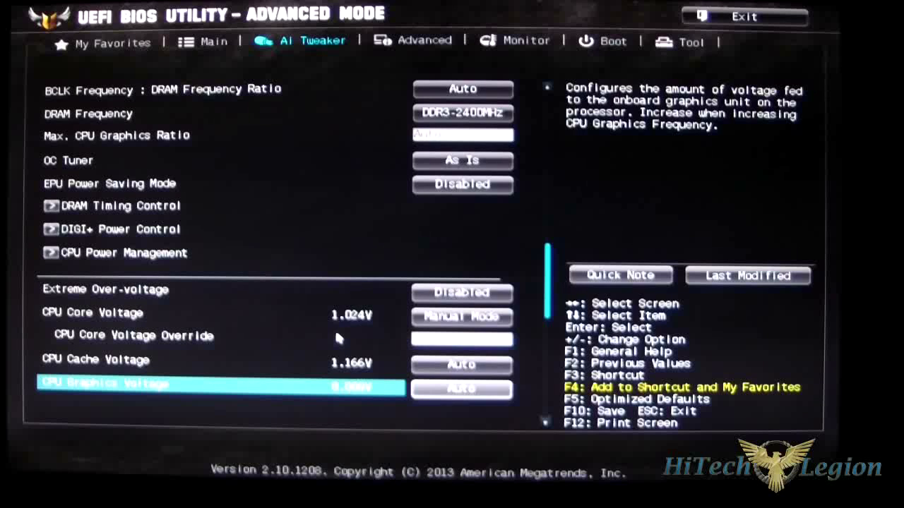
{"action": "key", "text": "Down"}
{"action": "key", "text": "Down"}
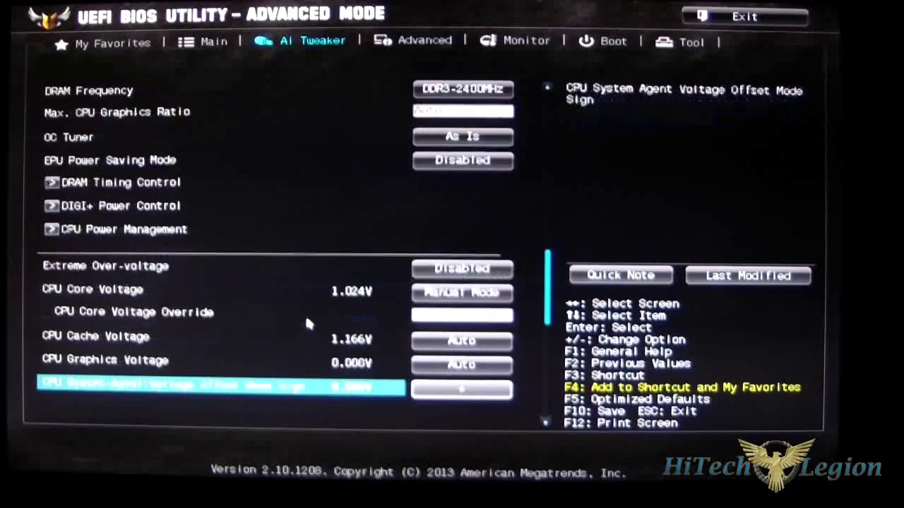
{"action": "key", "text": "Down"}
{"action": "key", "text": "Down"}
{"action": "key", "text": "Down"}
{"action": "key", "text": "Down"}
{"action": "key", "text": "Down"}
{"action": "key", "text": "Down"}
{"action": "key", "text": "Down"}
{"action": "key", "text": "Down"}
{"action": "key", "text": "Down"}
{"action": "key", "text": "Down"}
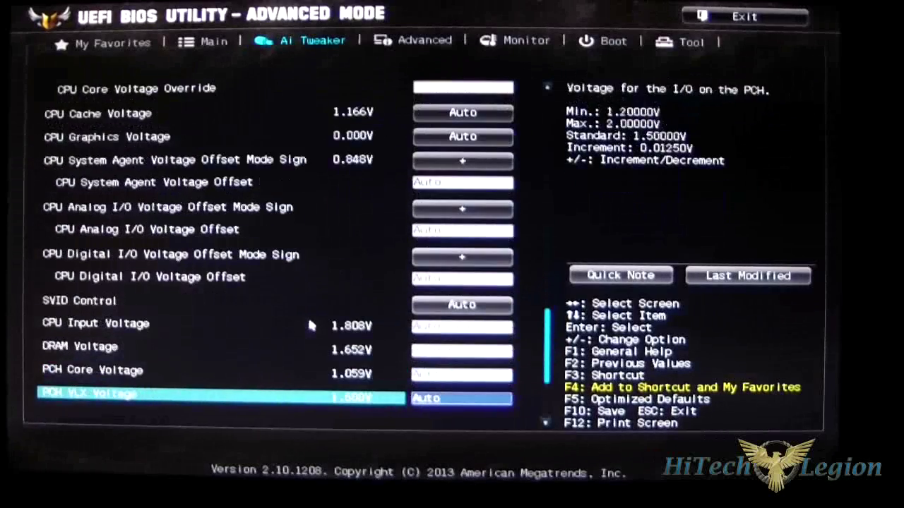
{"action": "key", "text": "Down"}
{"action": "key", "text": "Down"}
{"action": "key", "text": "Down"}
{"action": "key", "text": "Down"}
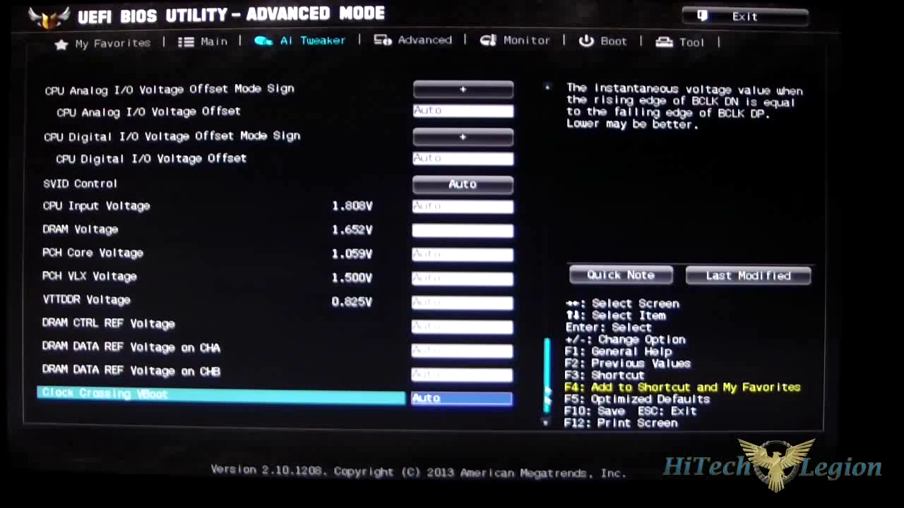
- Go back up through the voltage settings to examine Extreme Over-voltage and CPU Core Voltage
{"action": "key", "text": "Up"}
{"action": "key", "text": "Up"}
{"action": "key", "text": "Up"}
{"action": "key", "text": "Up"}
{"action": "key", "text": "Up"}
{"action": "key", "text": "Up"}
{"action": "key", "text": "Down"}
{"action": "key", "text": "Up"}
{"action": "key", "text": "Up"}
{"action": "key", "text": "Up"}
{"action": "key", "text": "Up"}
{"action": "key", "text": "Up"}
{"action": "key", "text": "Up"}
{"action": "key", "text": "Up"}
{"action": "key", "text": "Up"}
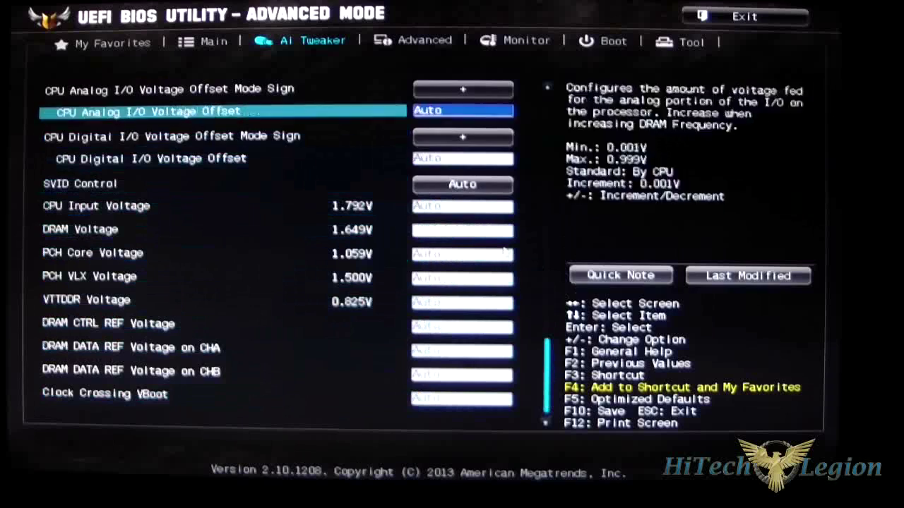
{"action": "key", "text": "Up"}
{"action": "key", "text": "Up"}
{"action": "key", "text": "Up"}
{"action": "key", "text": "Up"}
{"action": "key", "text": "Up"}
{"action": "key", "text": "Up"}
{"action": "key", "text": "Up"}
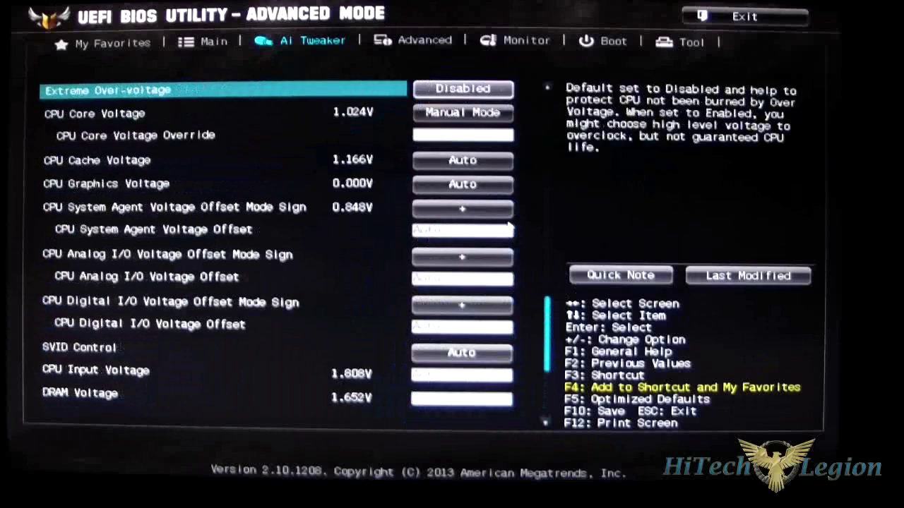
{"action": "key", "text": "Down"}
{"action": "key", "text": "Down"}
{"action": "key", "text": "Up"}
{"action": "key", "text": "Up"}
{"action": "key", "text": "Up"}
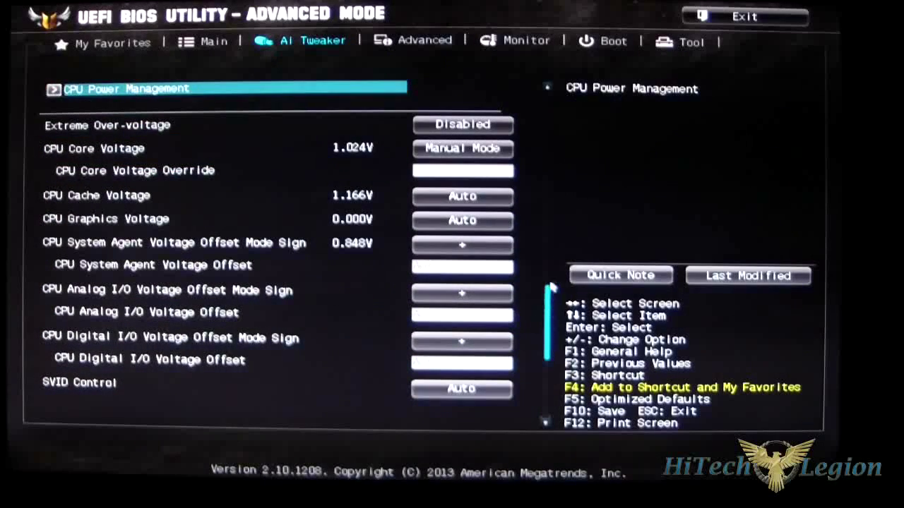
{"action": "key", "text": "Down"}
{"action": "key", "text": "Down"}
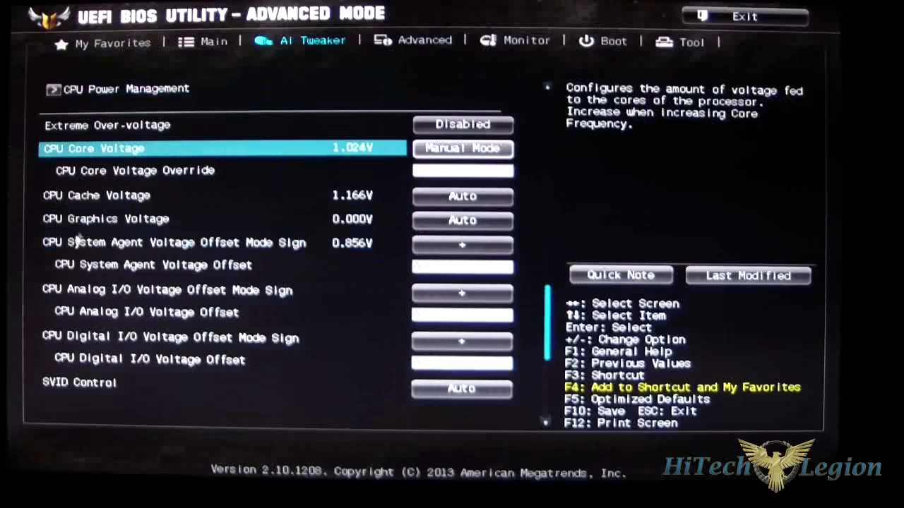
- Return to the start of the Ai Tweaker list to examine the target speeds and Ai Overclock Tuner
{"action": "key", "text": "Up"}
{"action": "key", "text": "Up"}
{"action": "key", "text": "Up"}
{"action": "key", "text": "Up"}
{"action": "key", "text": "Up"}
{"action": "key", "text": "Up"}
{"action": "key", "text": "Up"}
{"action": "key", "text": "Up"}
{"action": "key", "text": "Up"}
{"action": "key", "text": "Up"}
{"action": "key", "text": "Up"}
{"action": "key", "text": "Up"}
{"action": "key", "text": "Up"}
{"action": "key", "text": "Up"}
{"action": "key", "text": "Up"}
{"action": "key", "text": "Up"}
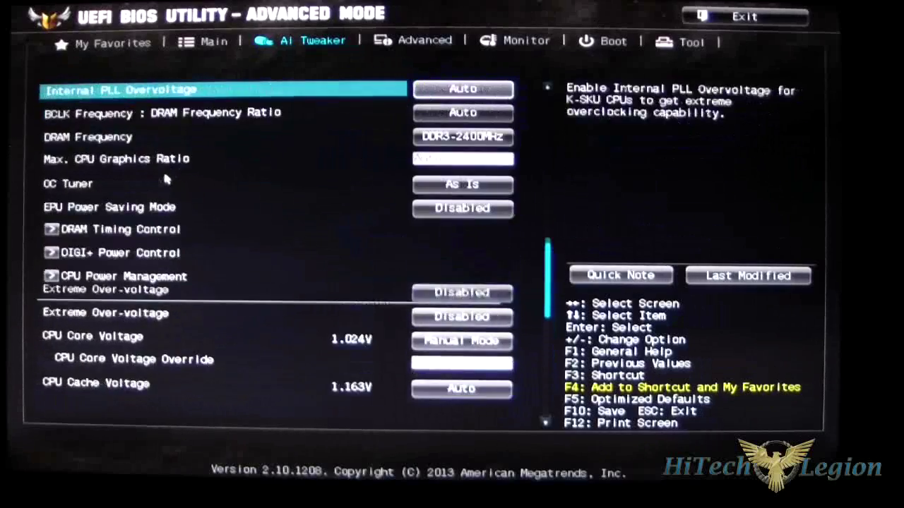
{"action": "key", "text": "Up"}
{"action": "key", "text": "Up"}
{"action": "key", "text": "Up"}
{"action": "key", "text": "Up"}
{"action": "key", "text": "Up"}
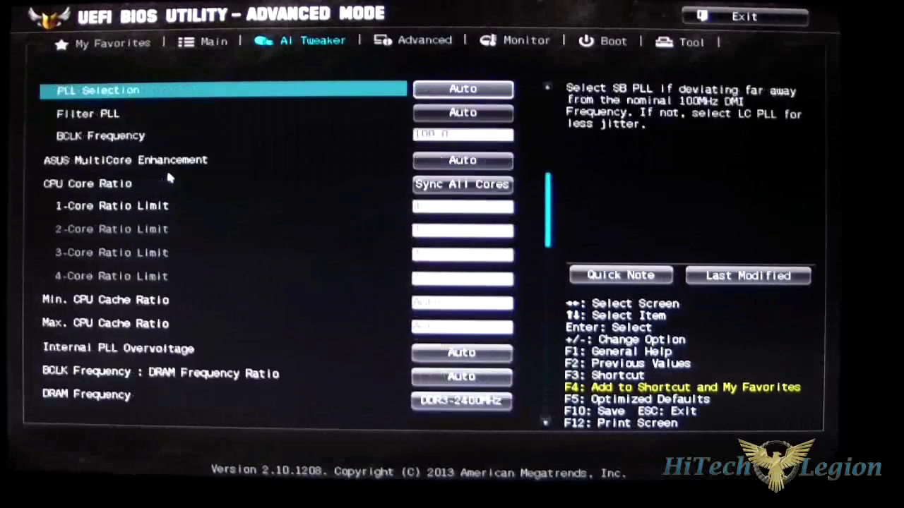
{"action": "key", "text": "Up"}
{"action": "key", "text": "Up"}
{"action": "key", "text": "Up"}
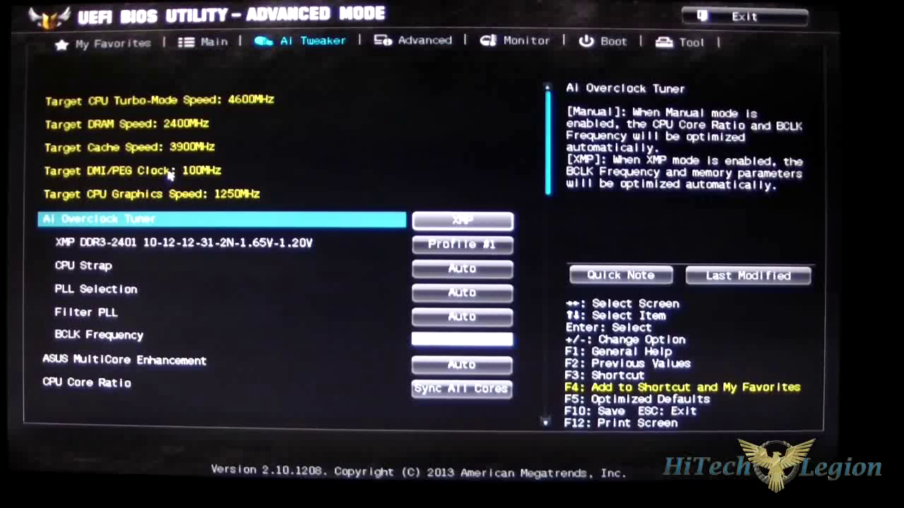
- Save the BIOS changes and reset the system, and open the desktop once Windows has started
{"action": "left_click", "coordinate": [706, 16]}
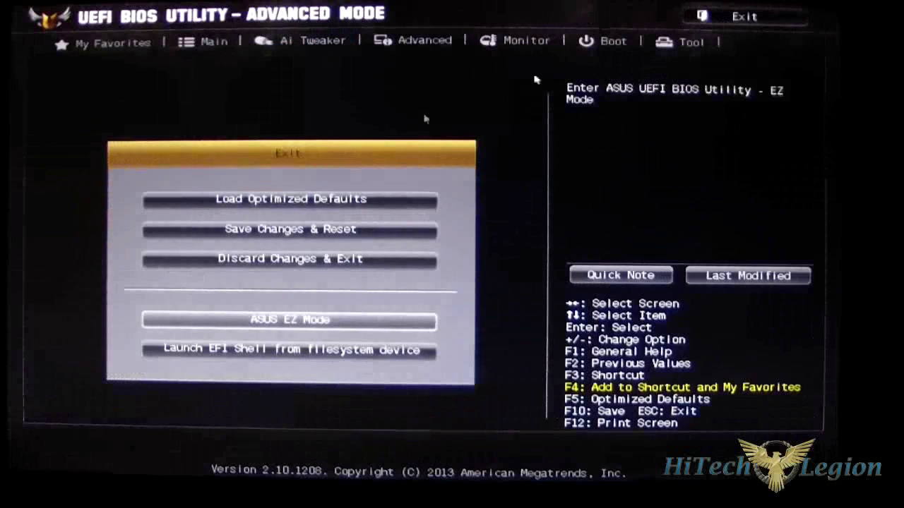
{"action": "left_click", "coordinate": [260, 232]}
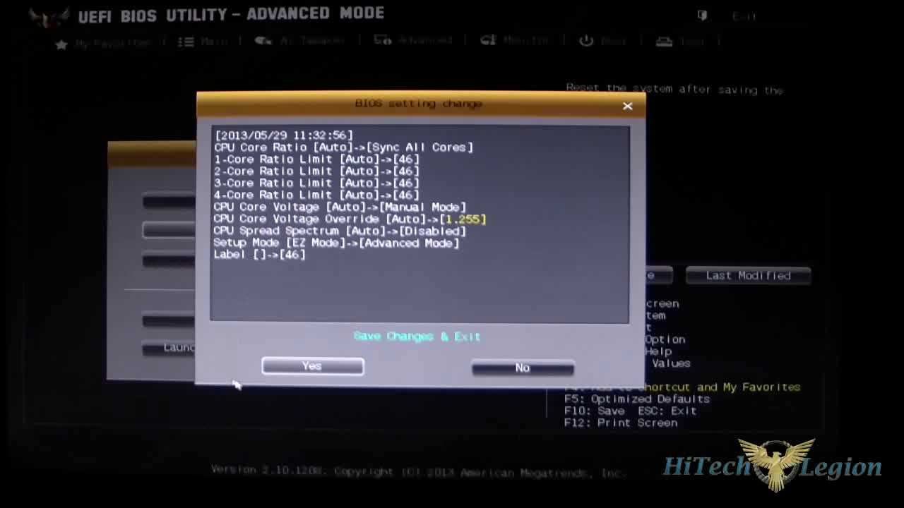
{"action": "left_click", "coordinate": [299, 369]}
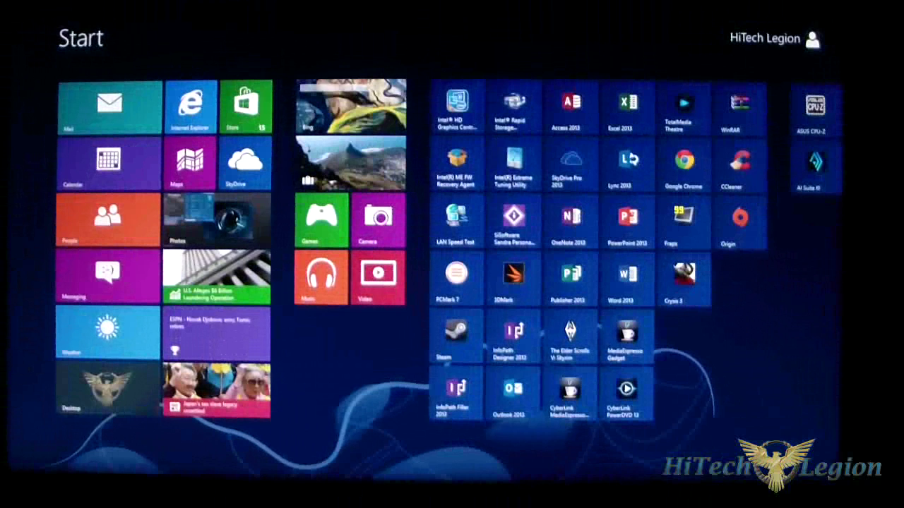
{"action": "left_click", "coordinate": [134, 385]}
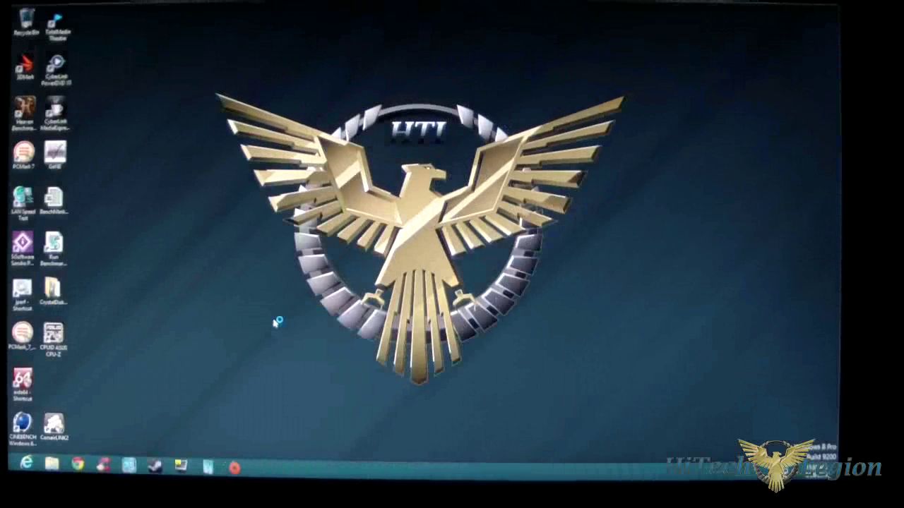